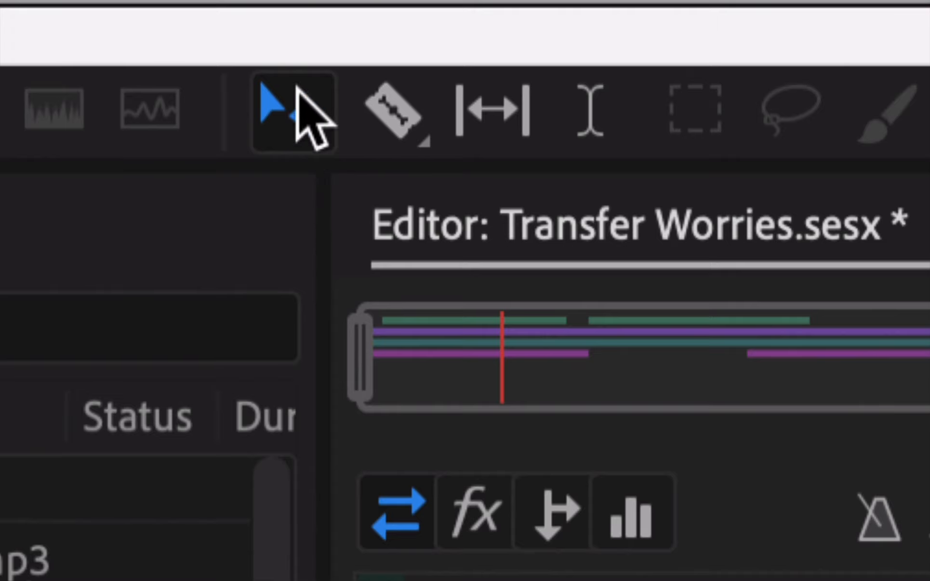
- With the Move tool, move the closing music clip onto the LINKS track and back to the MX track behind the opening music
click(296, 100)
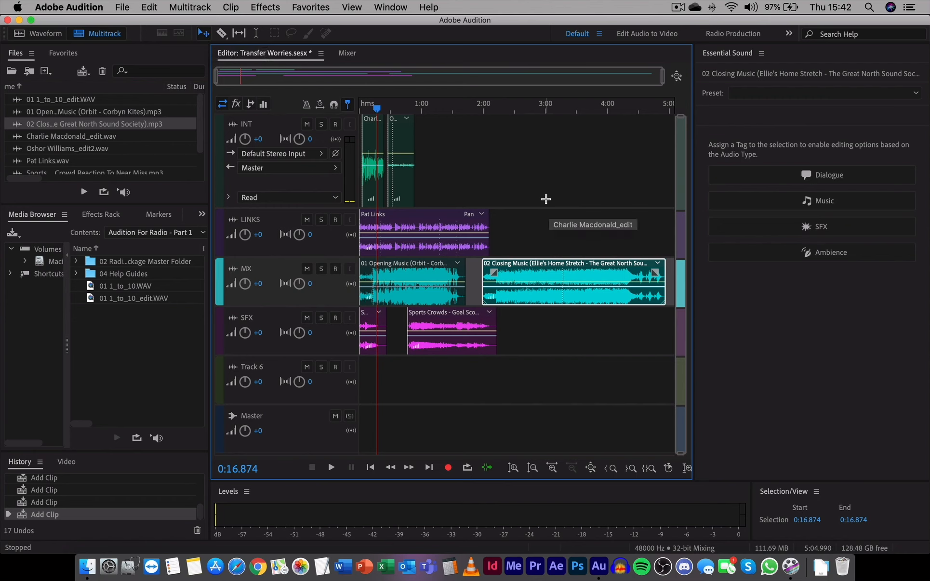
click(560, 221)
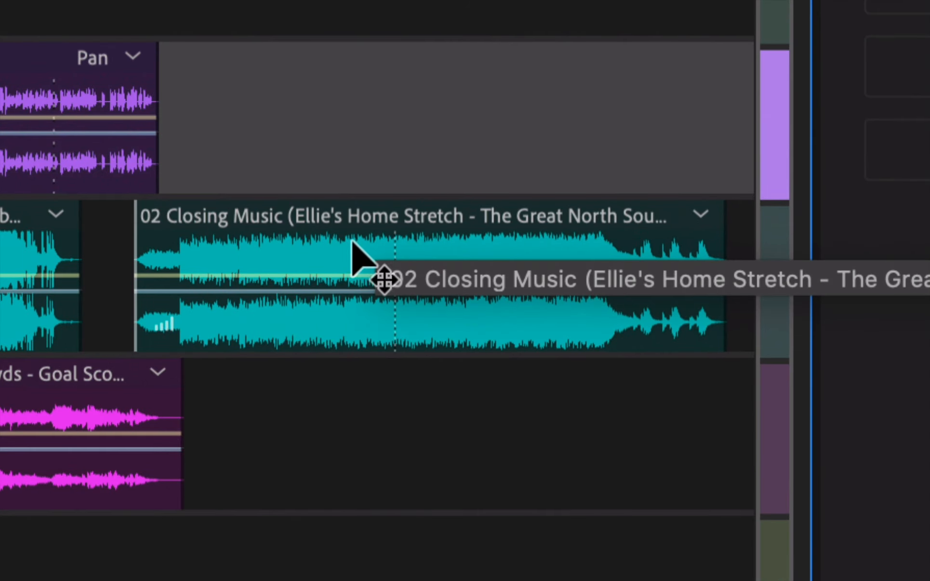
click(411, 255)
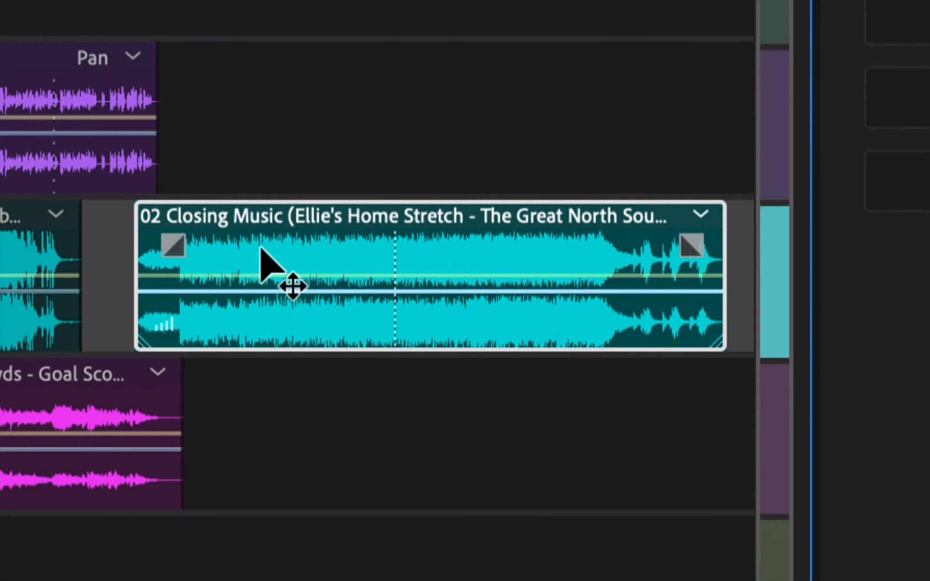
drag(249, 251, 284, 264)
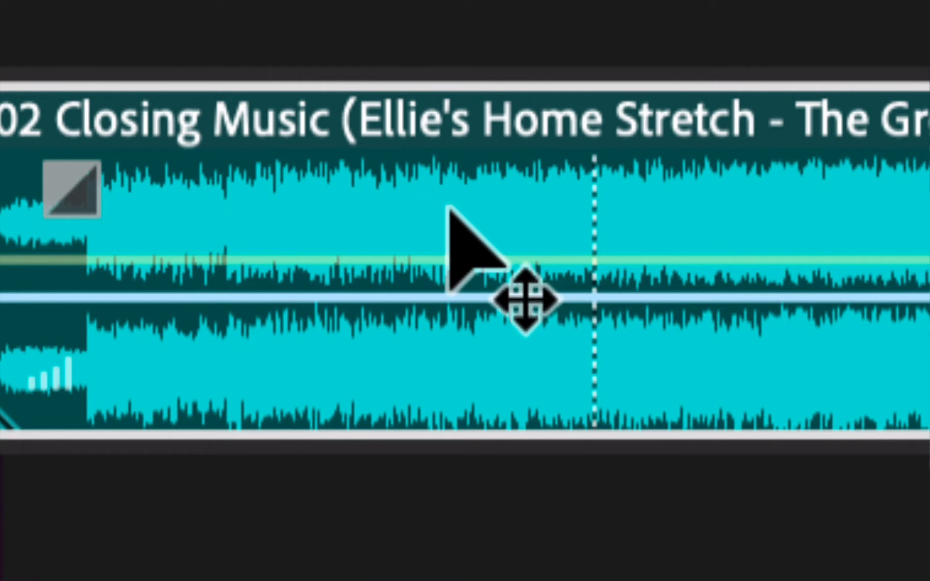
drag(449, 208, 673, 202)
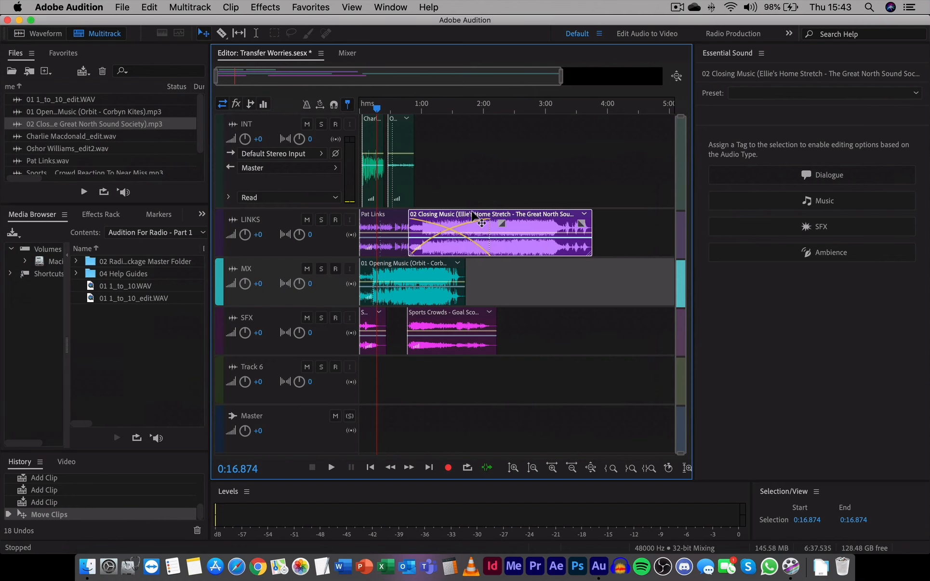
drag(466, 215, 542, 280)
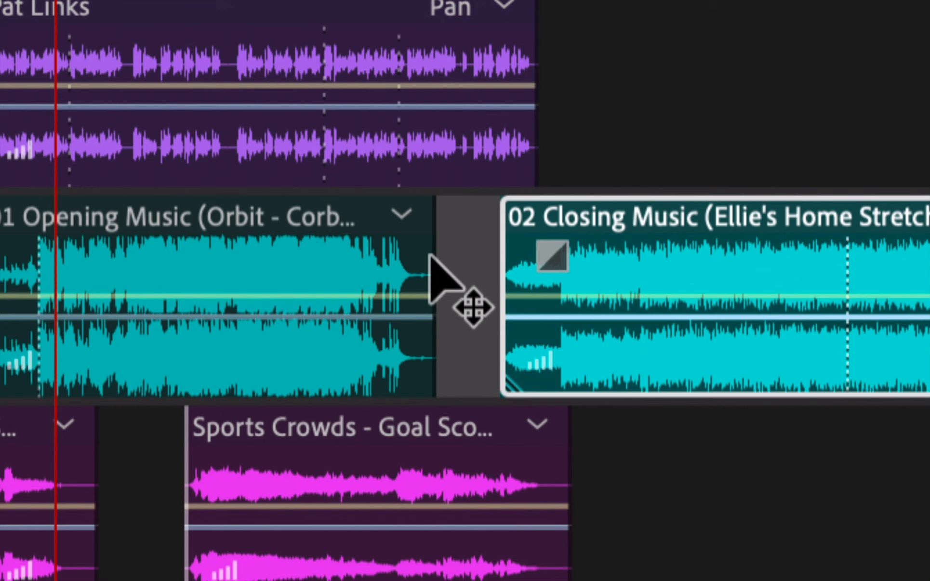
- Select the opening music, goal crowd, LINKS and closing music clips in turn, and try trimming the closing music's start edge
click(252, 256)
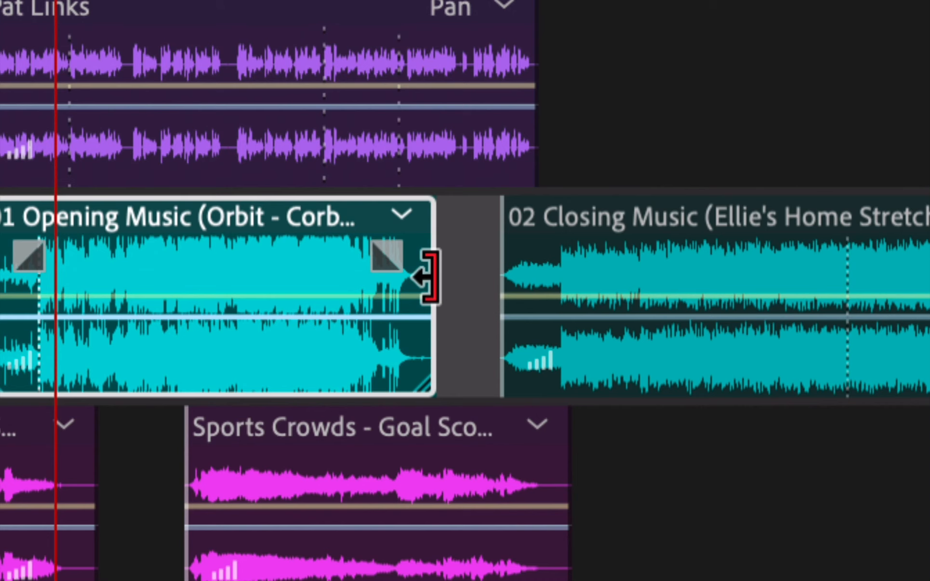
click(515, 455)
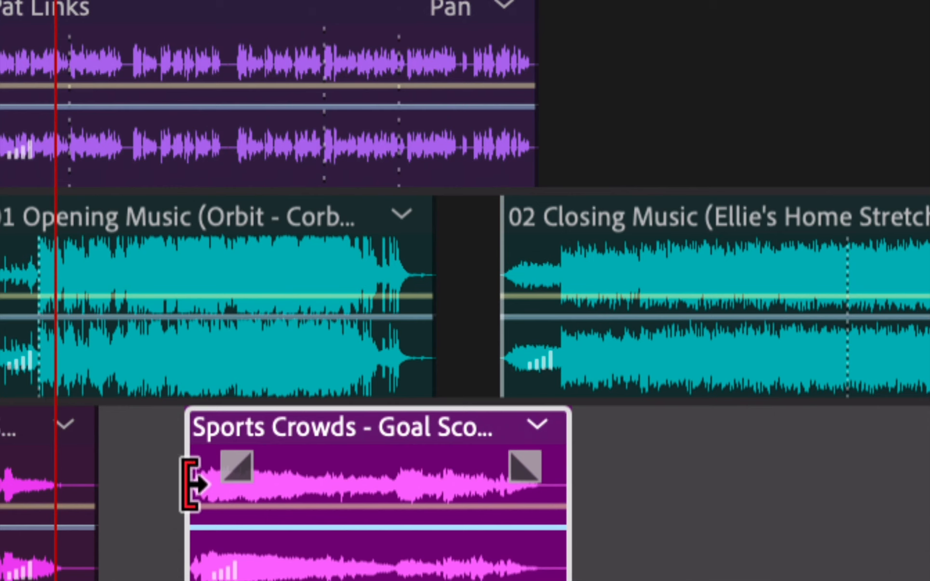
click(304, 142)
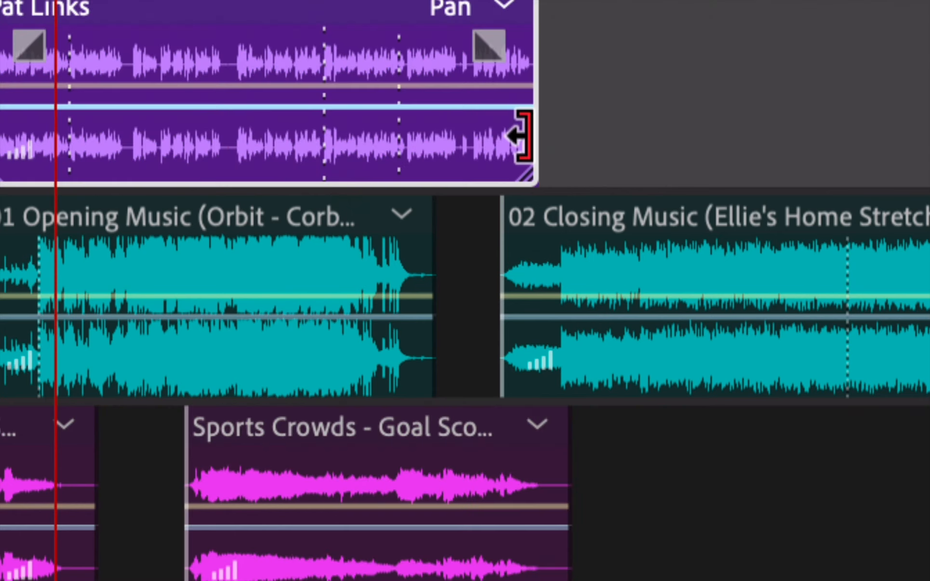
click(547, 267)
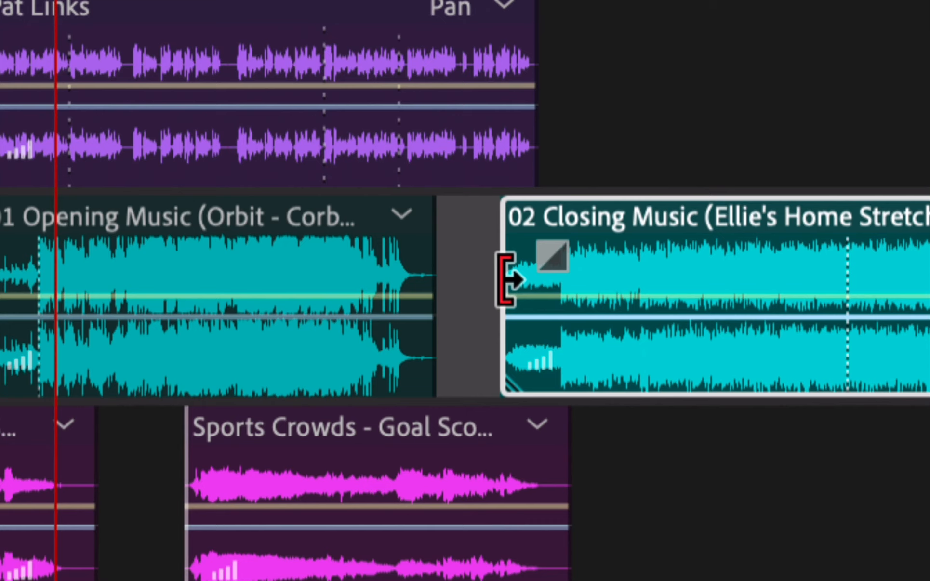
drag(506, 280, 499, 324)
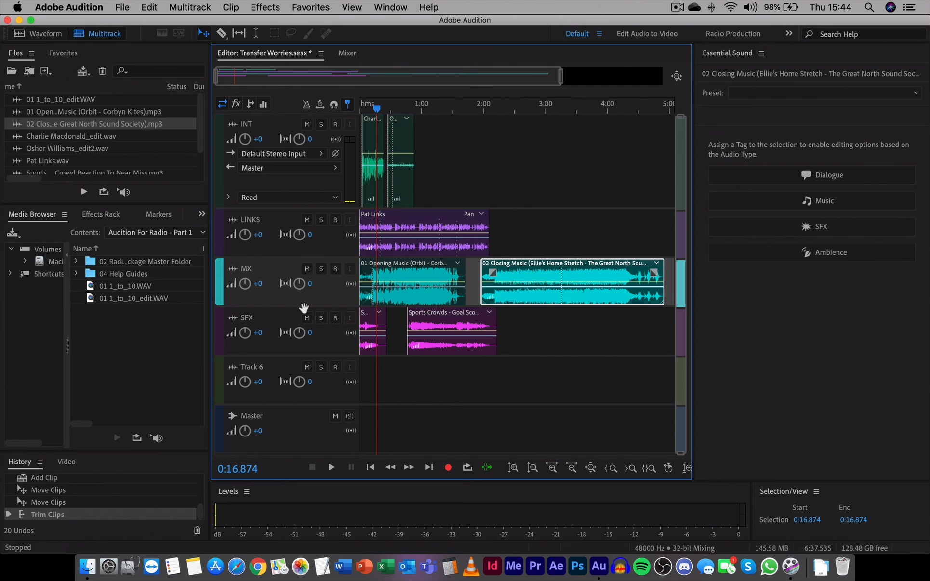
- Enlarge the MX track and trim the closing music clip's start to its cue marker at about 3:17
drag(305, 307, 289, 451)
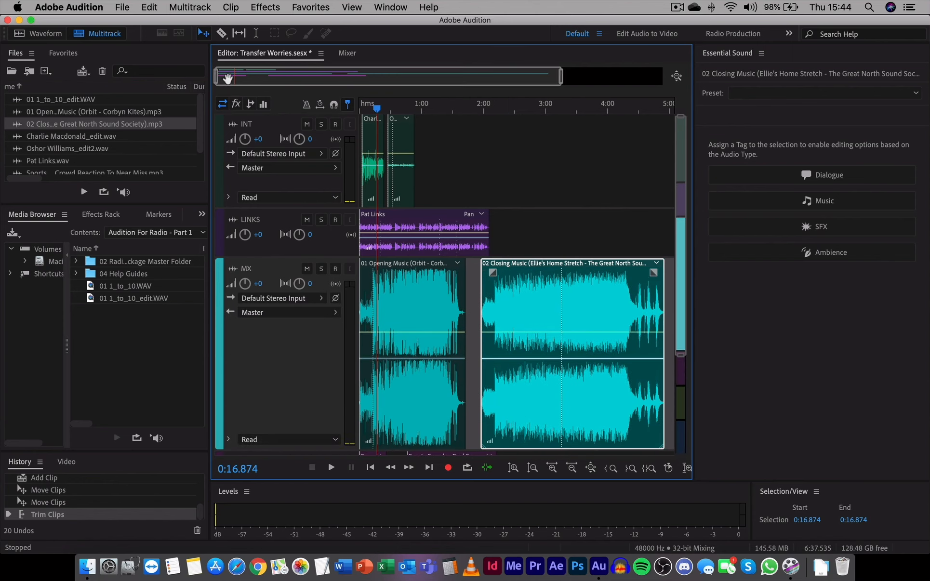
drag(216, 77, 343, 77)
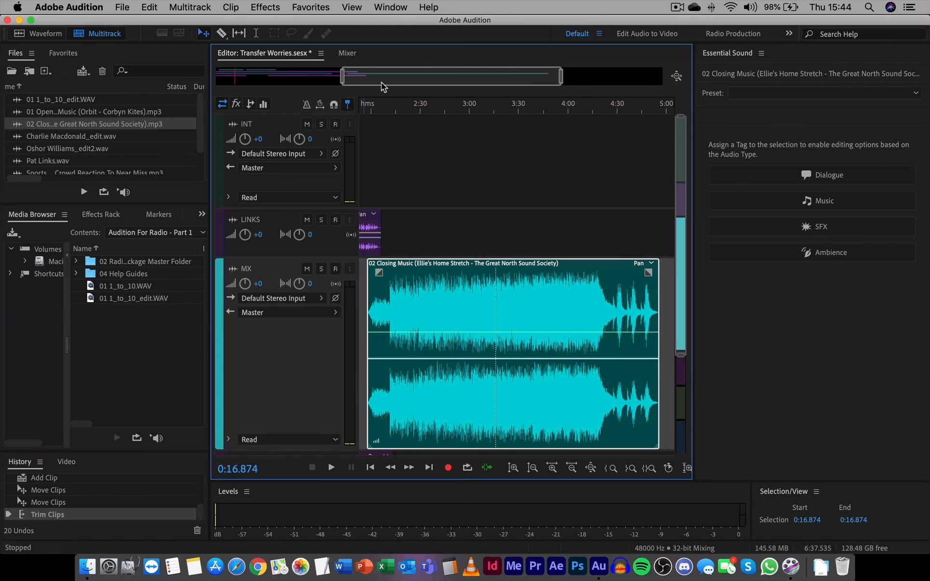
drag(561, 74, 526, 76)
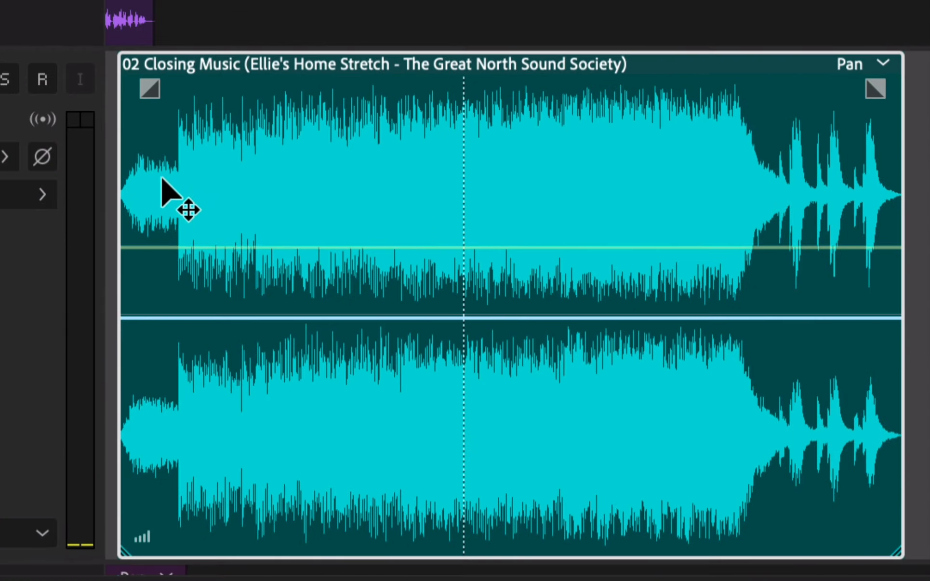
drag(124, 194, 465, 216)
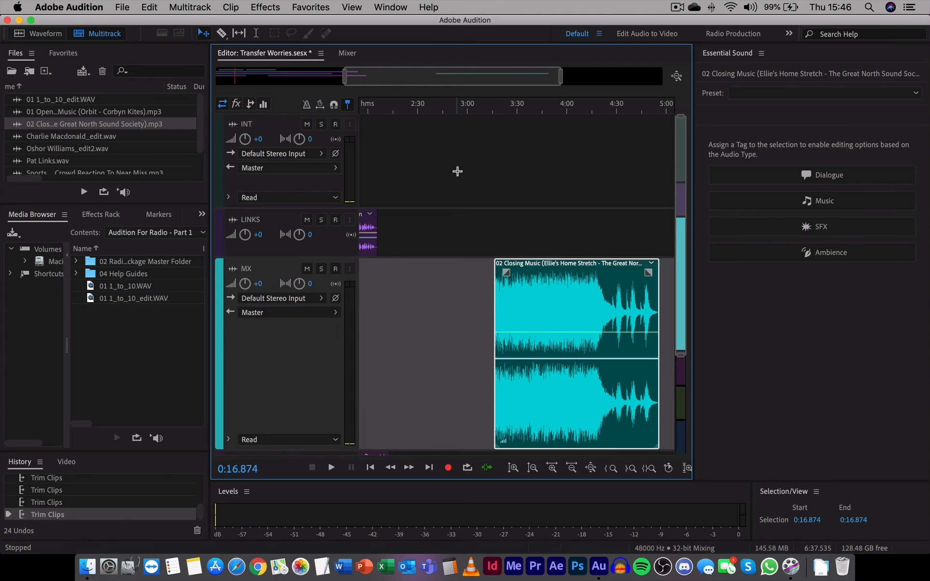
- Trim the opening music clip's start to its cue marker, and try shortening its end to about 0:50 before extending it back out
drag(433, 76, 305, 77)
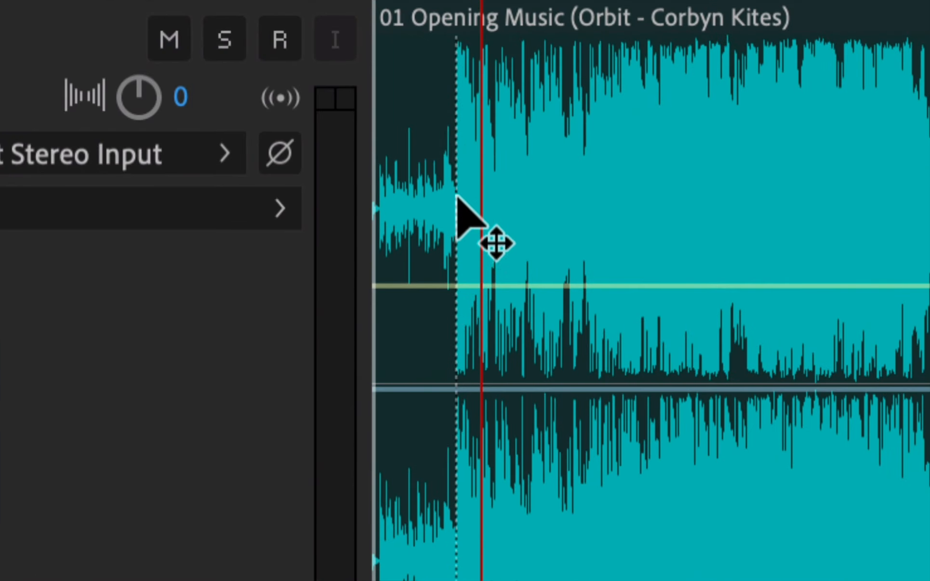
drag(381, 227, 459, 262)
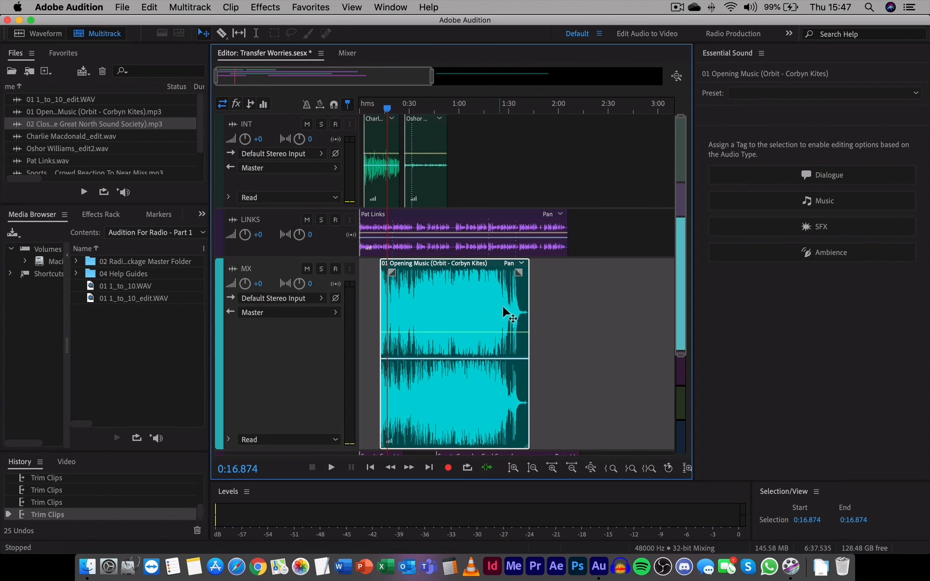
drag(528, 305, 519, 305)
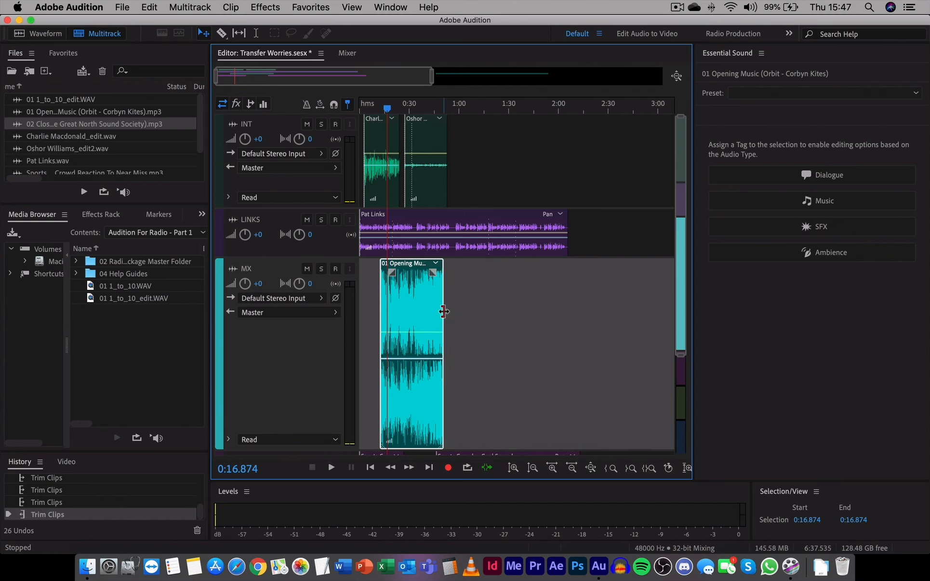
drag(443, 310, 551, 305)
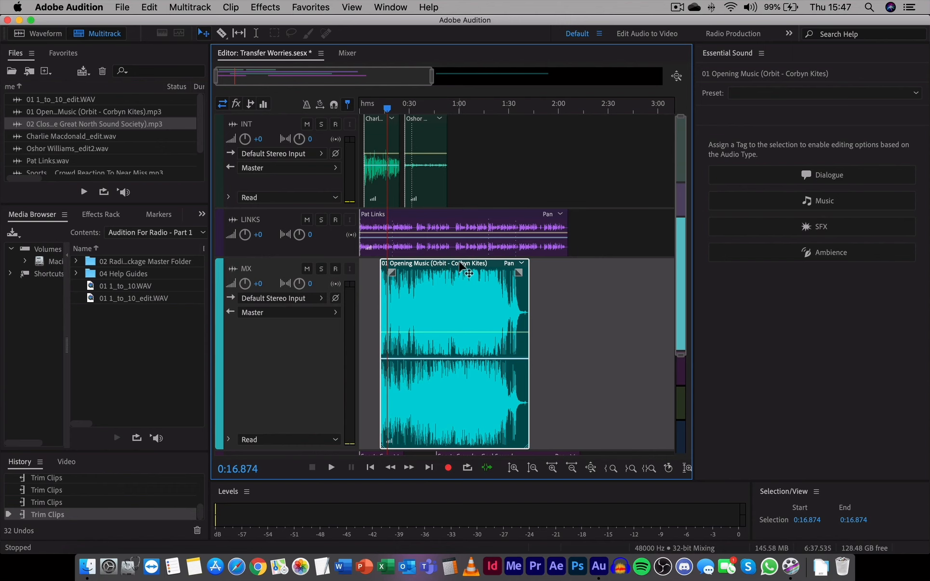
- Move the trimmed opening music to the session start and the closing music earlier, to start at about 2:30 on the MX track
drag(460, 265, 434, 266)
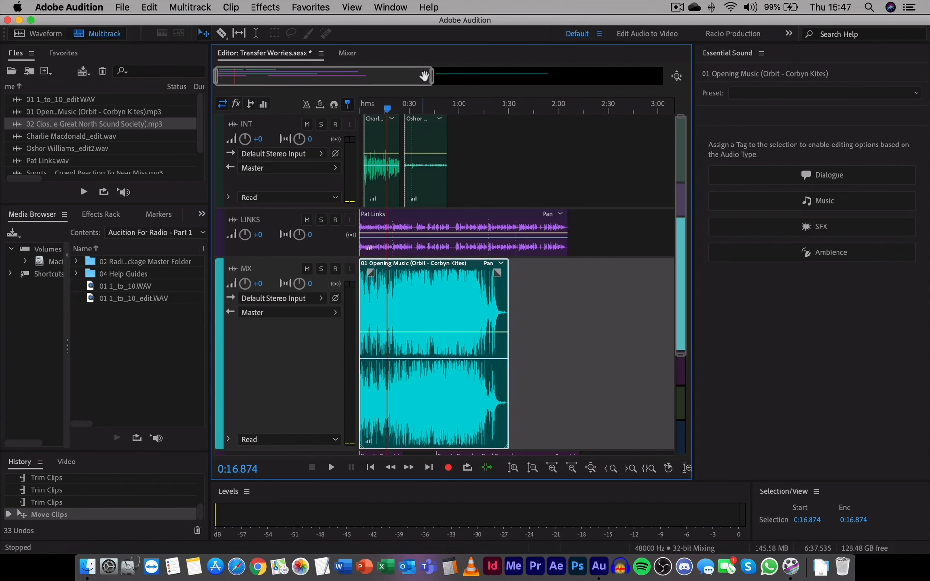
drag(424, 75, 504, 76)
click(644, 266)
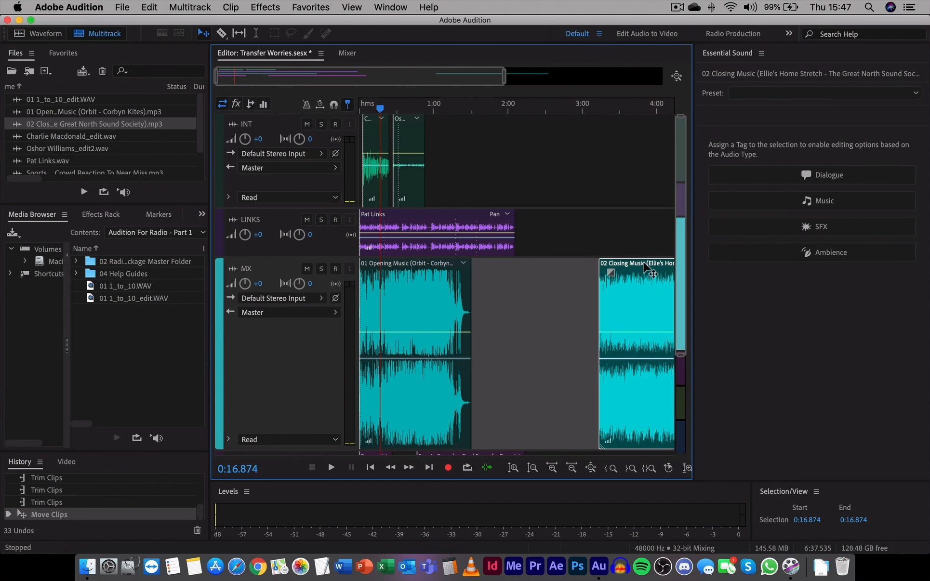
drag(644, 266, 591, 267)
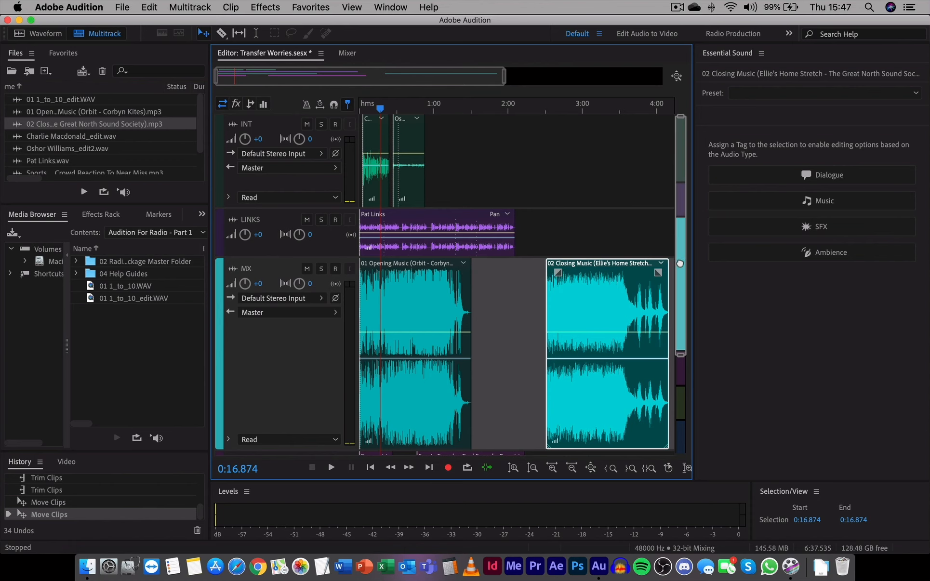
- Choose the Razor Selected Clips tool, and enlarge the LINKS track while reducing the MX track's height
drag(680, 264, 681, 276)
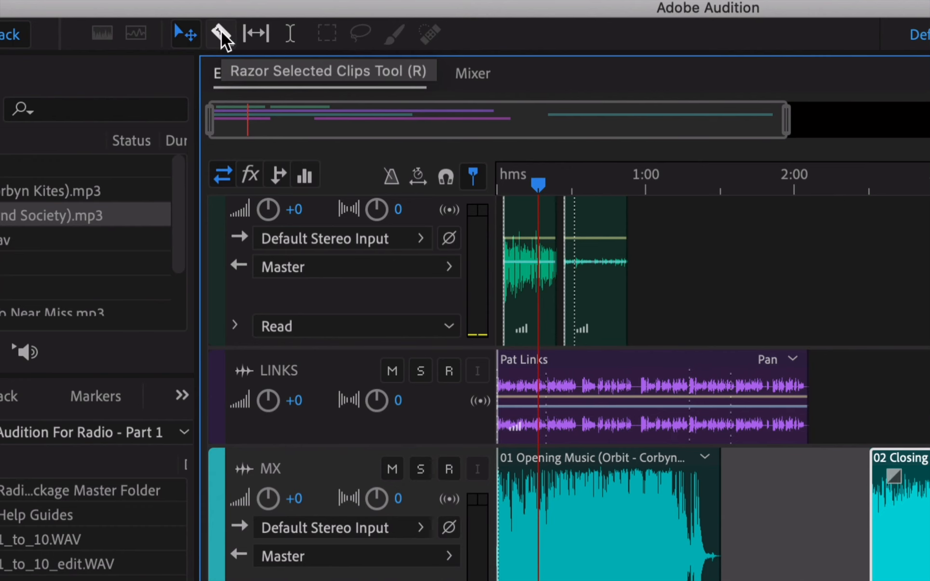
click(223, 34)
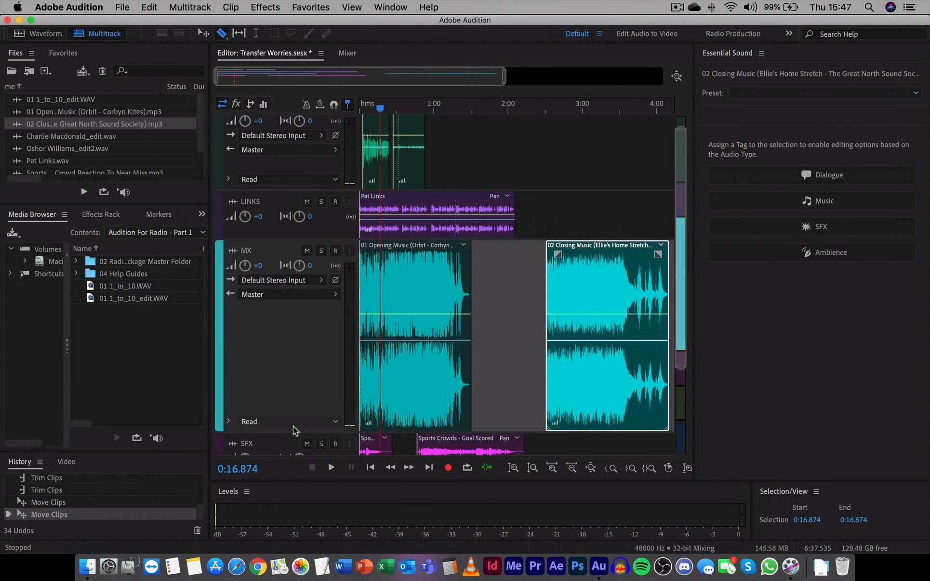
drag(296, 433, 299, 304)
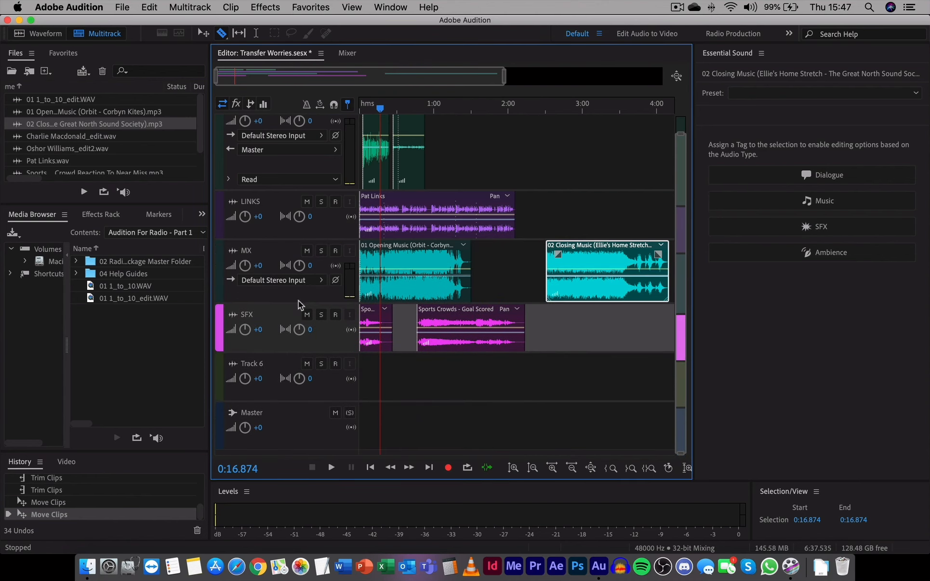
drag(278, 239, 291, 418)
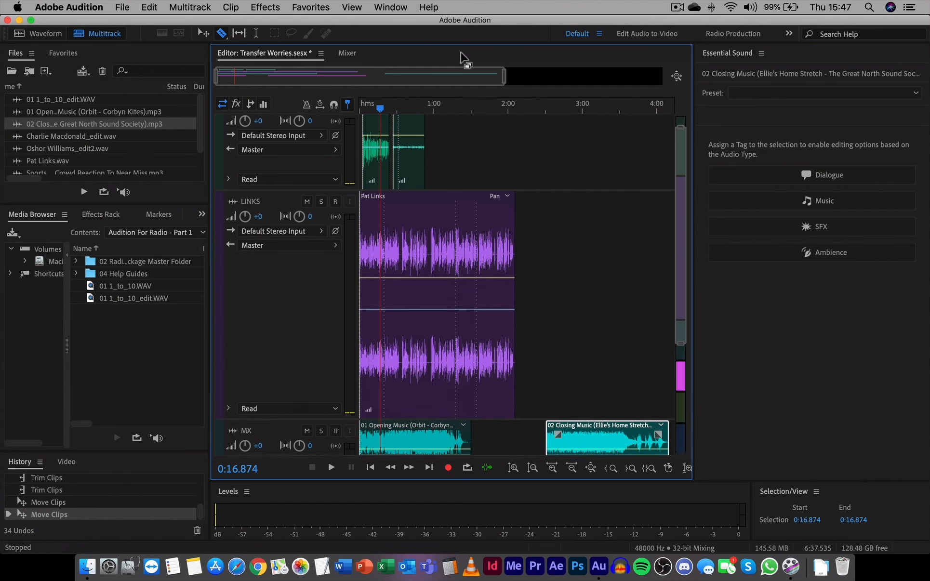
- Split the voice clip on the LINKS track with the razor at its cue marker at about 0:20
drag(503, 77, 303, 78)
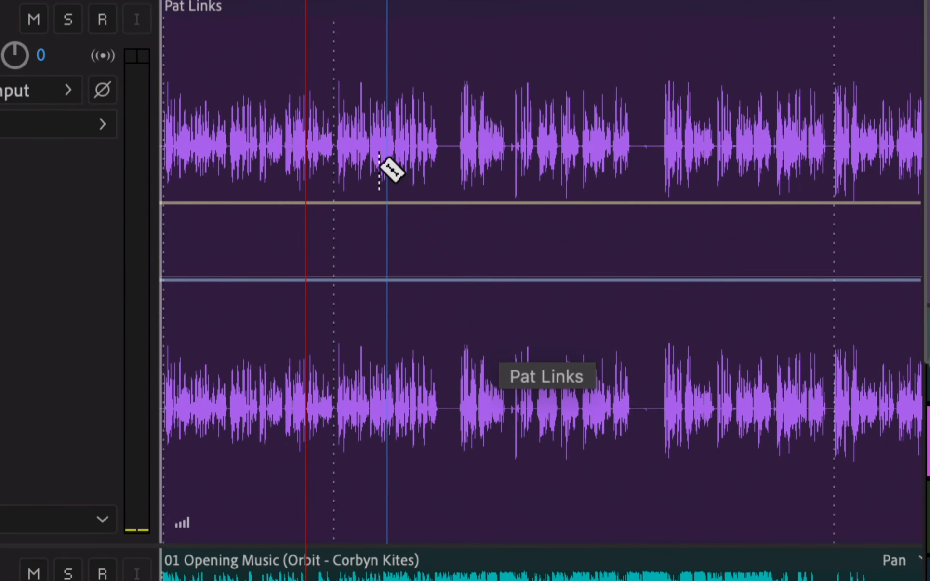
click(334, 166)
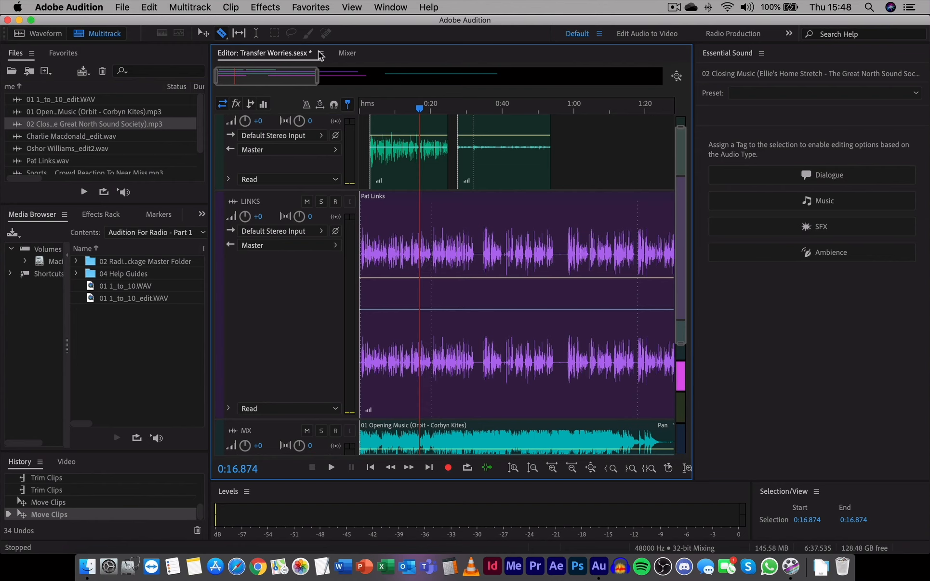
scroll(236, 75, up, 3)
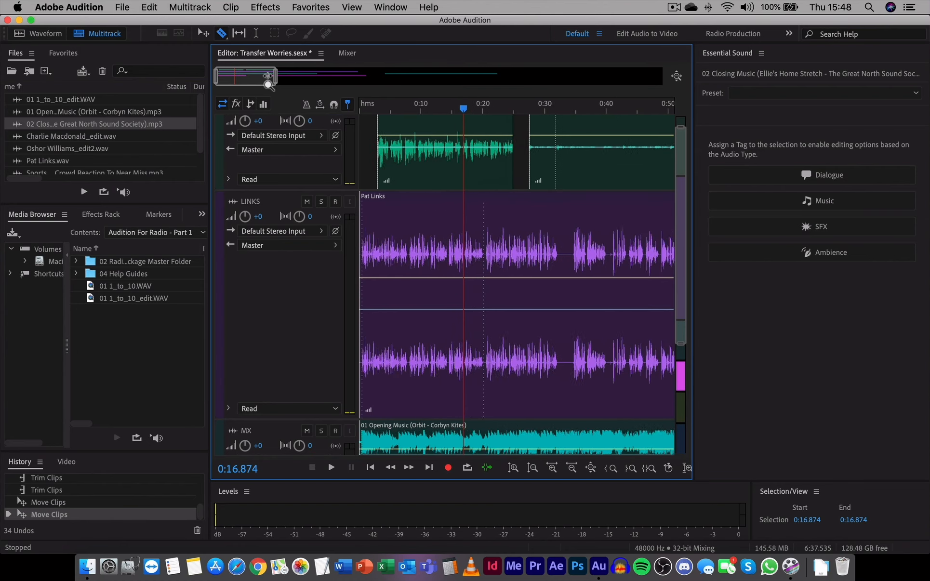
scroll(245, 75, up, 2)
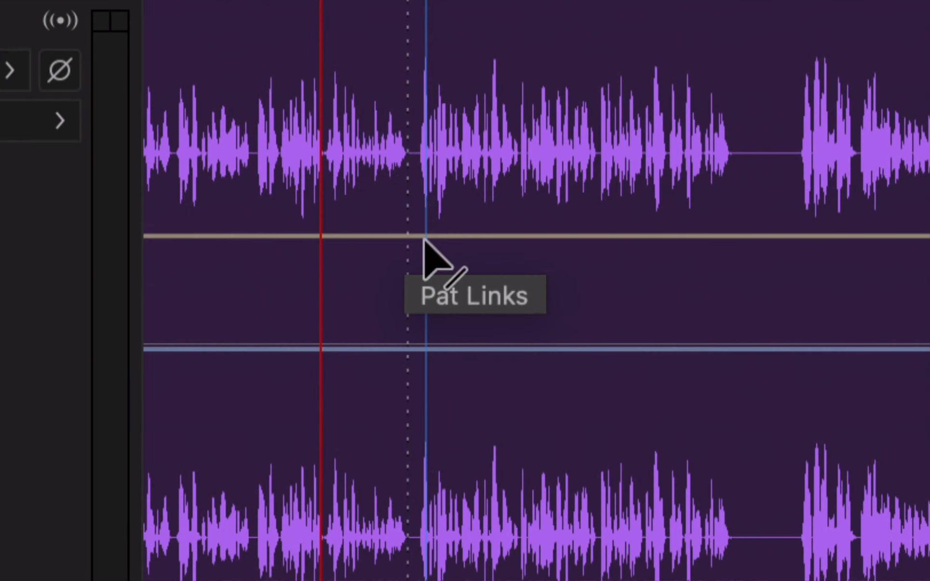
click(413, 187)
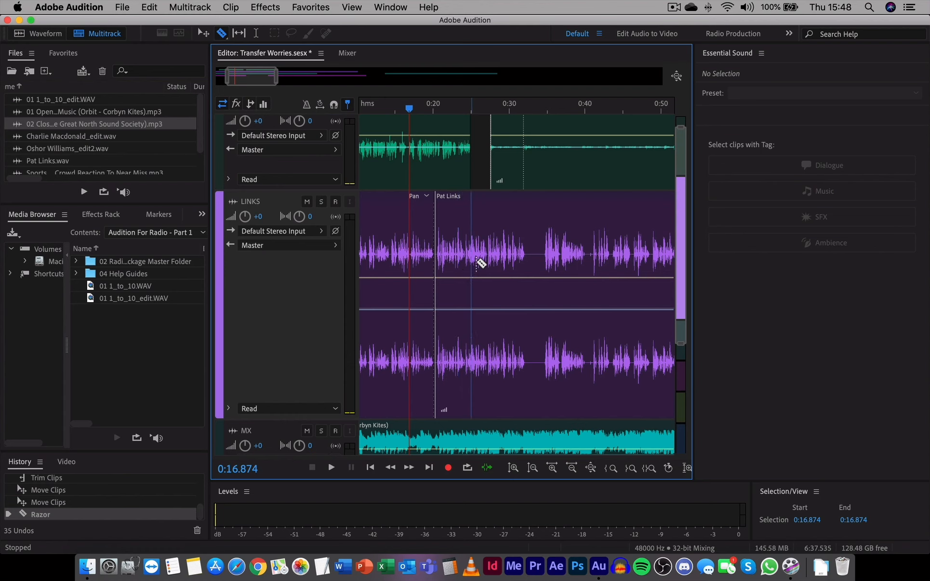
- Split the remaining LINKS voice clip at its next two cue markers, at about 1:18 and 1:35
drag(259, 75, 312, 71)
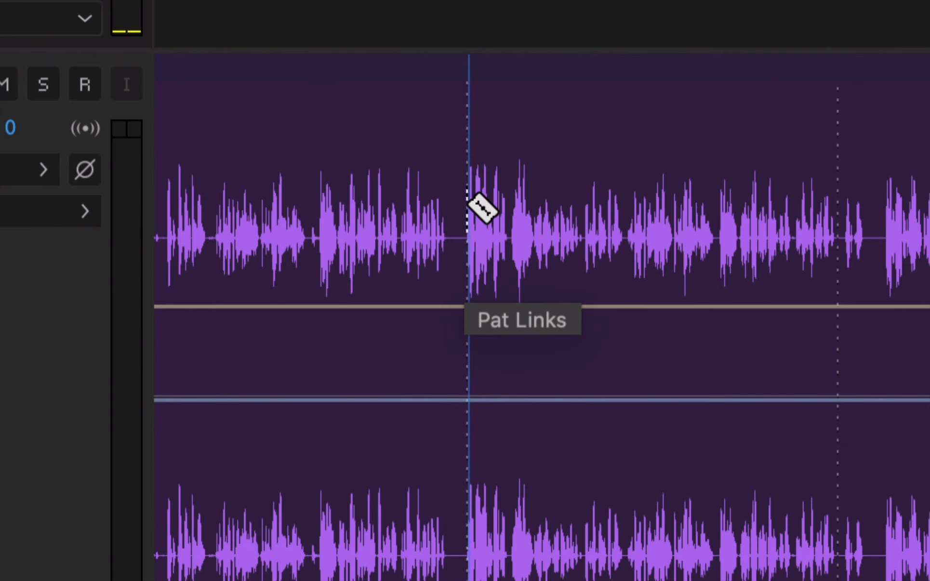
click(466, 212)
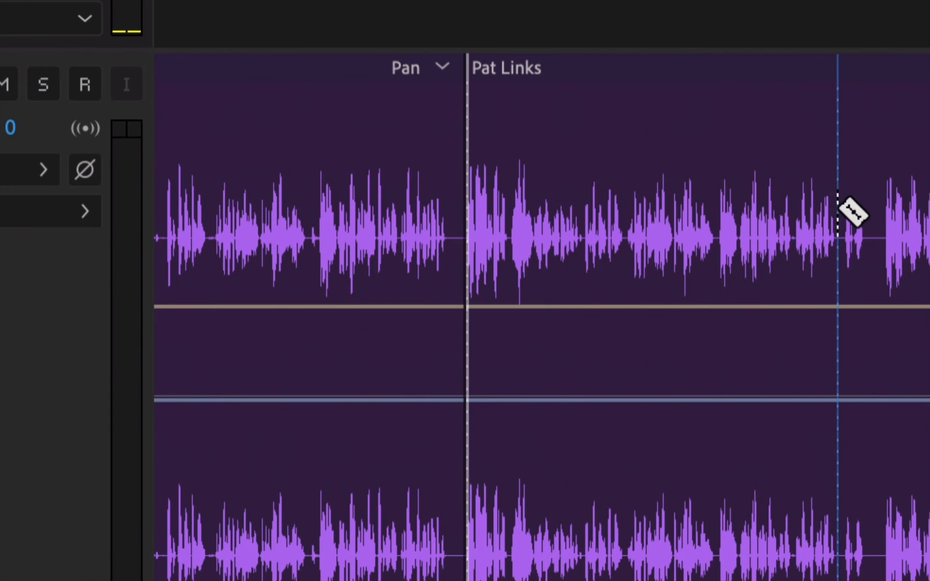
click(838, 212)
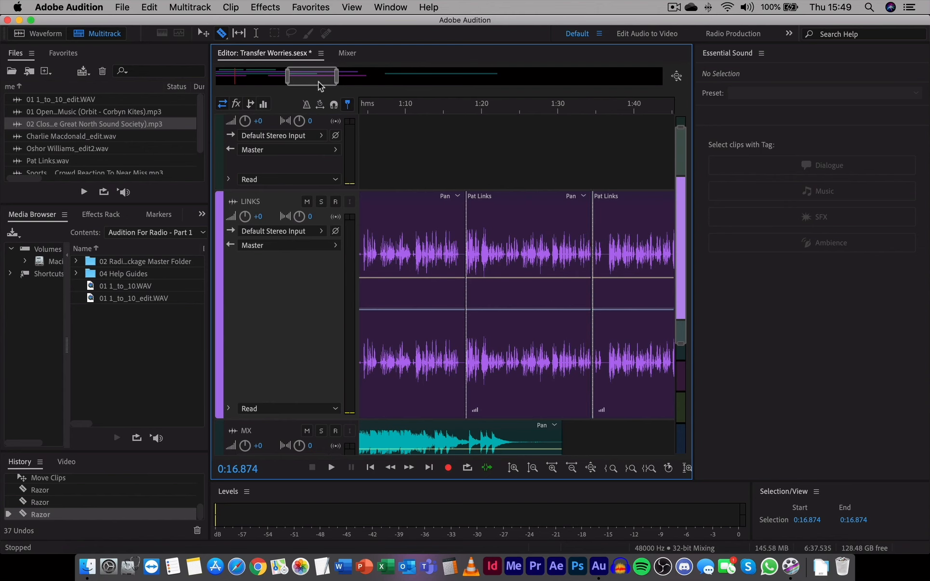
drag(336, 75, 251, 79)
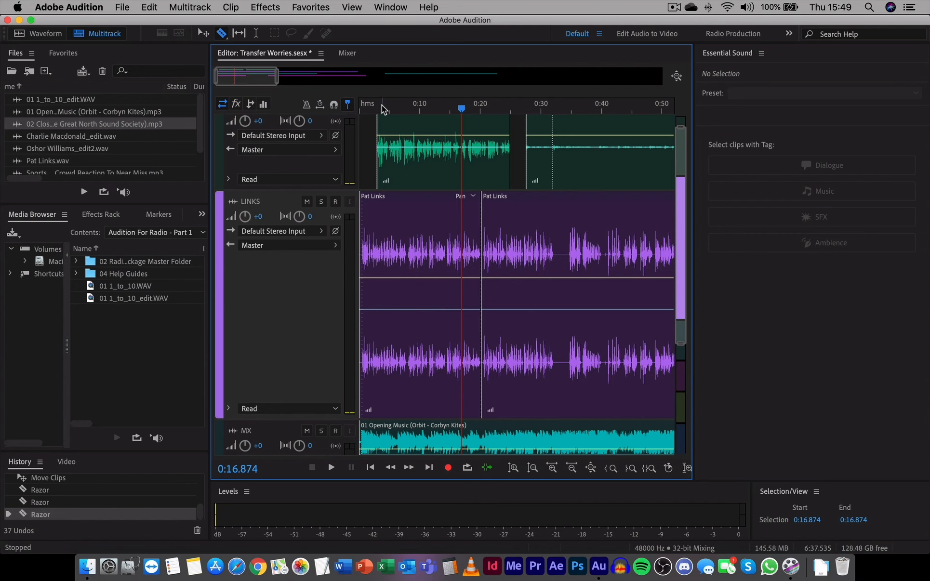
- Solo the LINKS track and play its first clip from the session start to the split at about 0:20
drag(382, 106, 359, 107)
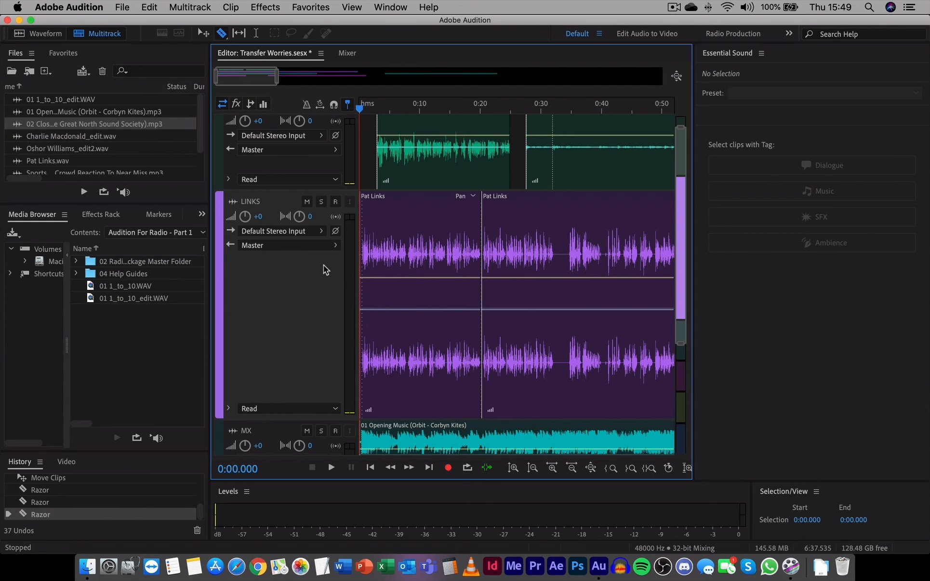
click(321, 202)
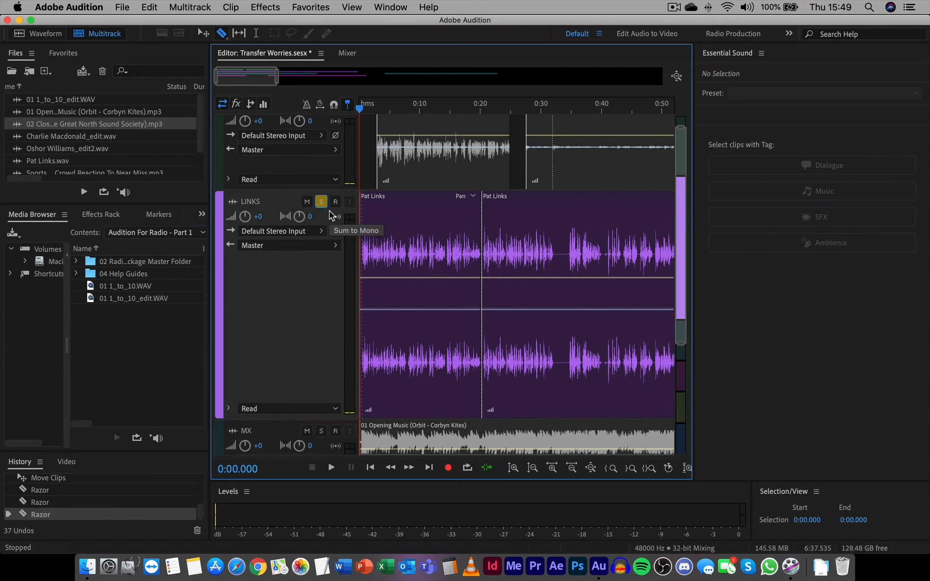
key(space)
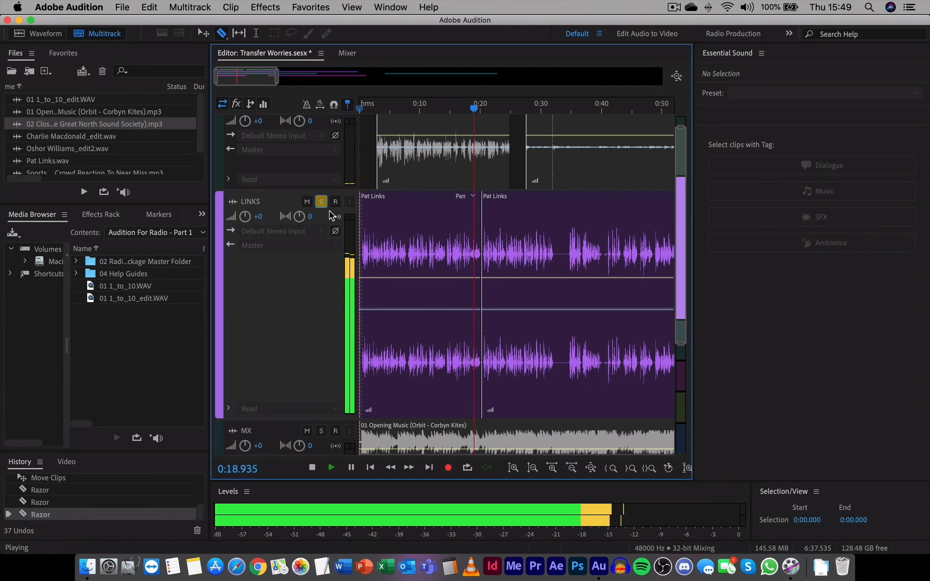
key(space)
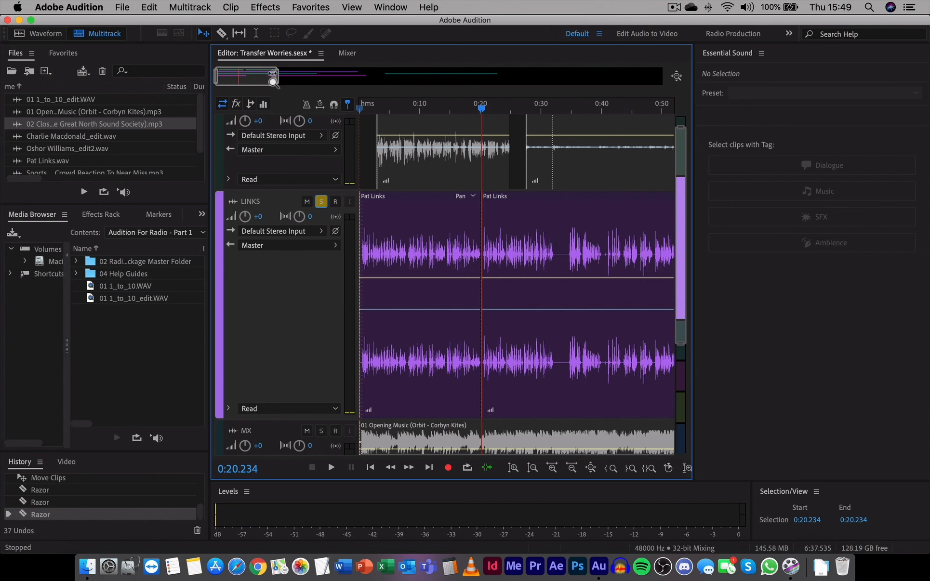
- Play the LINKS clip that starts at about 1:18, and delete the clip before it, between about 0:20 and 1:18
drag(277, 74, 316, 75)
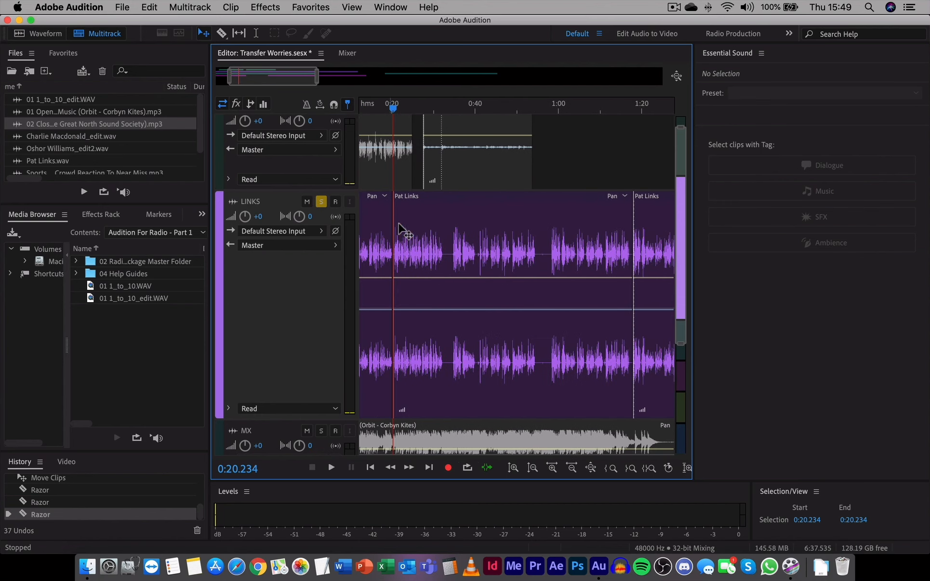
click(443, 226)
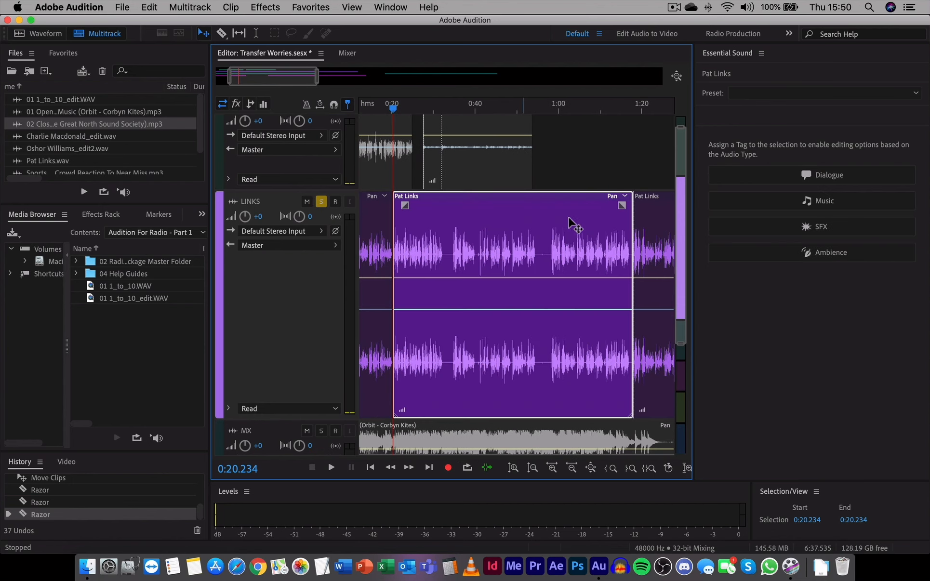
drag(610, 110, 633, 109)
drag(290, 77, 328, 77)
drag(496, 110, 492, 109)
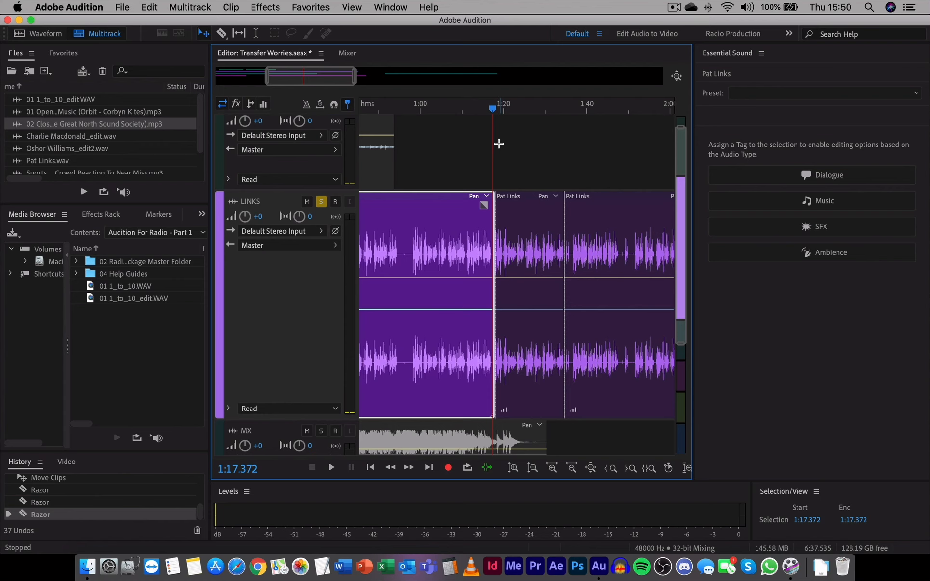
key(space)
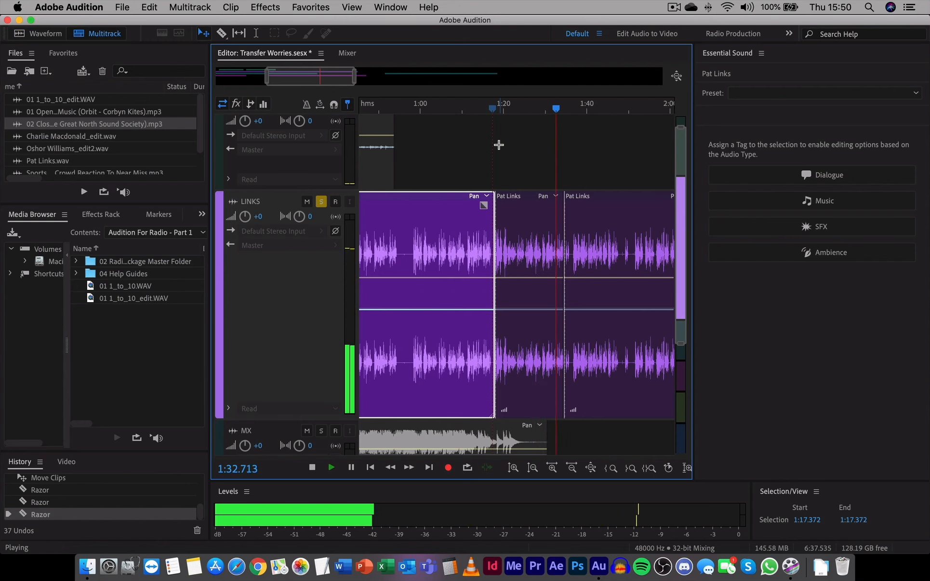
key(space)
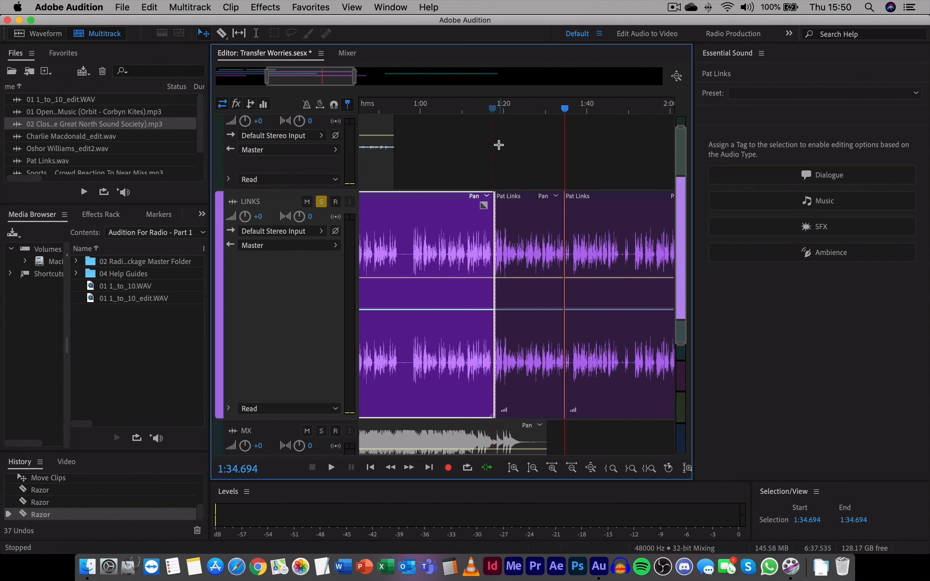
drag(325, 83, 287, 86)
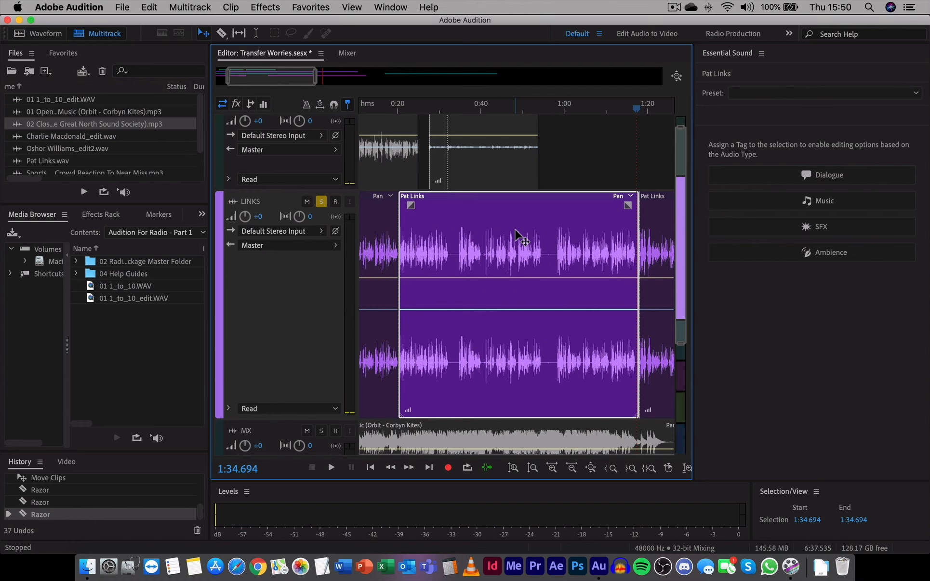
key(Delete)
- Play the second half of the last LINKS clip from about 1:51 through the end of its speech
drag(316, 77, 359, 75)
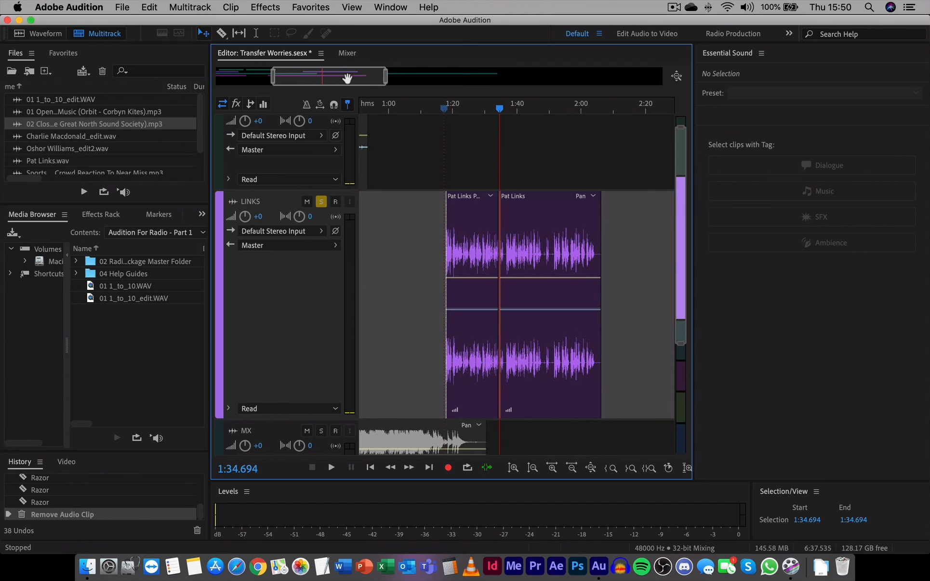
drag(275, 77, 302, 77)
drag(385, 74, 364, 78)
drag(510, 107, 505, 107)
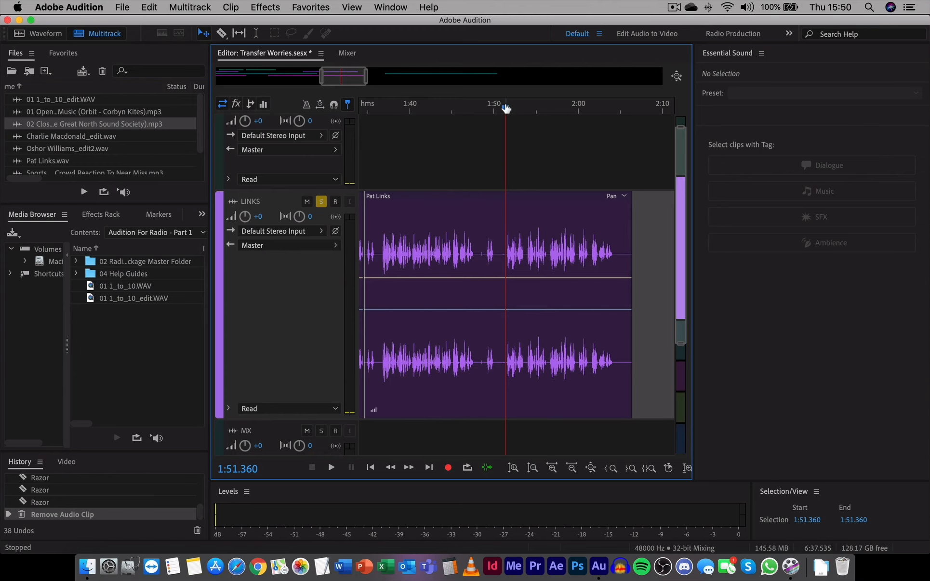
key(space)
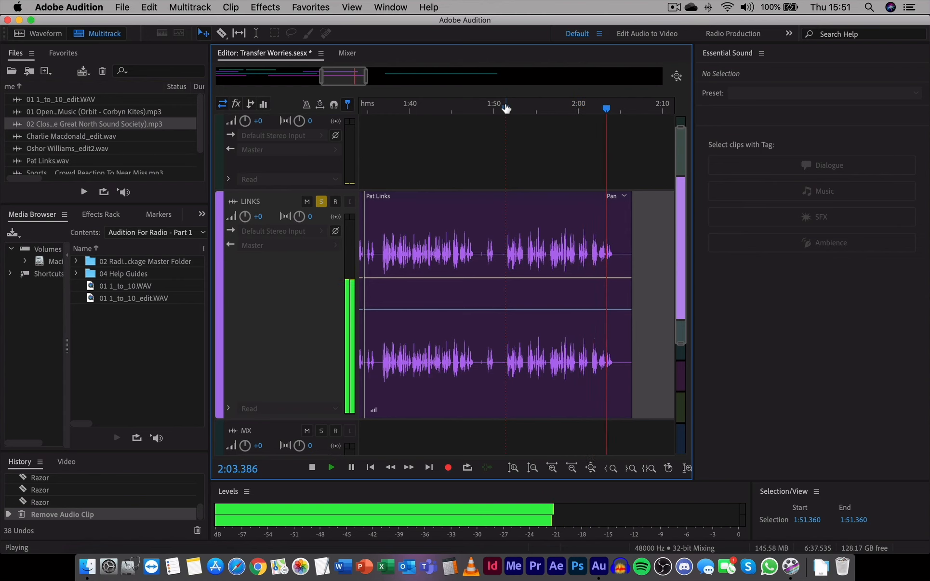
key(space)
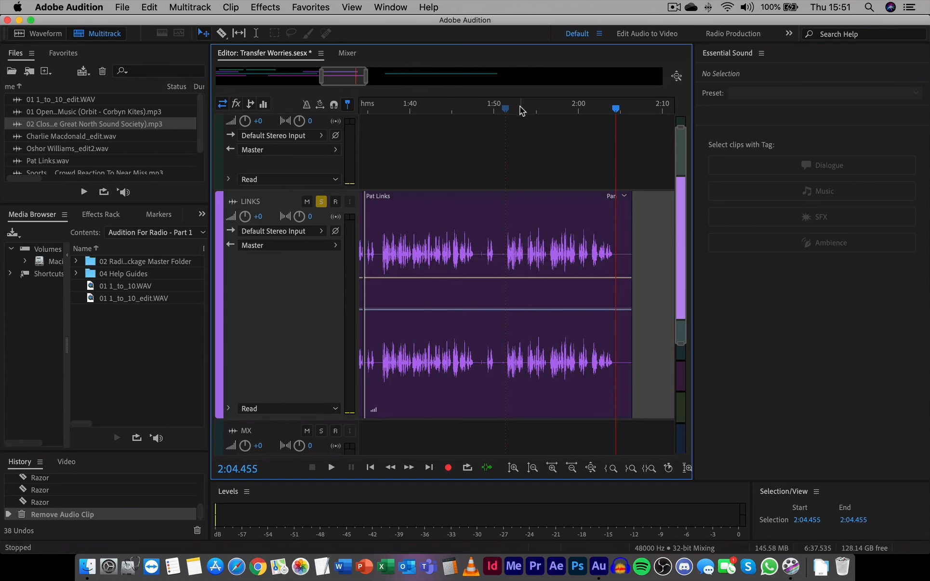
- Play the last LINKS clip's opening speech and trim the clip to run from about 1:36.5 to 1:47.9
click(533, 110)
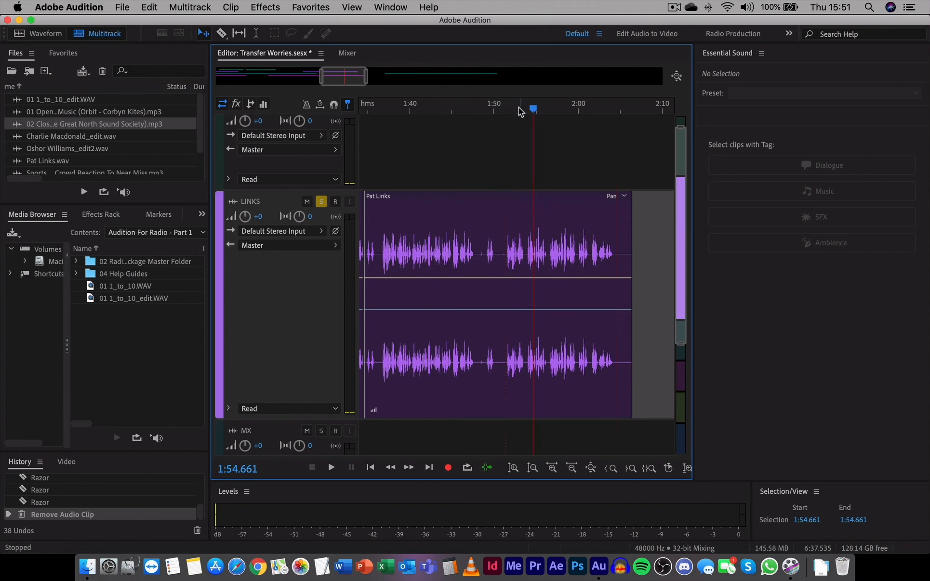
drag(520, 111, 381, 111)
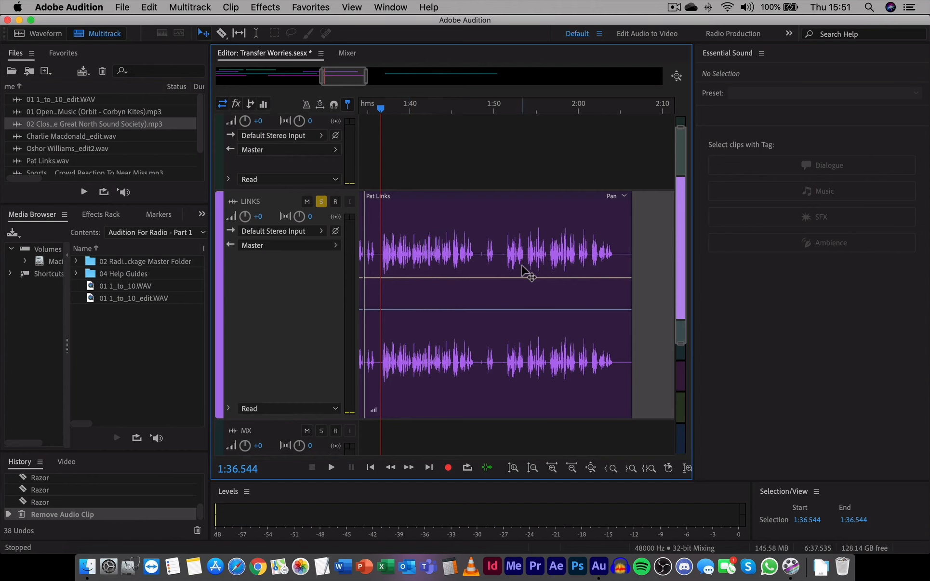
key(space)
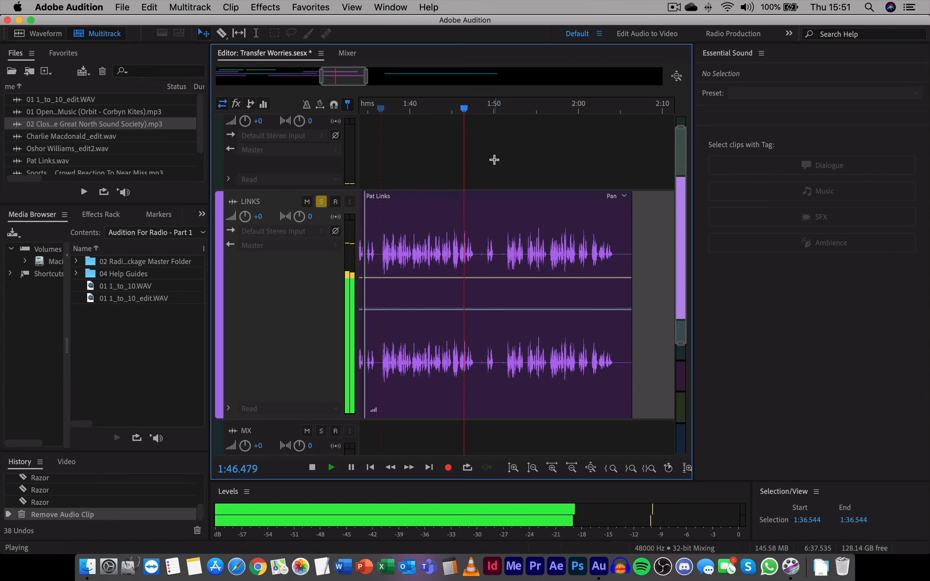
key(space)
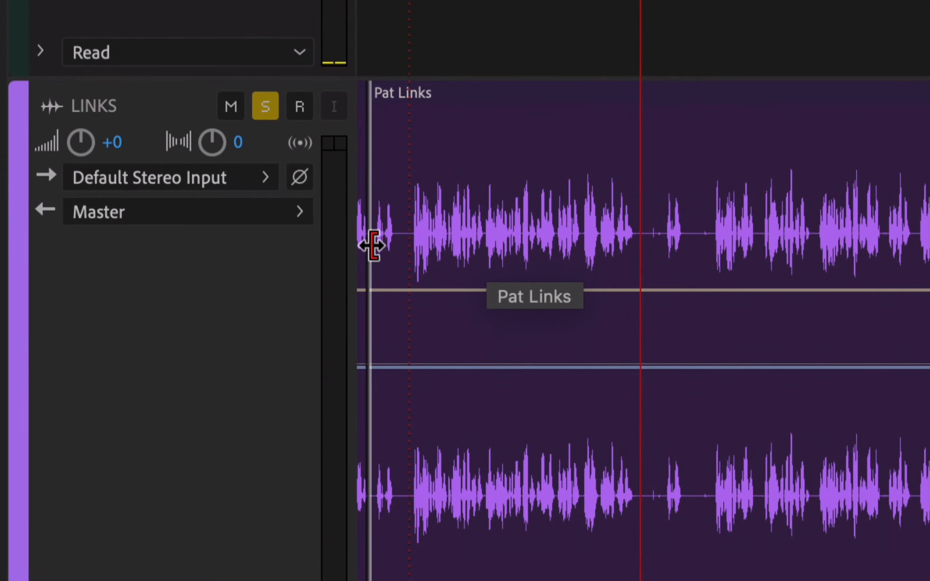
drag(372, 246, 409, 255)
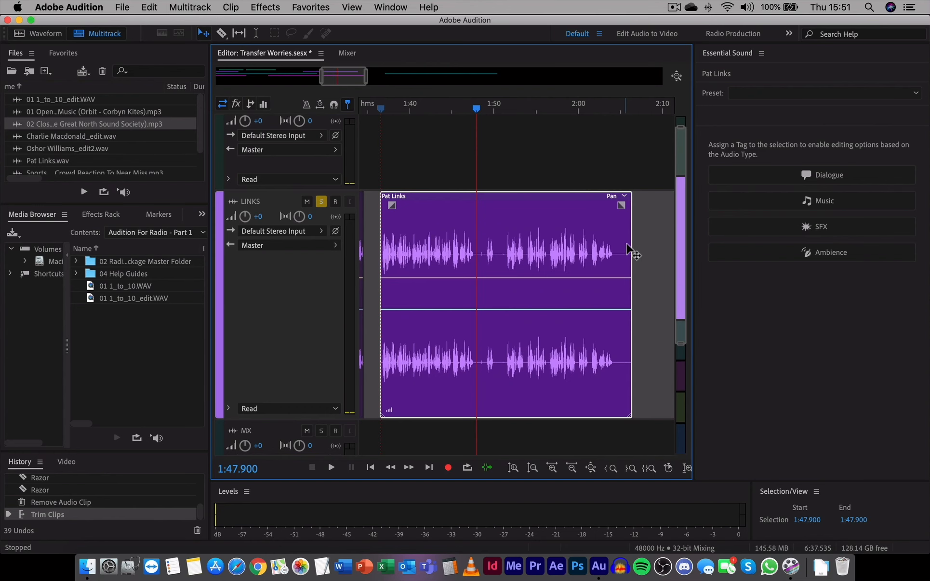
drag(631, 251, 477, 266)
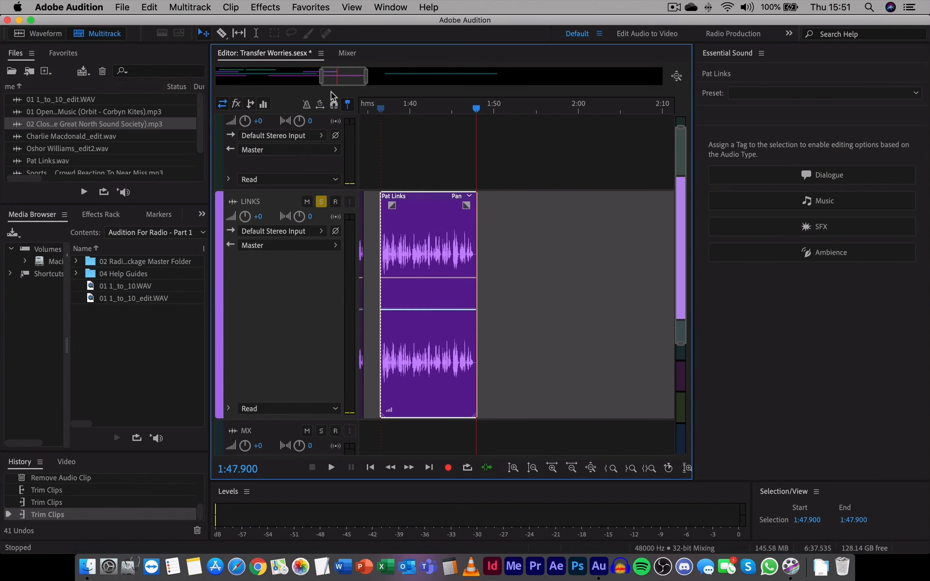
- Review the full session by selecting the LINKS, INT, MX and SFX clips one after another
click(679, 76)
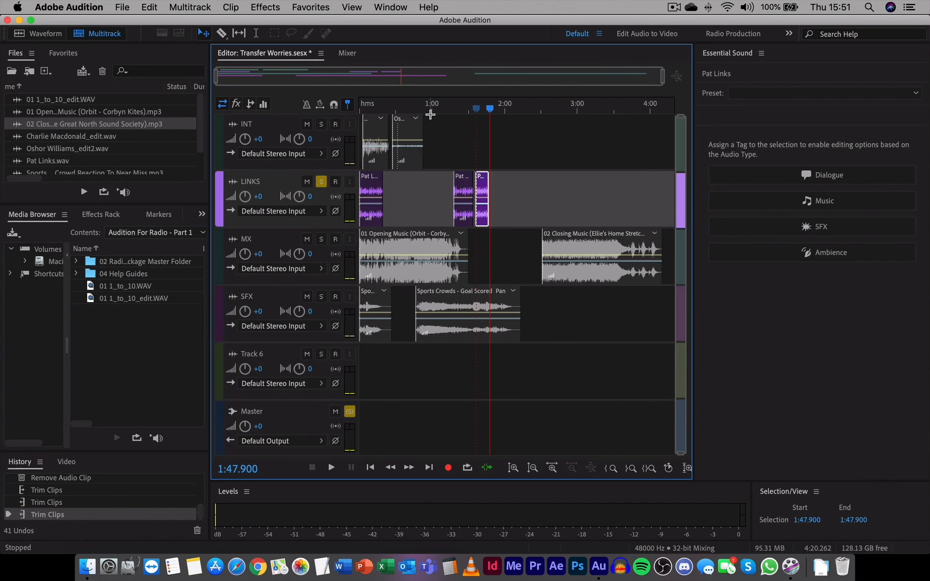
click(378, 183)
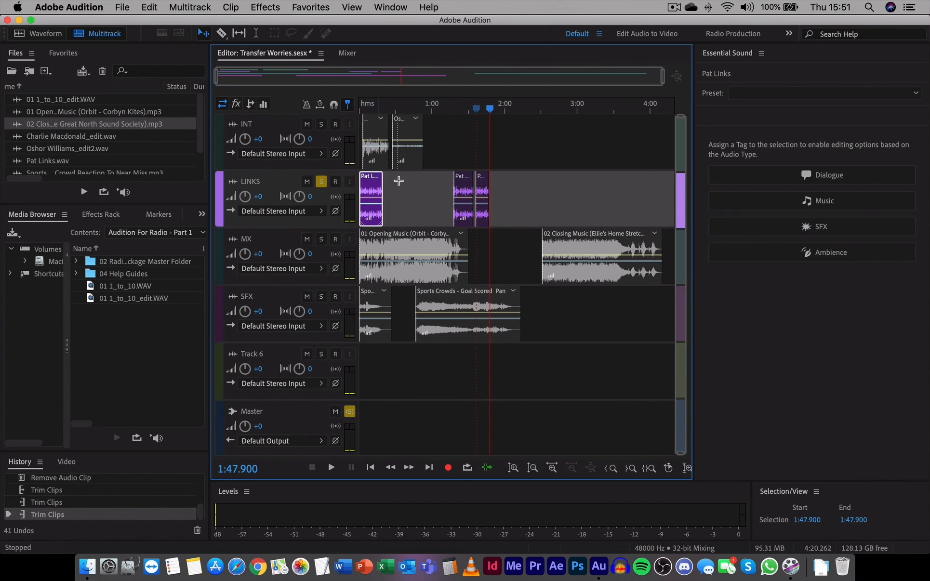
click(461, 188)
click(483, 192)
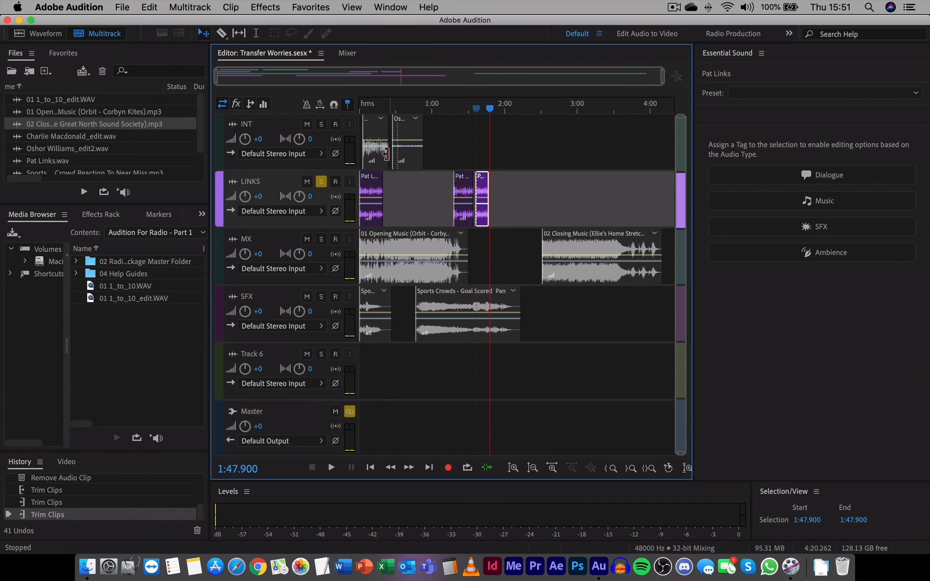
click(378, 155)
click(413, 161)
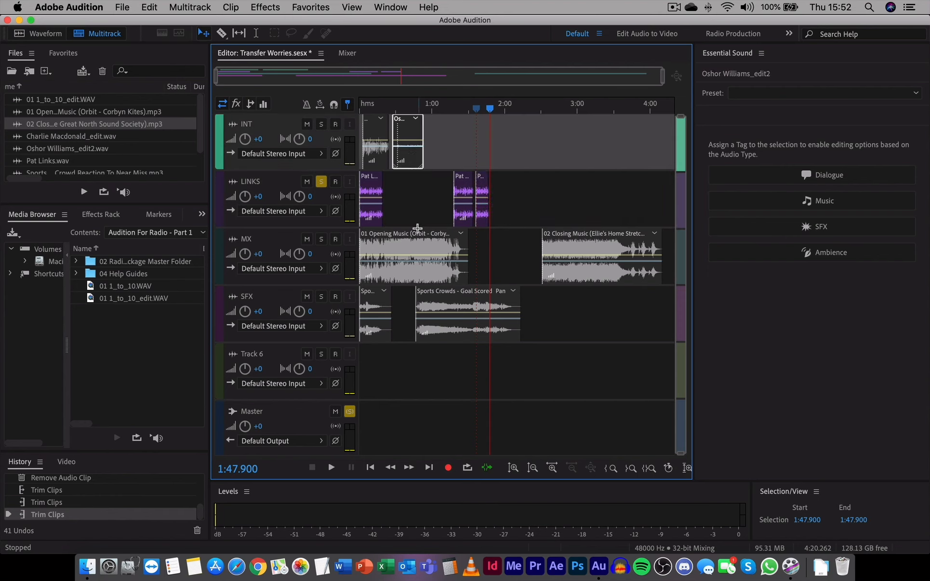
click(418, 279)
click(580, 275)
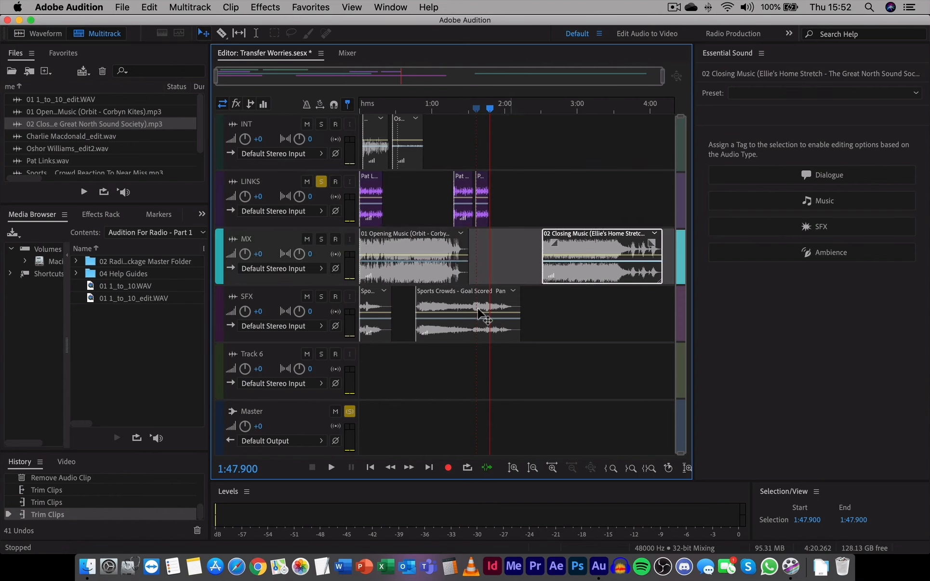
click(386, 333)
click(466, 333)
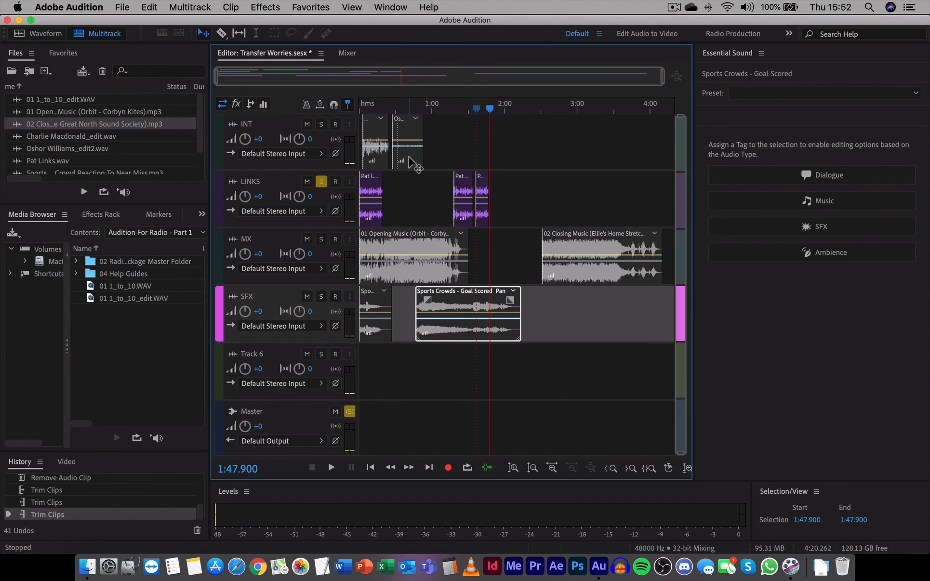
- Move the second INT clip out of the way to about 2:36, and turn off solo on the LINKS track
drag(412, 164, 566, 157)
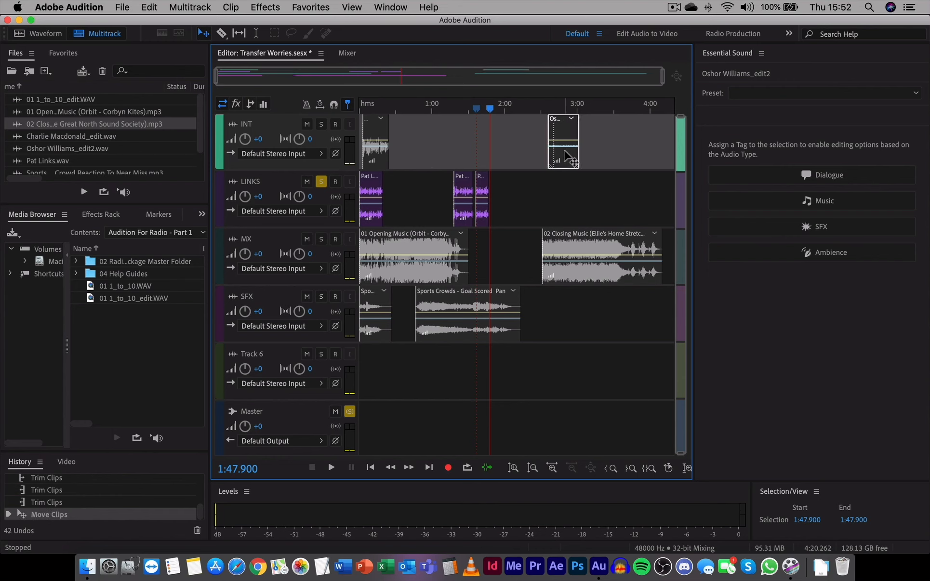
click(322, 182)
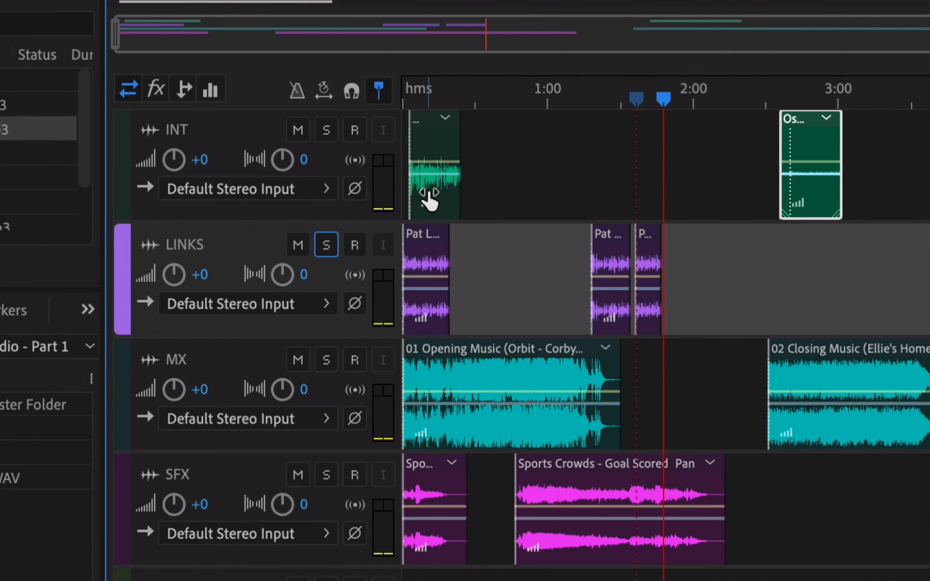
- Move the first INT clip to the end of the first LINKS clip, at about 0:20, with snapping turned on
drag(429, 195, 488, 195)
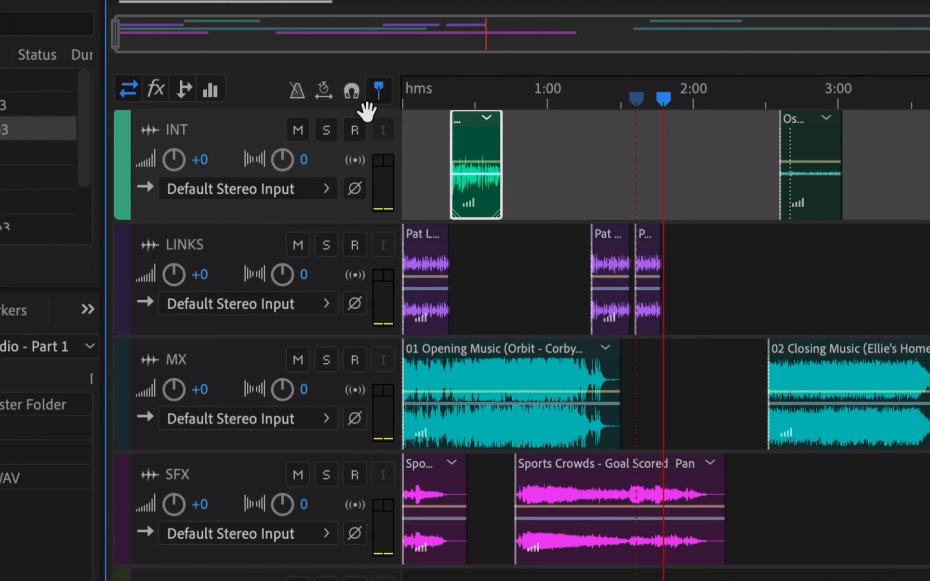
click(353, 89)
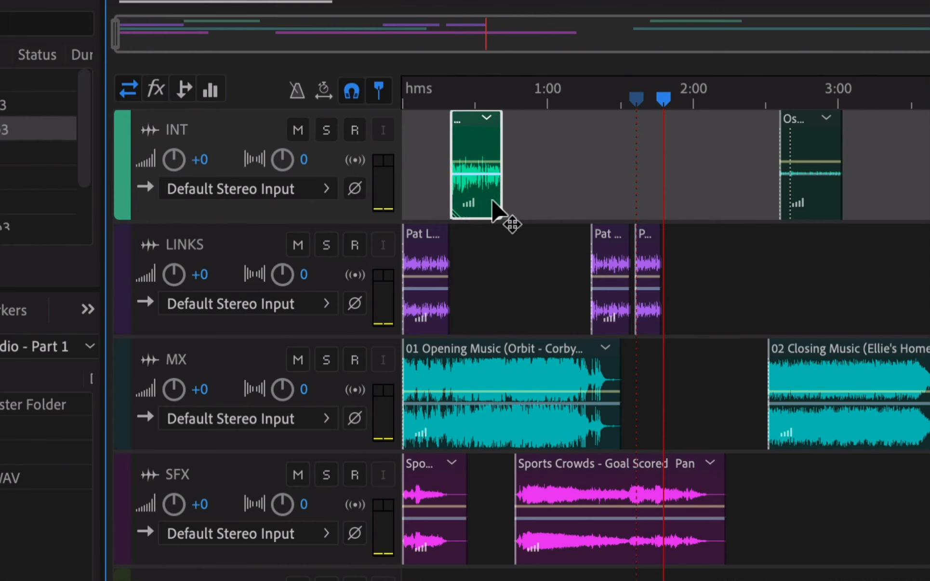
mouse_move(490, 202)
mouse_down()
mouse_move(537, 201)
mouse_move(469, 199)
mouse_move(487, 208)
mouse_up()
- Sequence the second LINKS clip, second INT clip and third LINKS clip to start at about 0:42, 0:59 and 1:25
drag(612, 241, 522, 242)
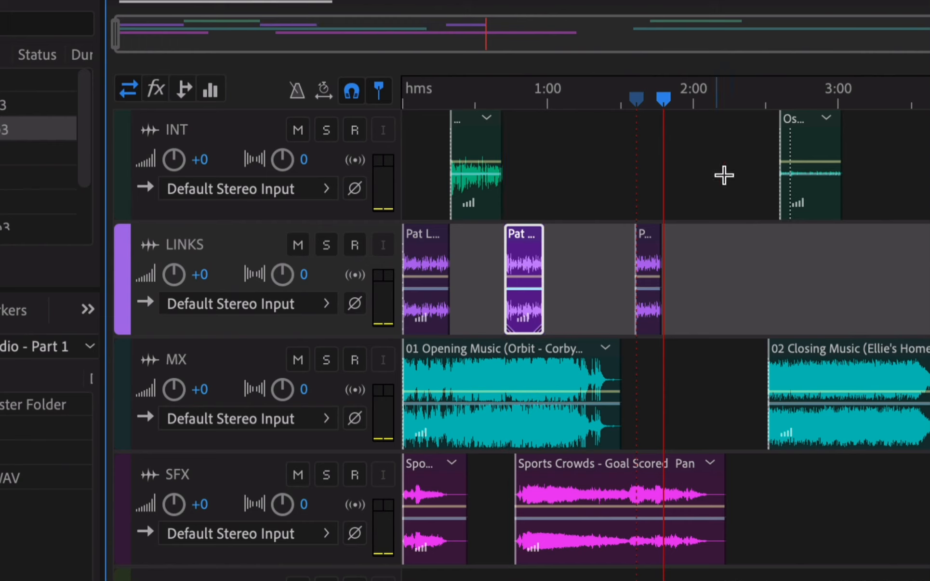
drag(812, 197, 584, 189)
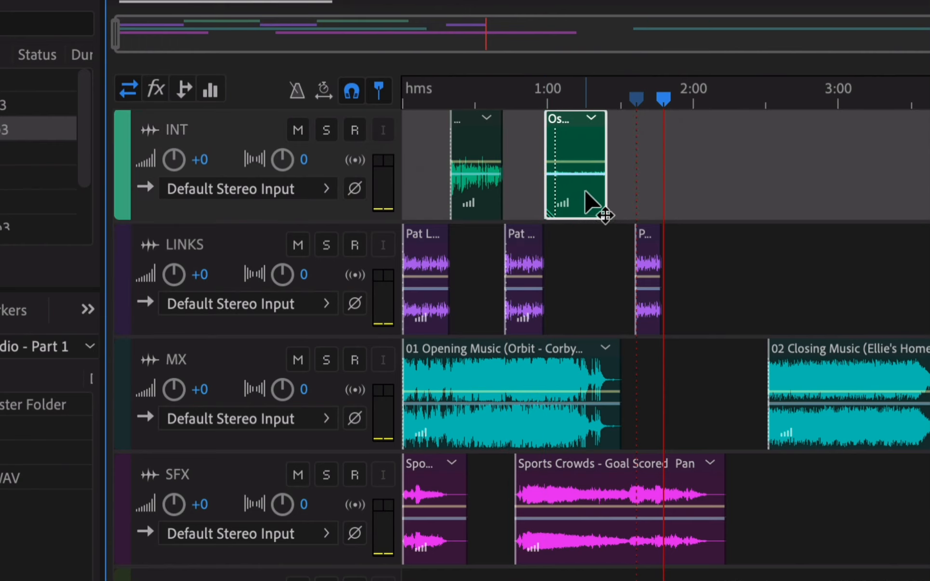
drag(647, 245, 622, 243)
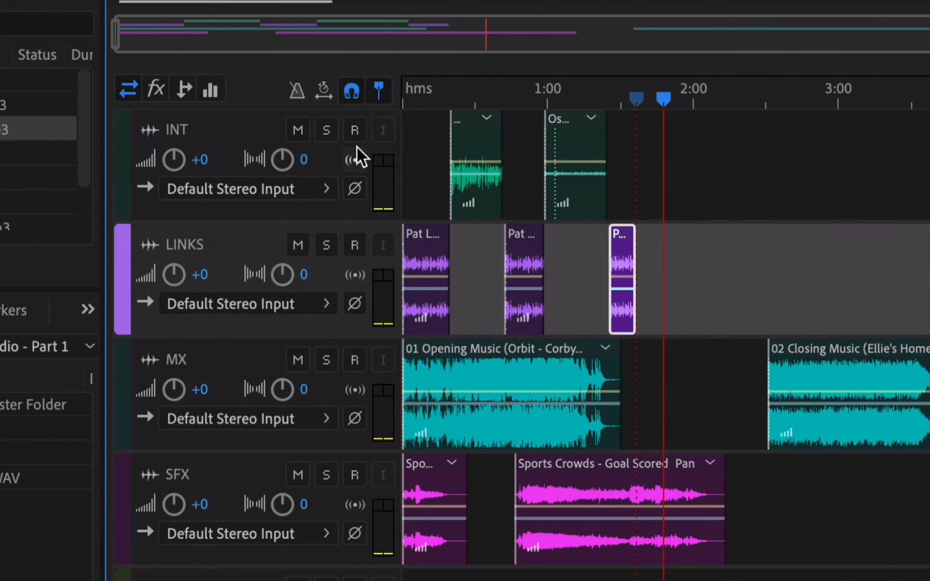
- Solo the INT and LINKS tracks and place the playhead at about 0:15, just before the first LINKS clip ends
click(326, 130)
click(326, 244)
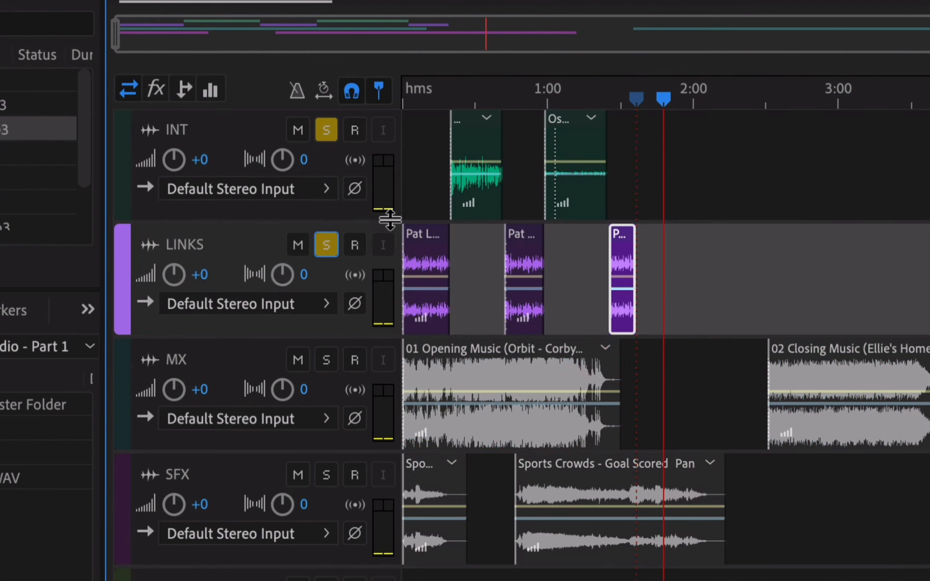
click(438, 92)
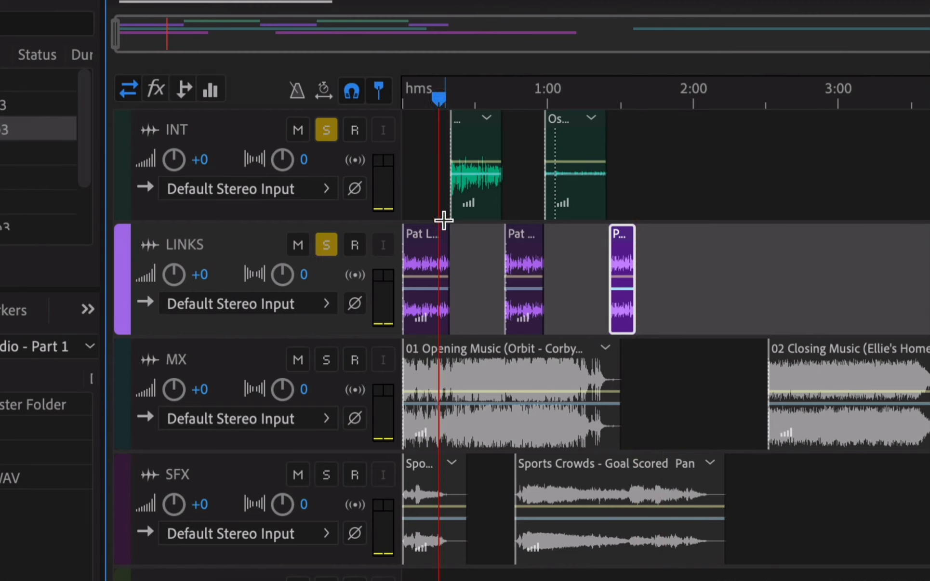
- Play back the joins from the first LINKS clip into the first INT clip, and from that clip into the second LINKS clip
click(421, 247)
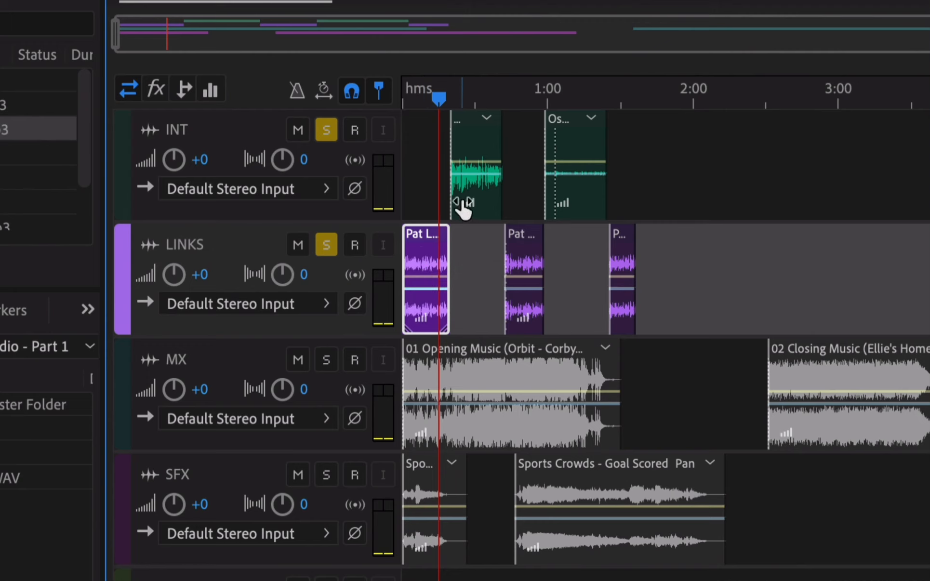
click(472, 137)
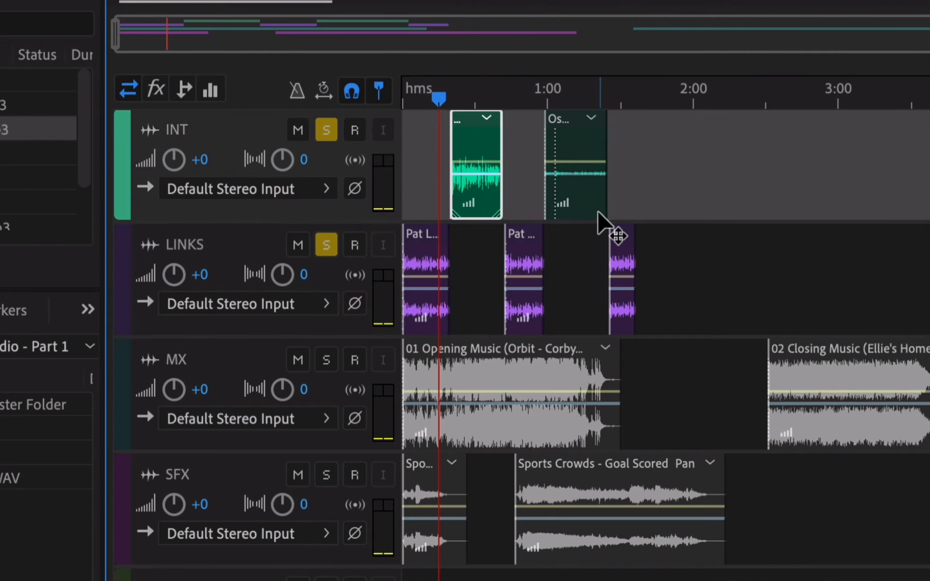
key(space)
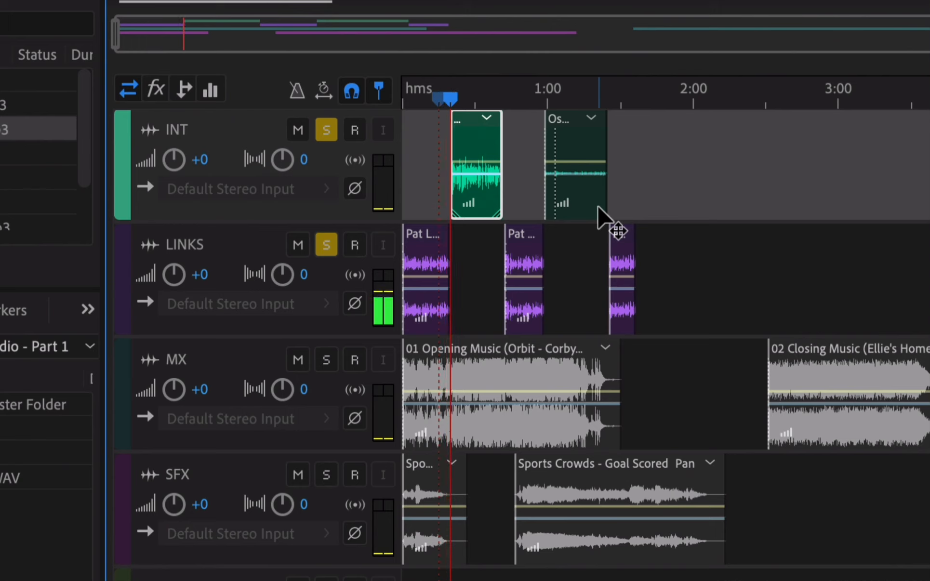
key(space)
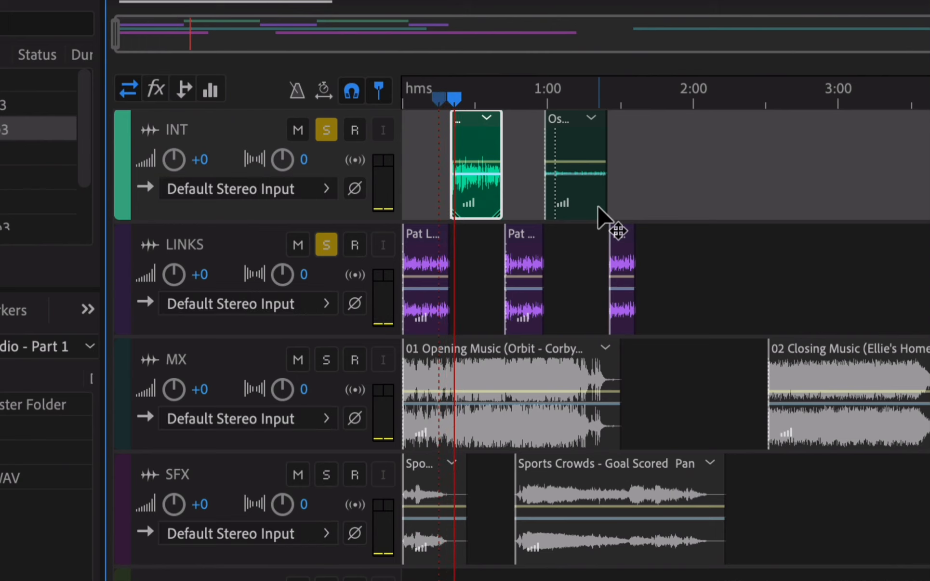
click(489, 94)
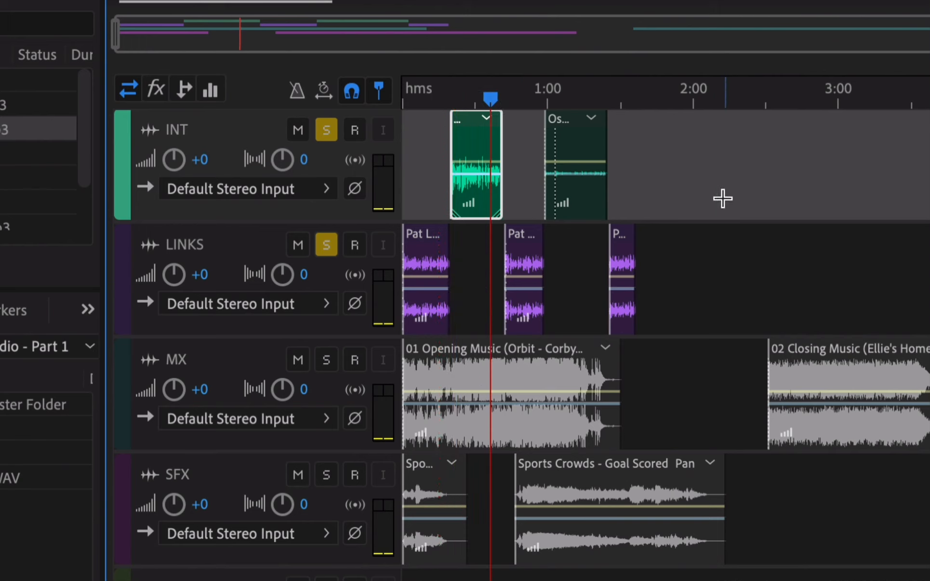
key(space)
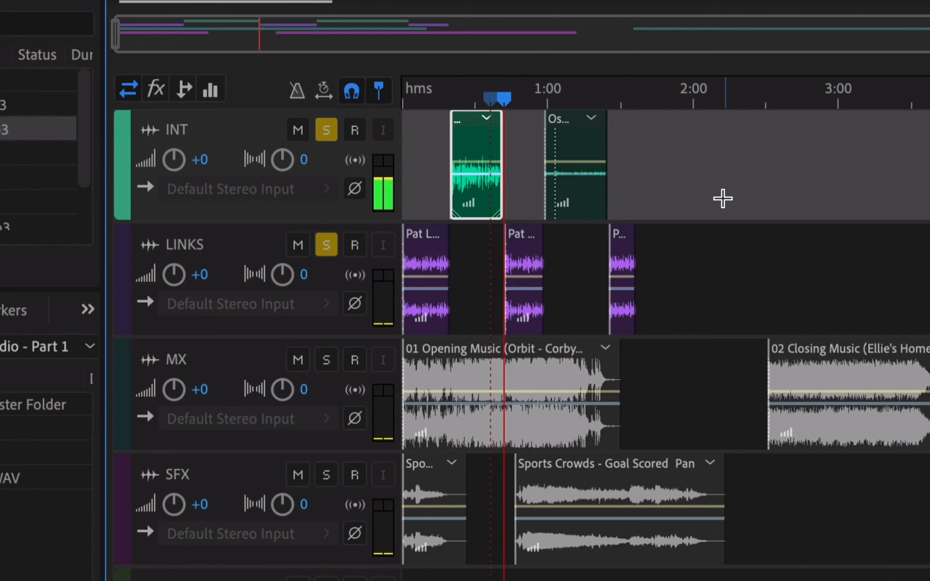
key(space)
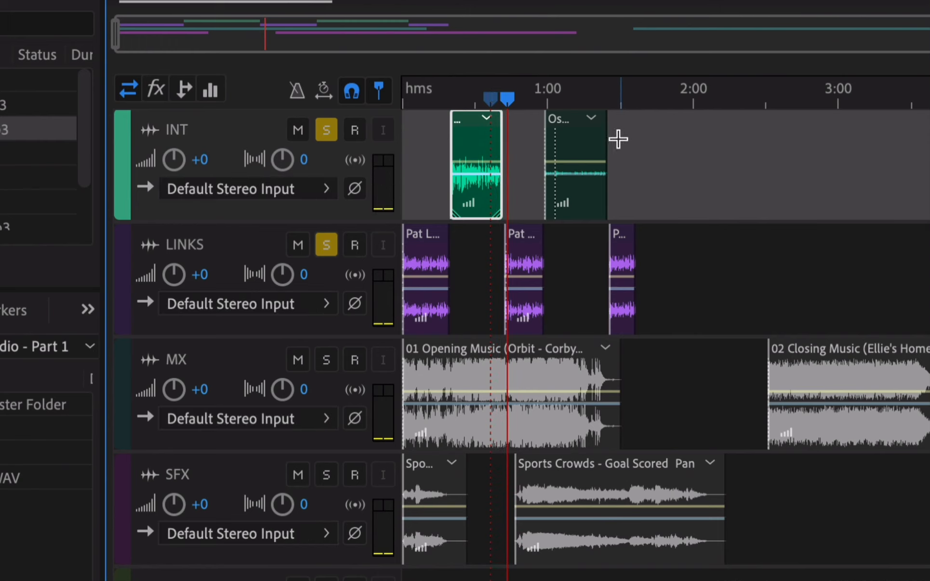
- Play back the join from the second LINKS clip into the second INT clip, starting at about 0:56
click(536, 97)
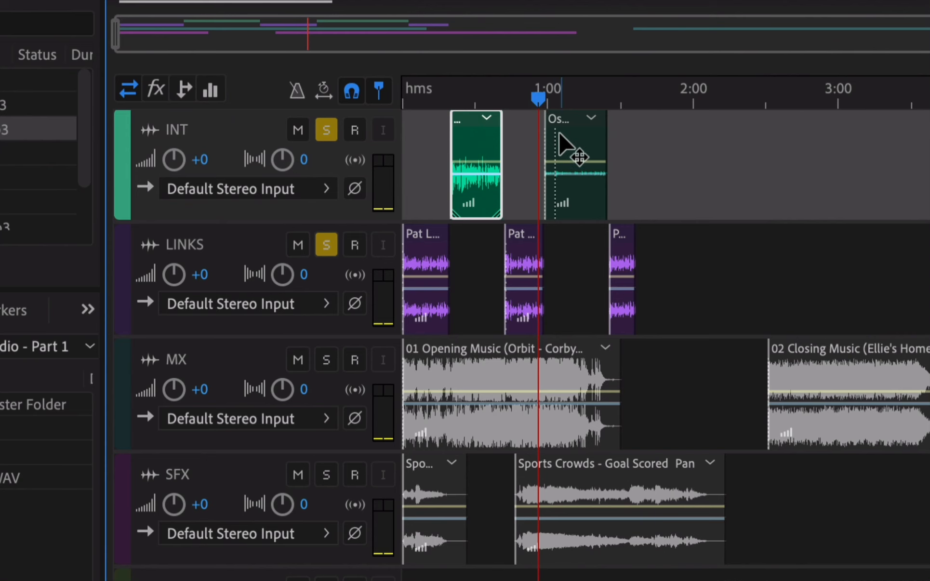
key(=)
key(=)
key(=)
key(=)
key(=)
key(=)
key(=)
key(=)
key(=)
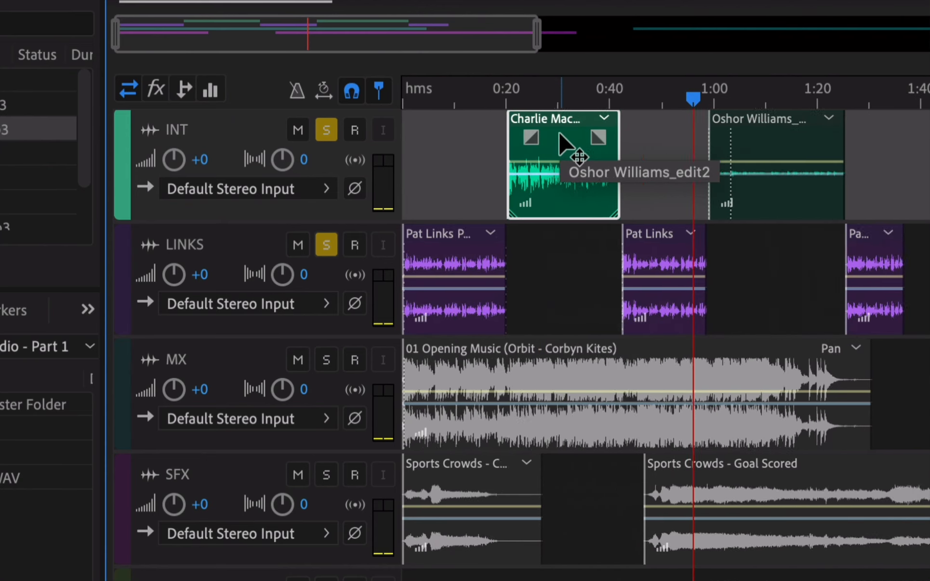
drag(421, 34, 479, 33)
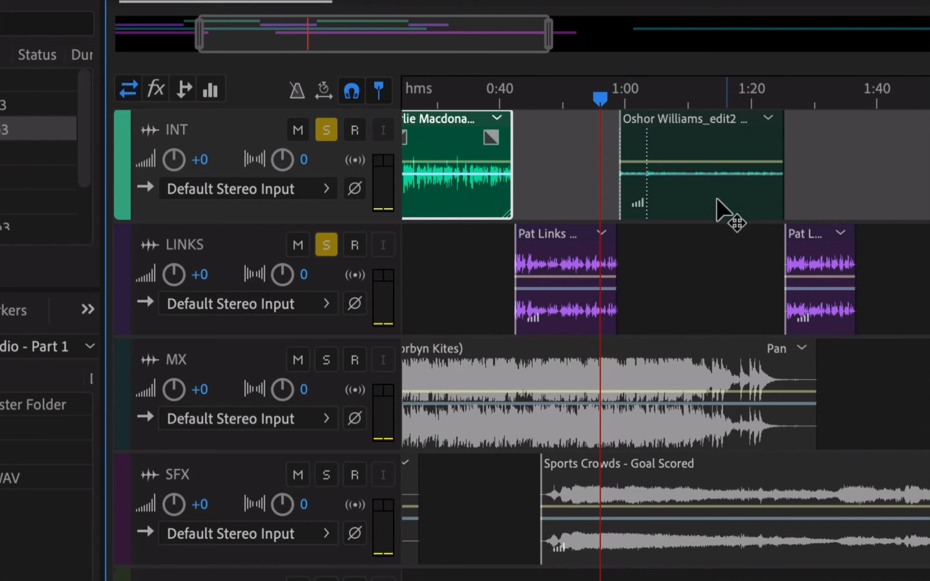
key(space)
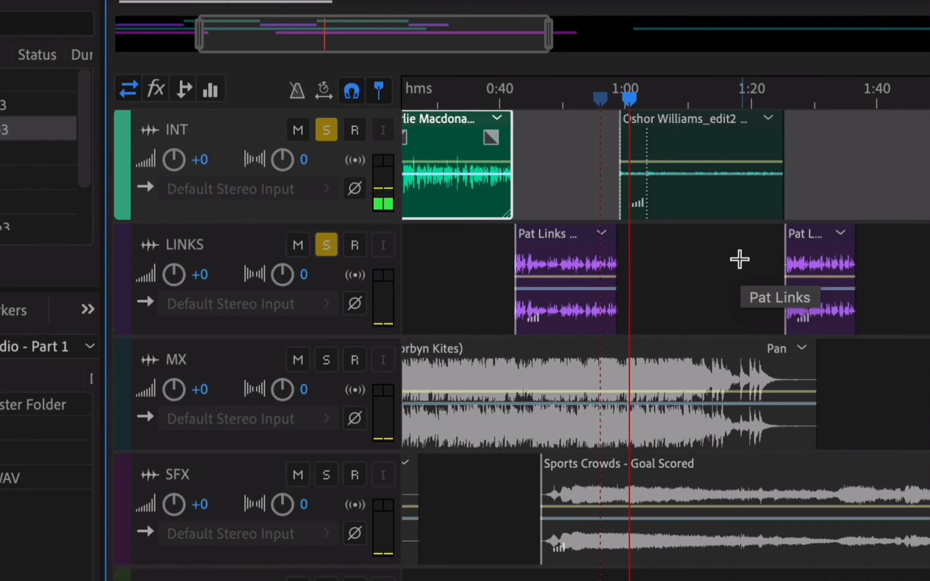
key(space)
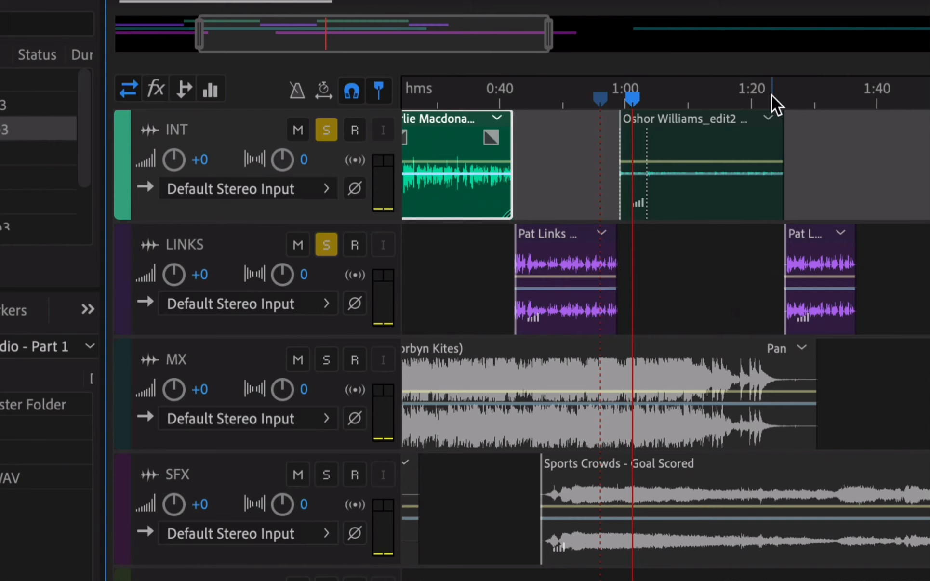
- Play back the join from the second INT clip into the third LINKS clip, starting at about 1:23
click(772, 95)
key(space)
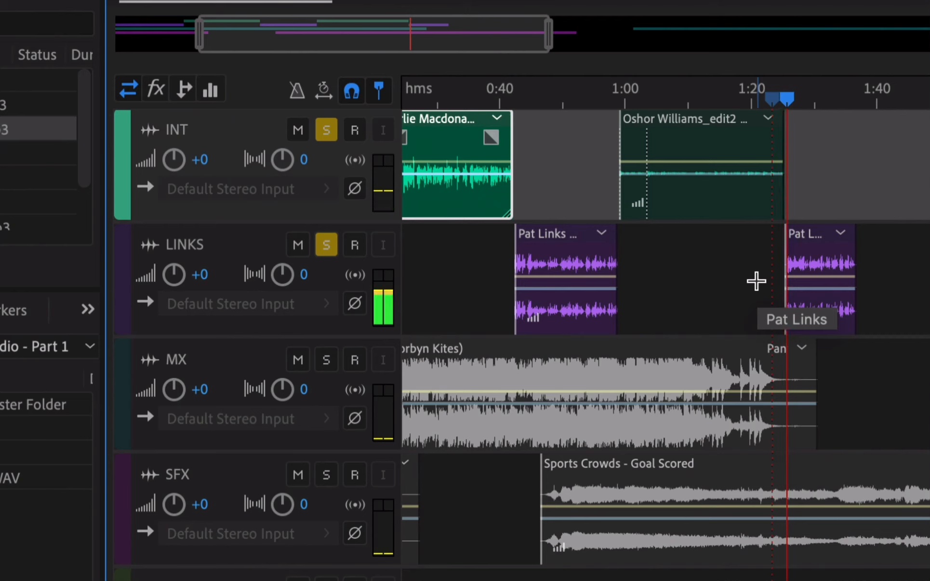
key(space)
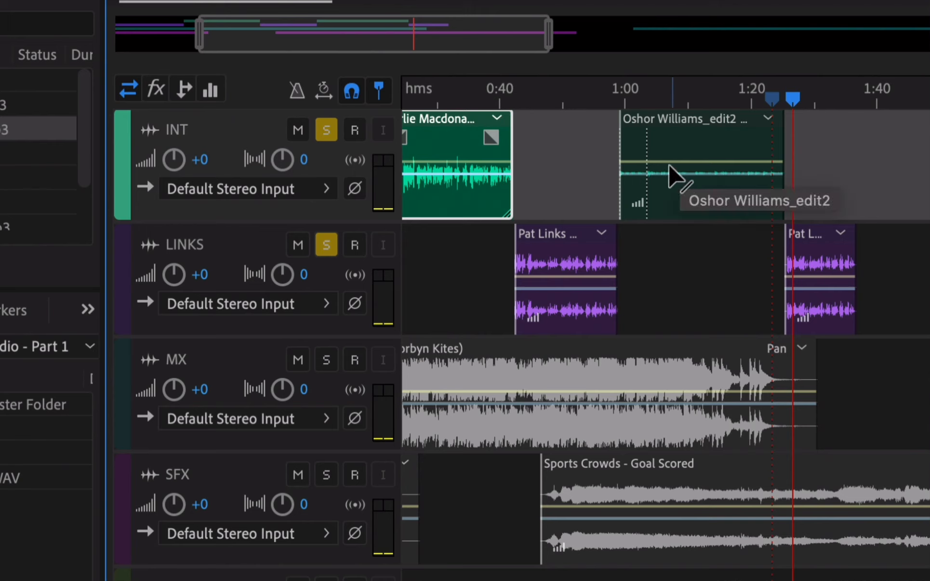
- Raise the whole volume envelope of the second INT clip well above +0.0 dB
click(702, 141)
click(849, 150)
click(703, 149)
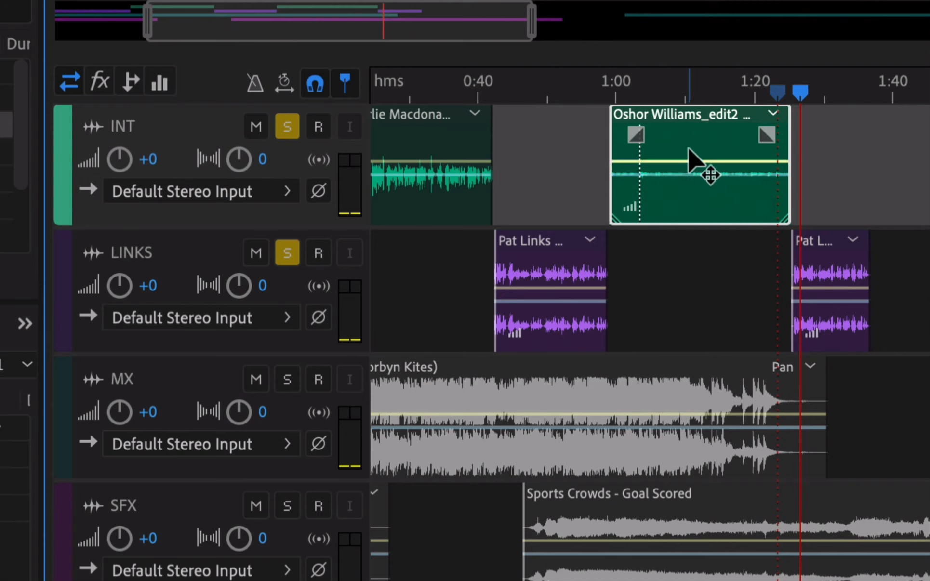
mouse_move(688, 165)
mouse_down()
mouse_move(688, 130)
mouse_move(683, 211)
mouse_move(686, 165)
mouse_up()
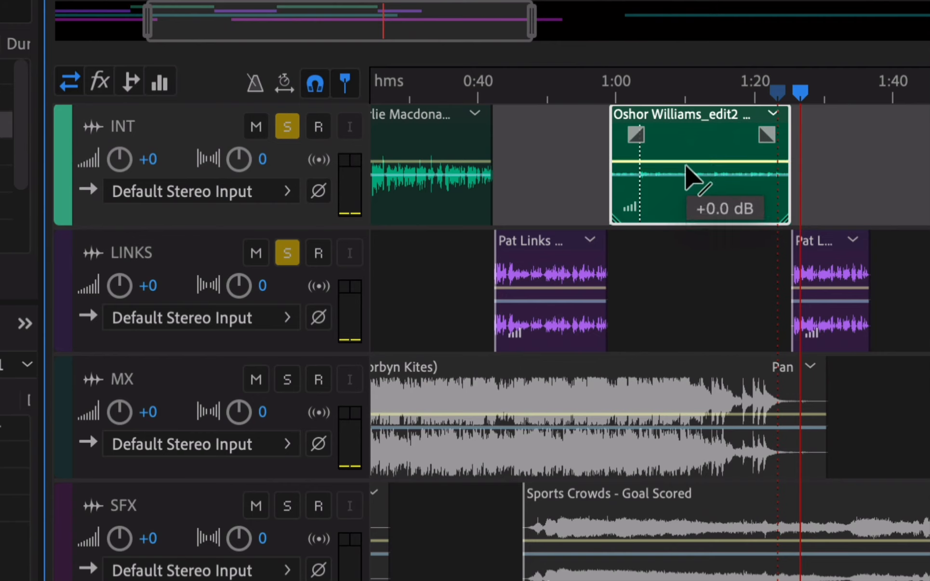
drag(679, 159, 678, 137)
drag(679, 140, 682, 140)
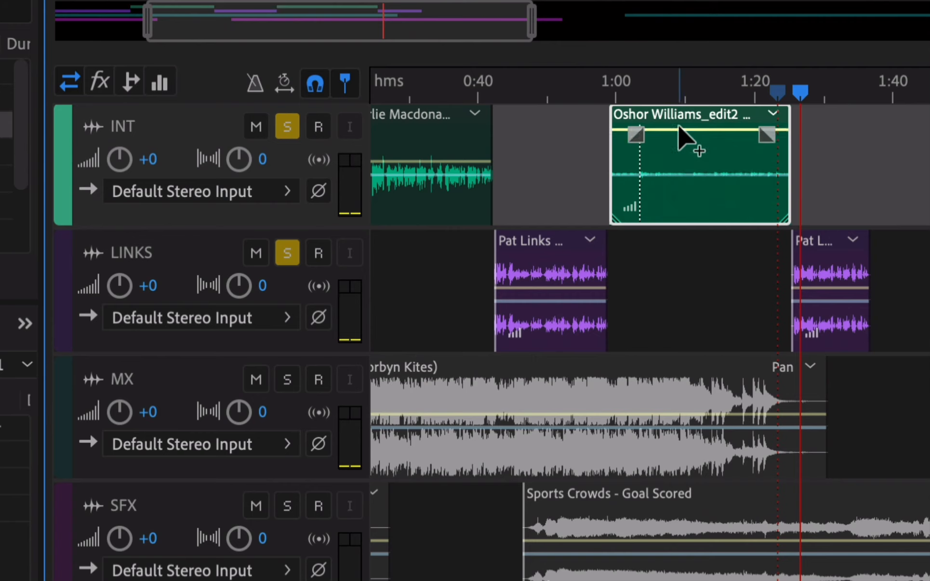
- Play from about 0:57 to compare the second INT clip's level with the end of the second LINKS clip
click(594, 88)
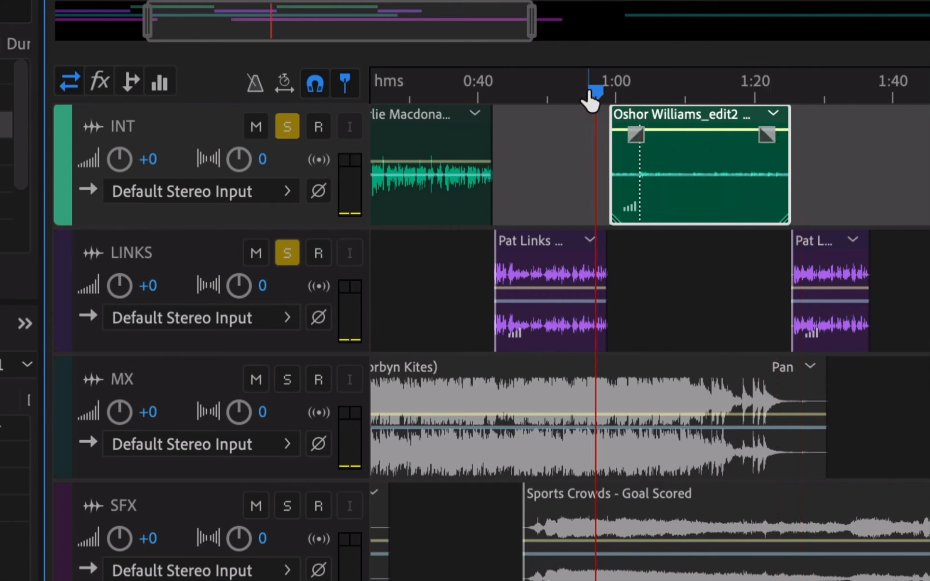
key(space)
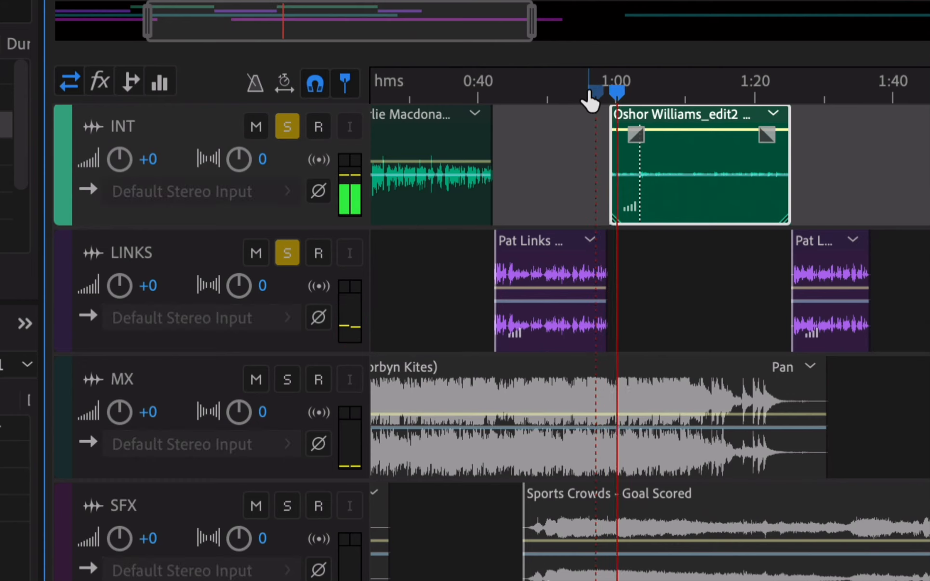
key(space)
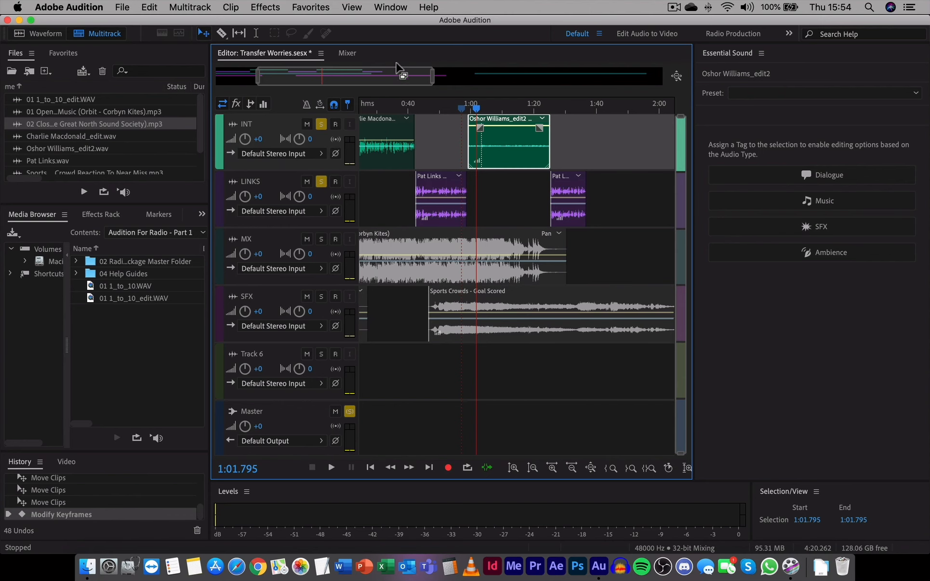
- Review the running order of the alternating LINKS and INT clips from the start of the session
drag(260, 78, 218, 84)
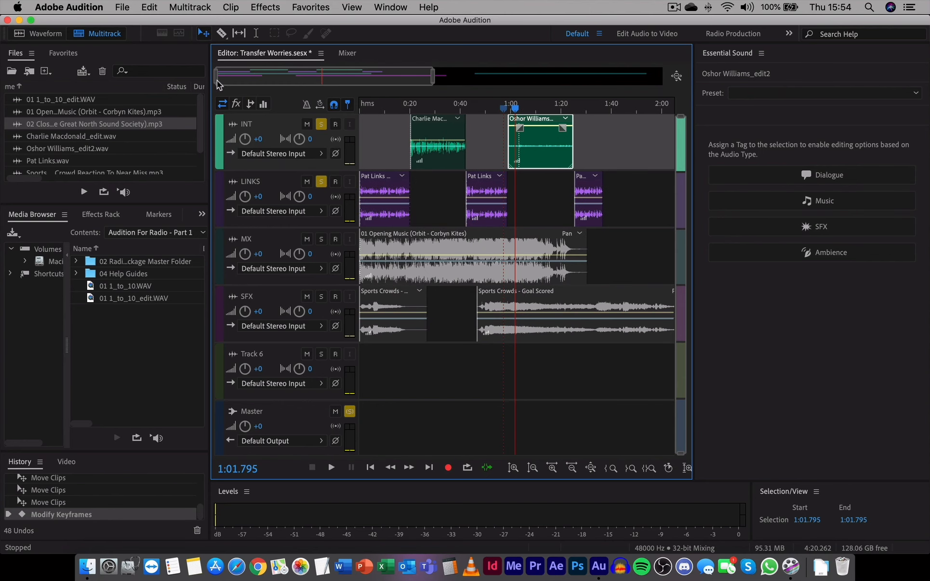
click(390, 223)
click(447, 166)
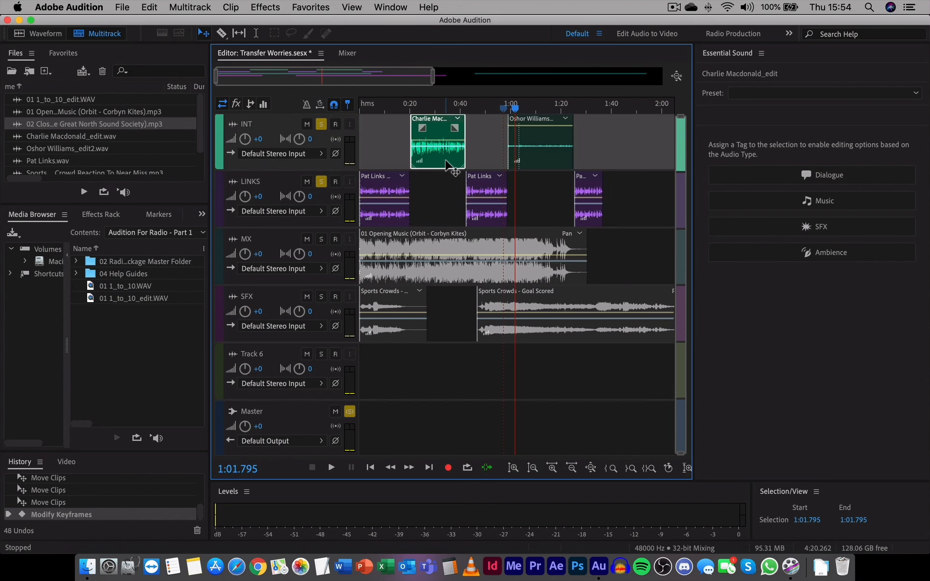
click(490, 221)
click(550, 166)
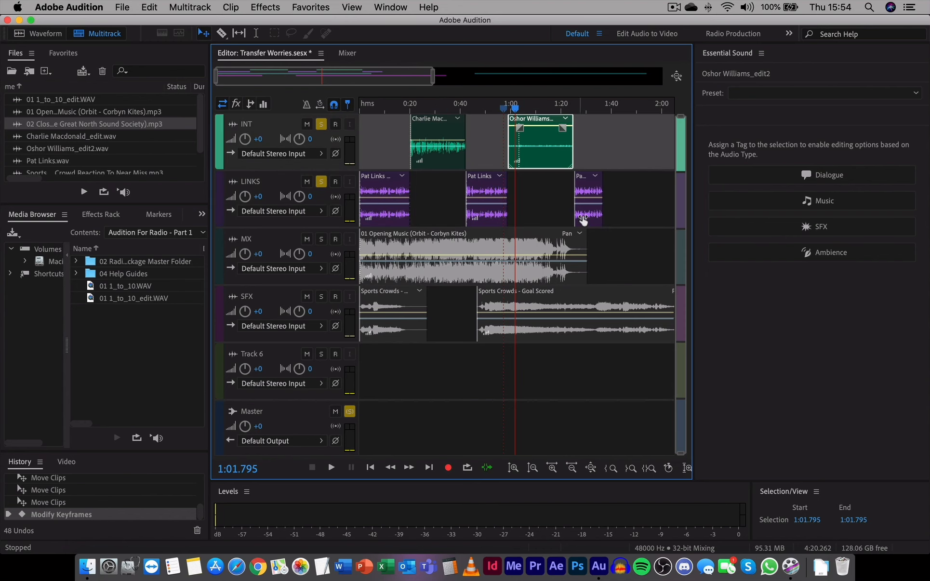
click(599, 223)
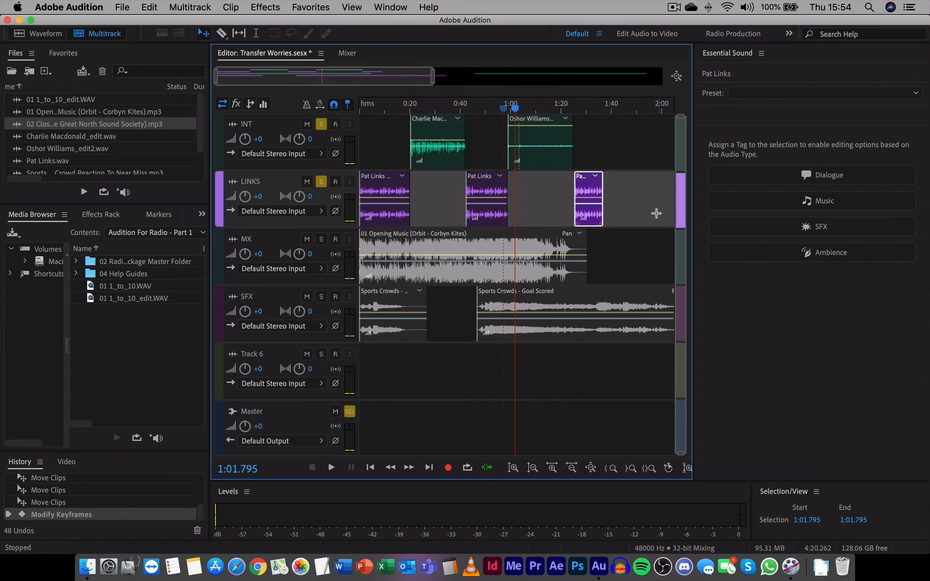
click(653, 212)
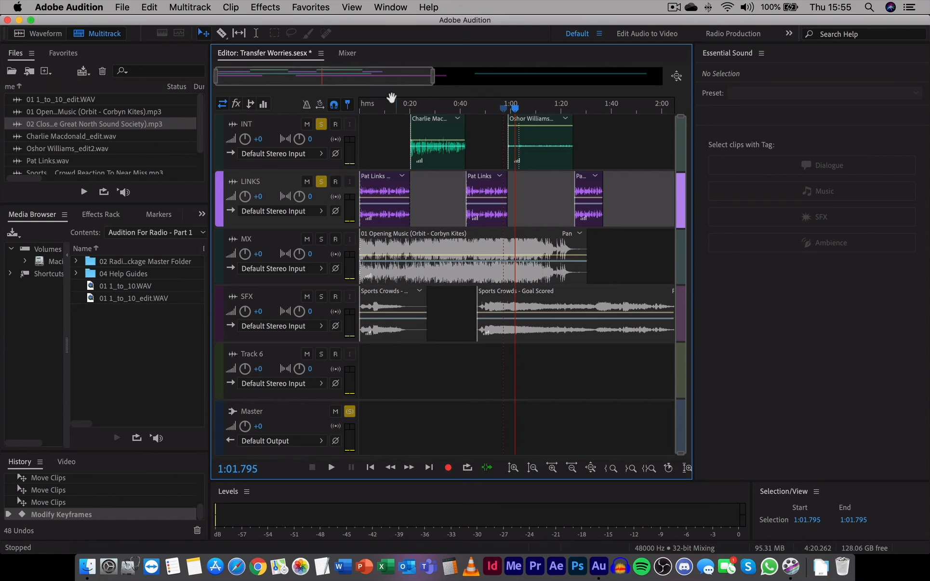
- Turn off solo on the INT and LINKS tracks, and move all their clips together so the first LINKS clip starts at about 0:58
click(322, 124)
click(321, 182)
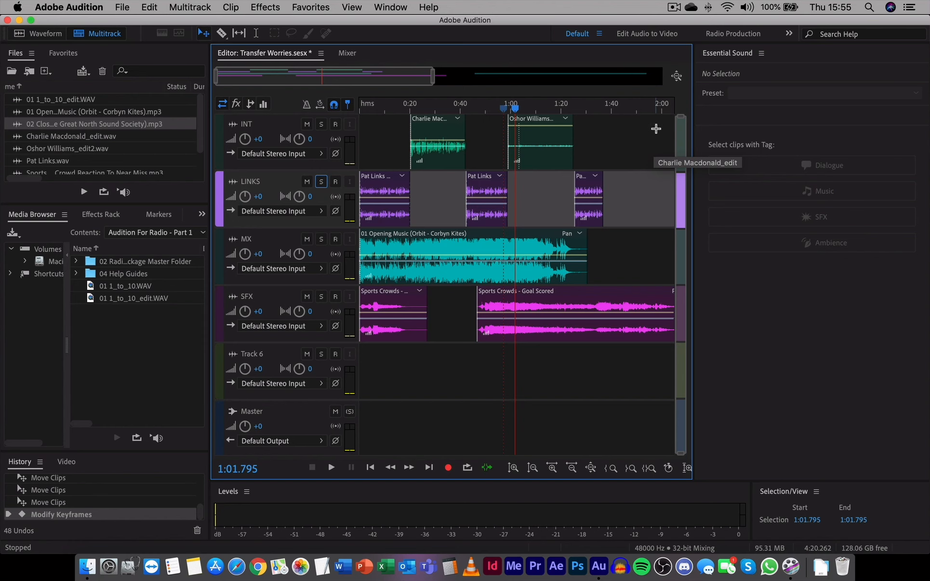
drag(656, 129, 374, 211)
click(631, 133)
drag(646, 126, 372, 211)
click(650, 138)
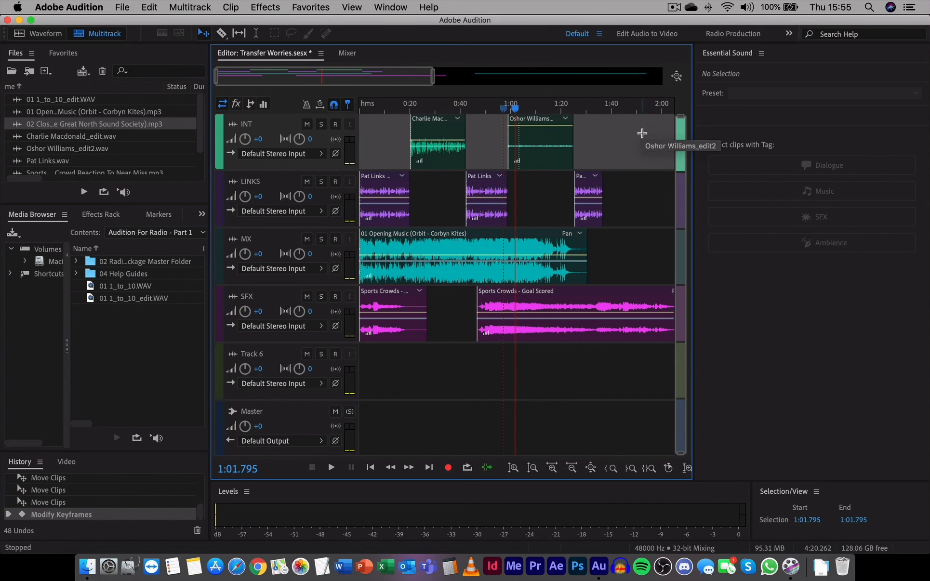
drag(642, 128, 366, 211)
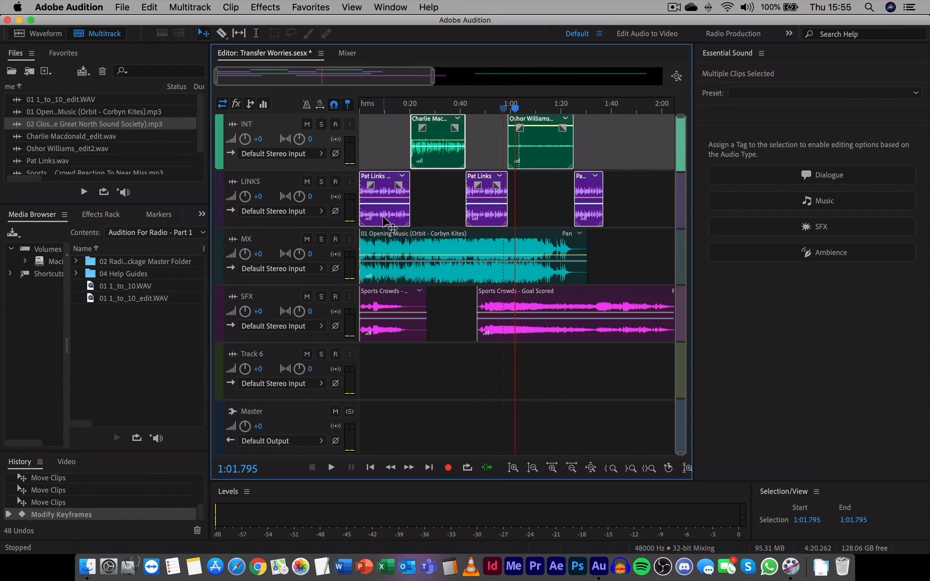
drag(384, 222, 527, 210)
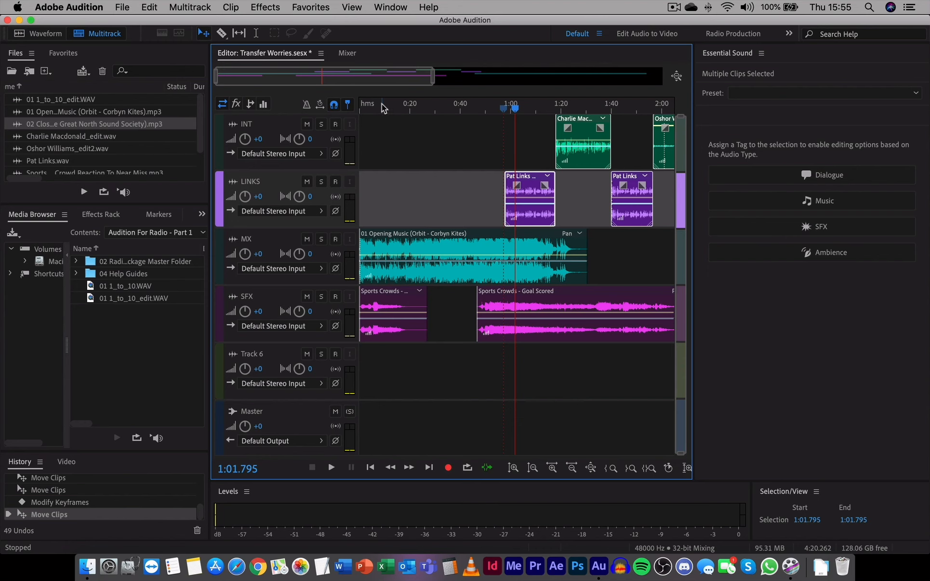
- Play the opening music and first crowd effect from 0:00 to about 0:12
drag(382, 107, 333, 109)
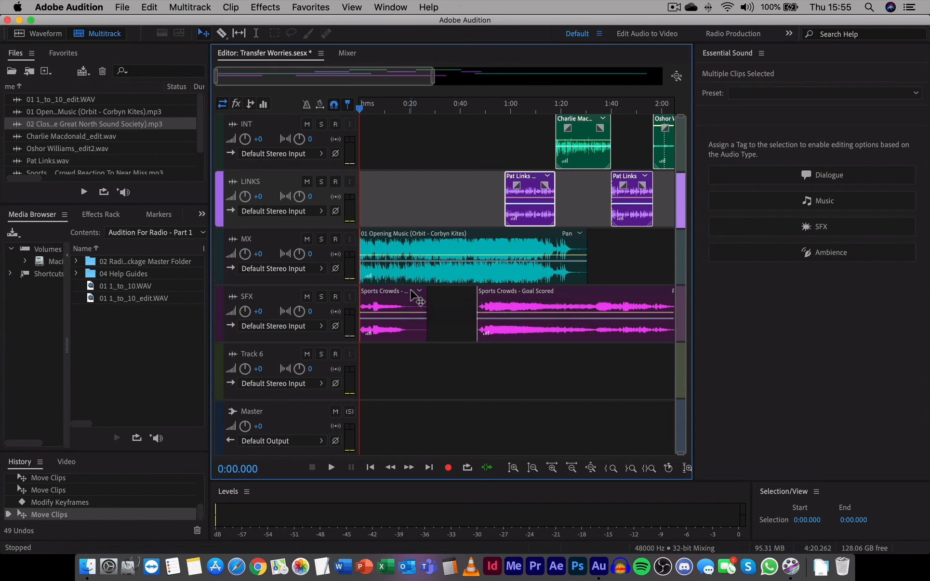
key(space)
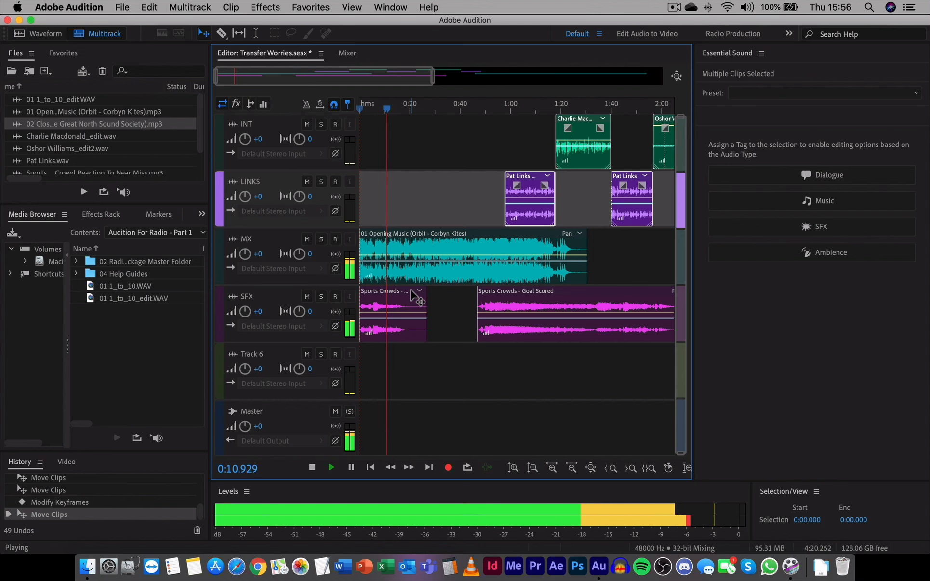
key(space)
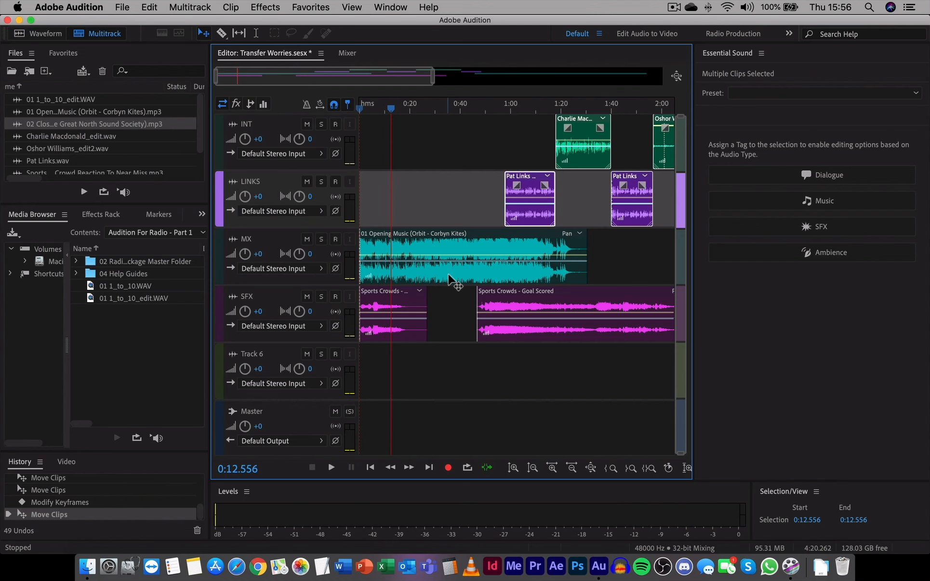
- Lower the volume envelope of the opening music clip on the MX track slightly
click(442, 242)
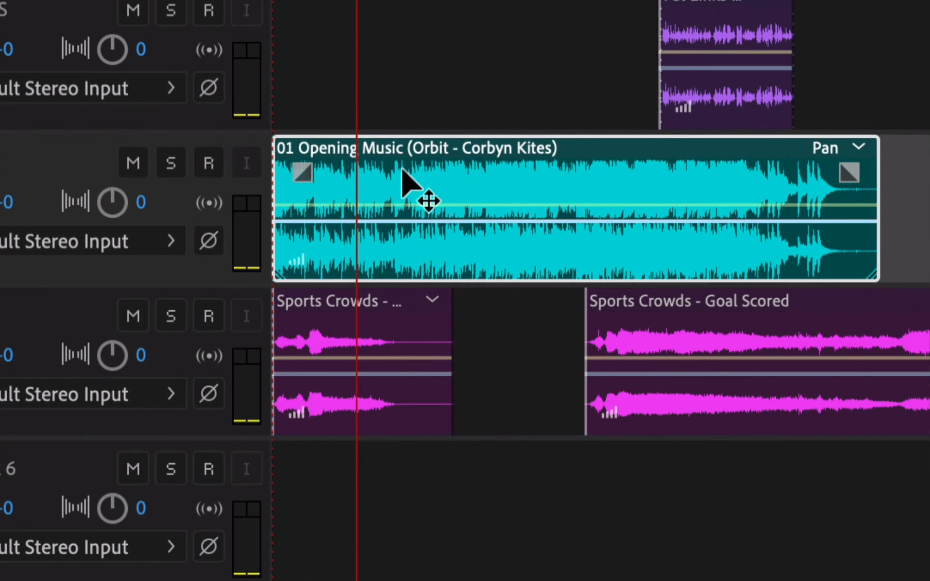
click(405, 72)
click(396, 174)
click(388, 205)
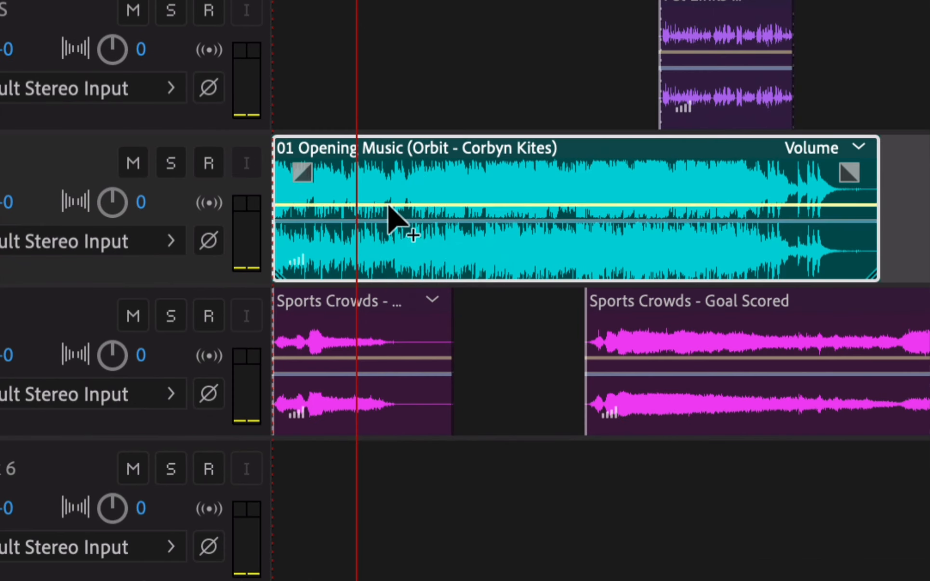
drag(389, 212, 386, 220)
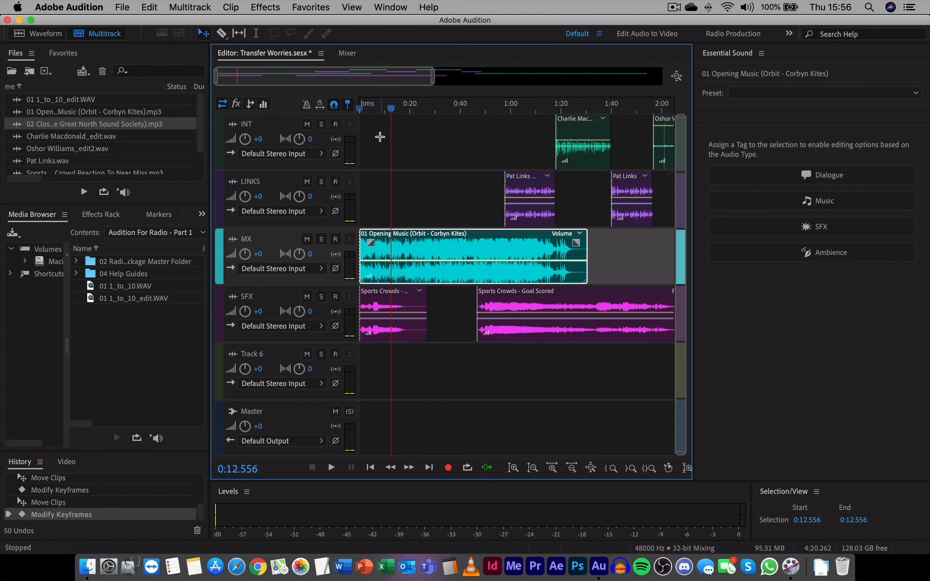
- Play the opening music and first crowd effect from the start to about 0:09
key(Home)
key(space)
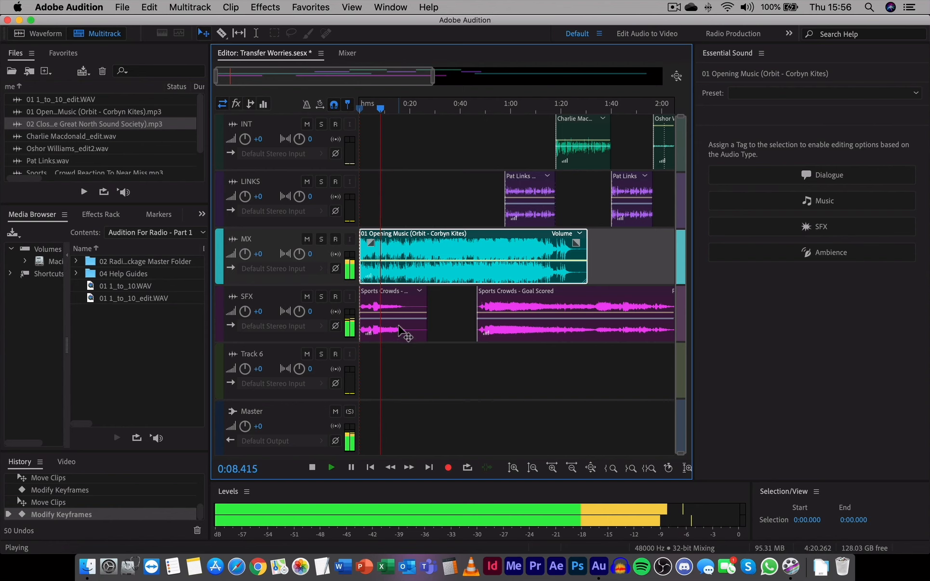
key(space)
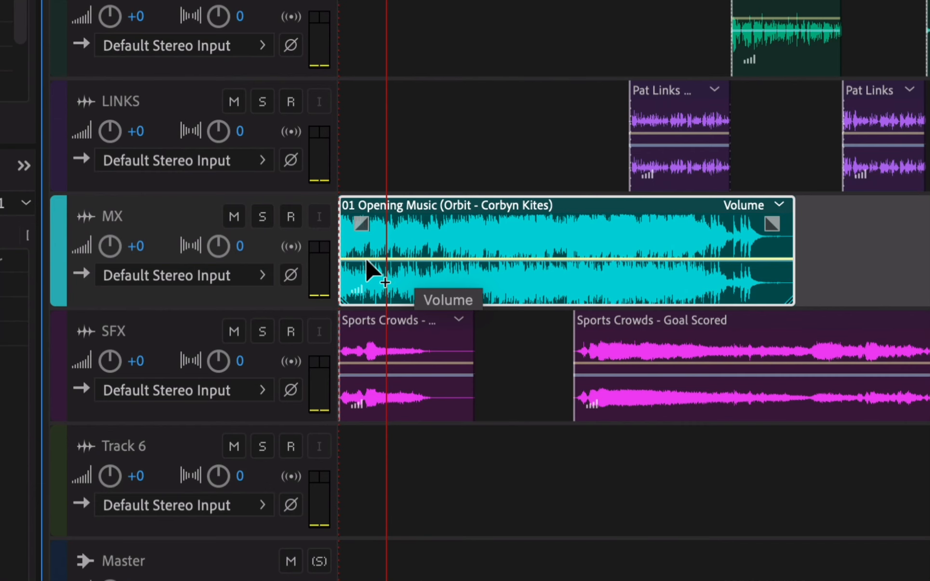
- Lower the opening music clip's volume envelope on the MX track to -7.6 dB and select the first crowd clip
drag(373, 263, 361, 266)
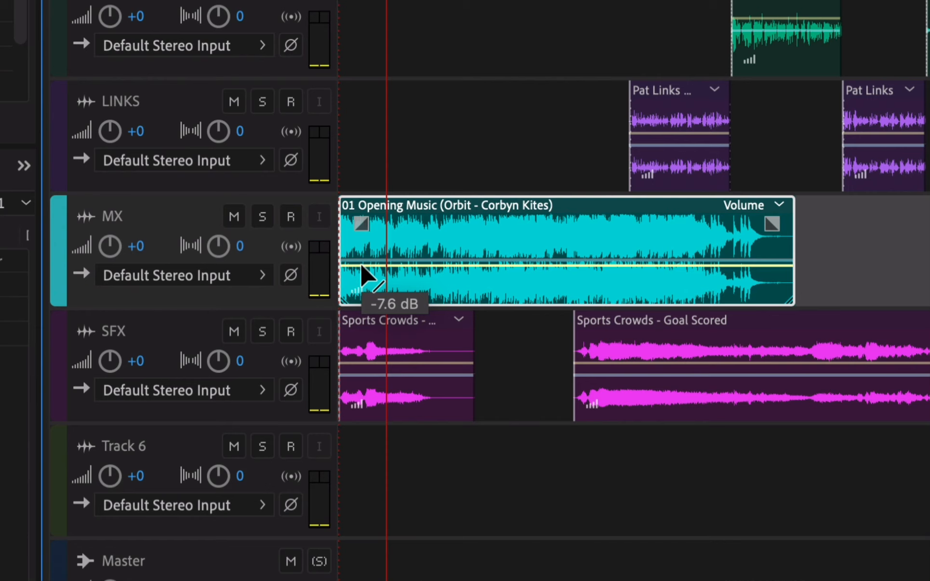
drag(360, 262, 360, 263)
click(389, 349)
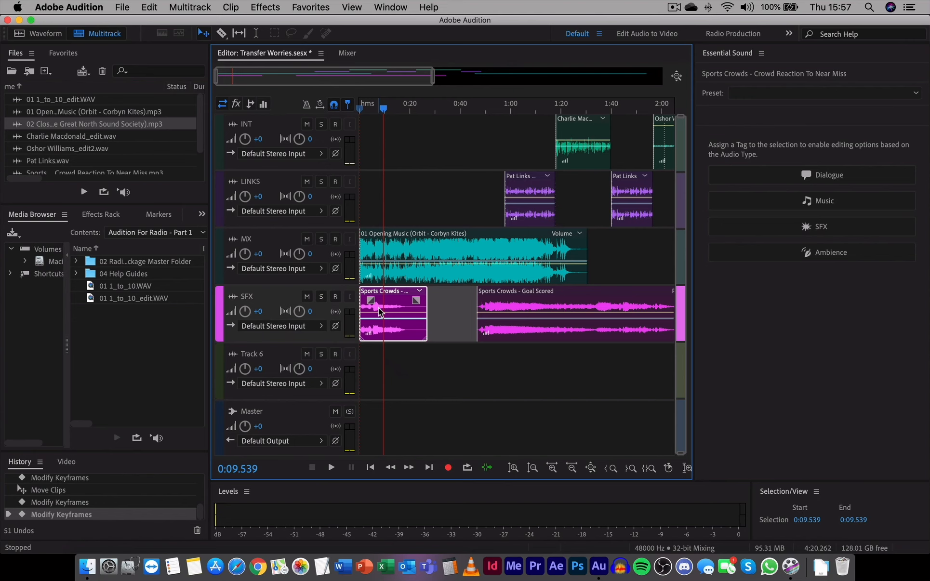
- Play the rebalanced opening music and crowd effect from 0:00 and stop at about 0:11
drag(381, 111, 346, 111)
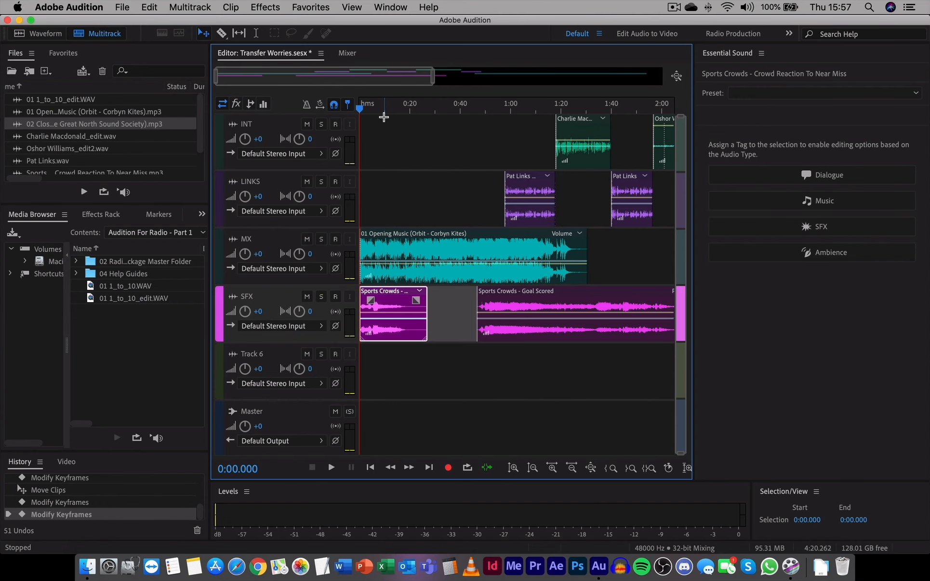
key(space)
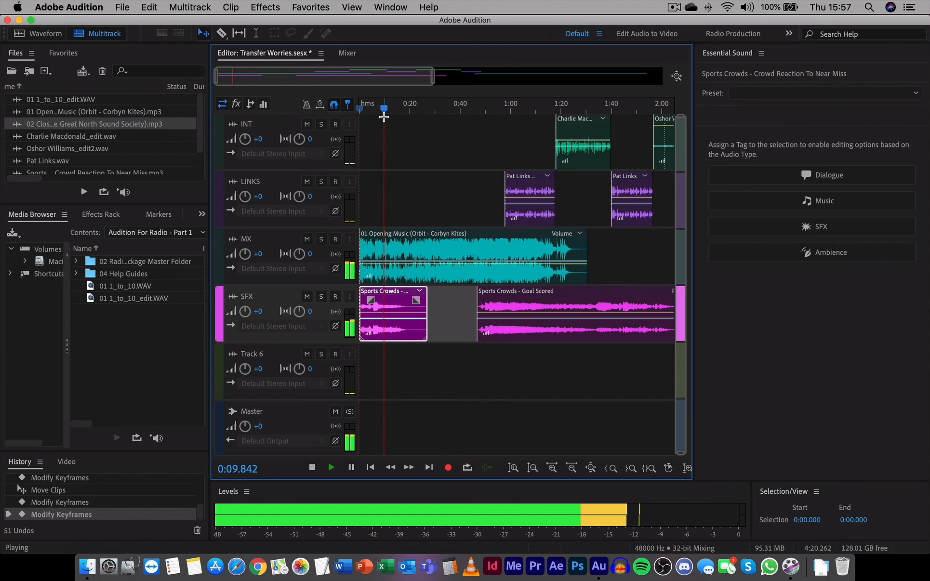
key(space)
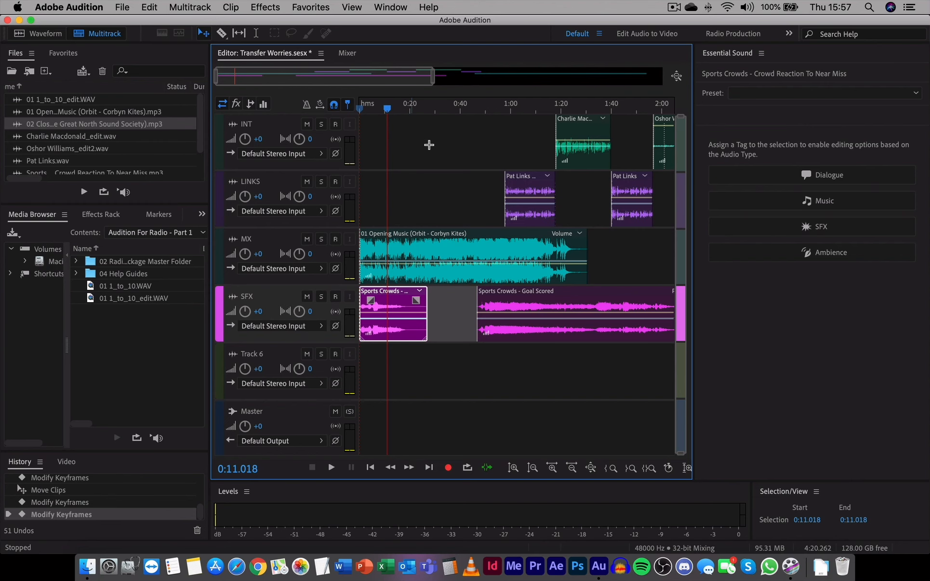
- Move all the INT and LINKS clips together so the first LINKS clip starts at the playhead at 0:11.018
drag(432, 75, 564, 76)
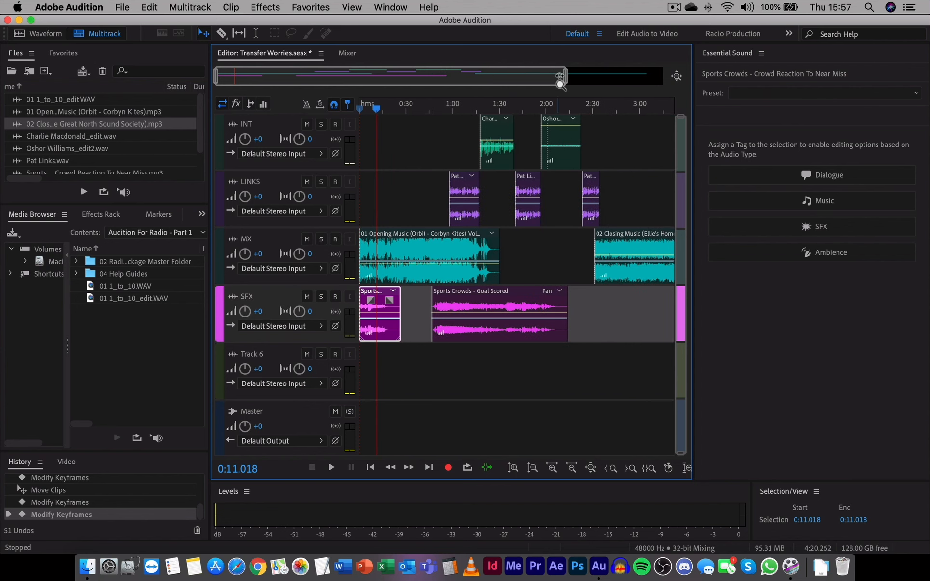
drag(626, 135, 464, 220)
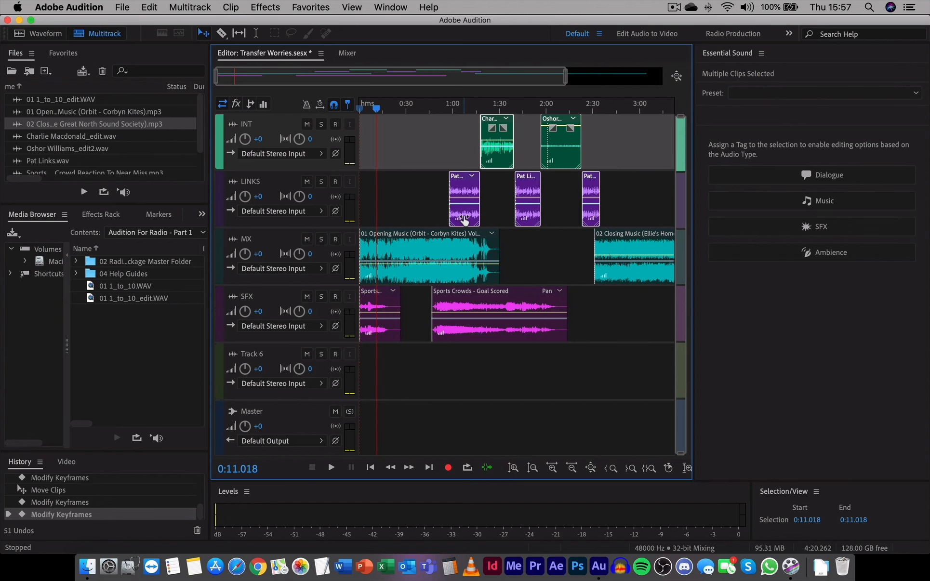
drag(464, 179, 394, 187)
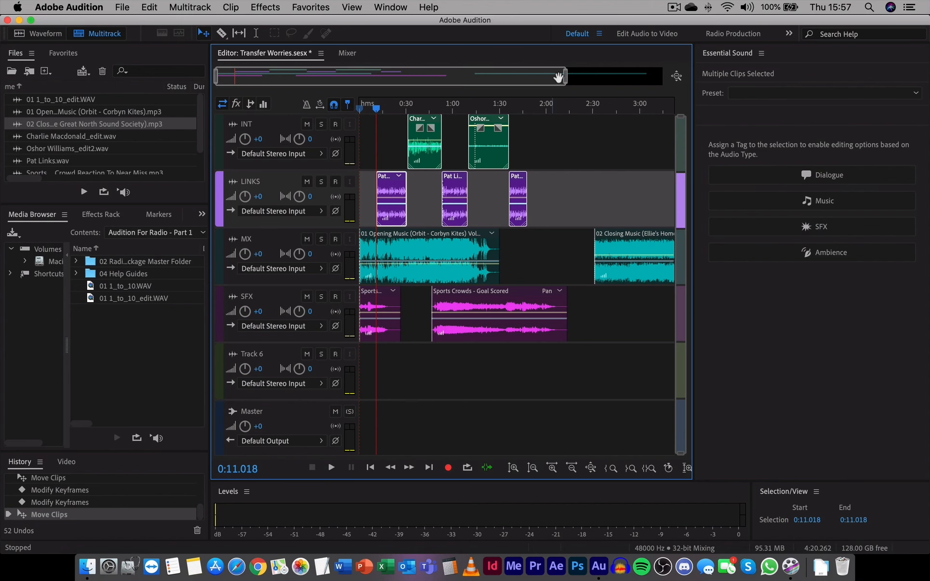
- Play the mix from about 0:07.8 to 0:14.7 to check how the first link enters over the music
drag(566, 86, 302, 87)
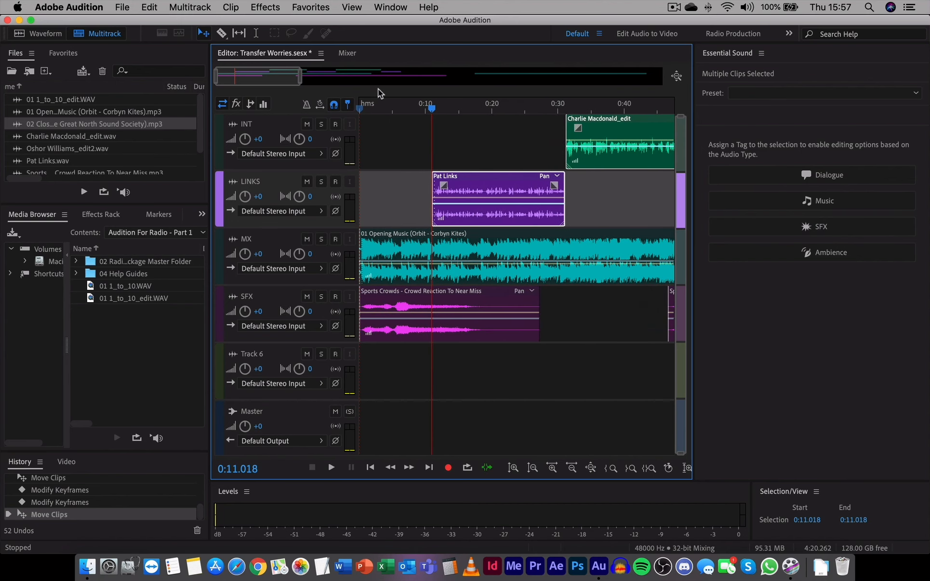
click(411, 106)
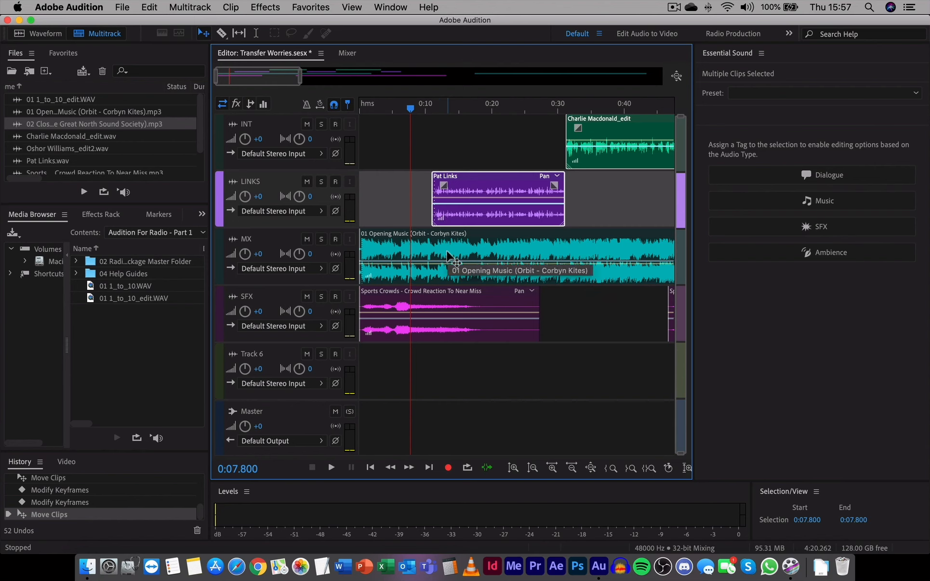
key(space)
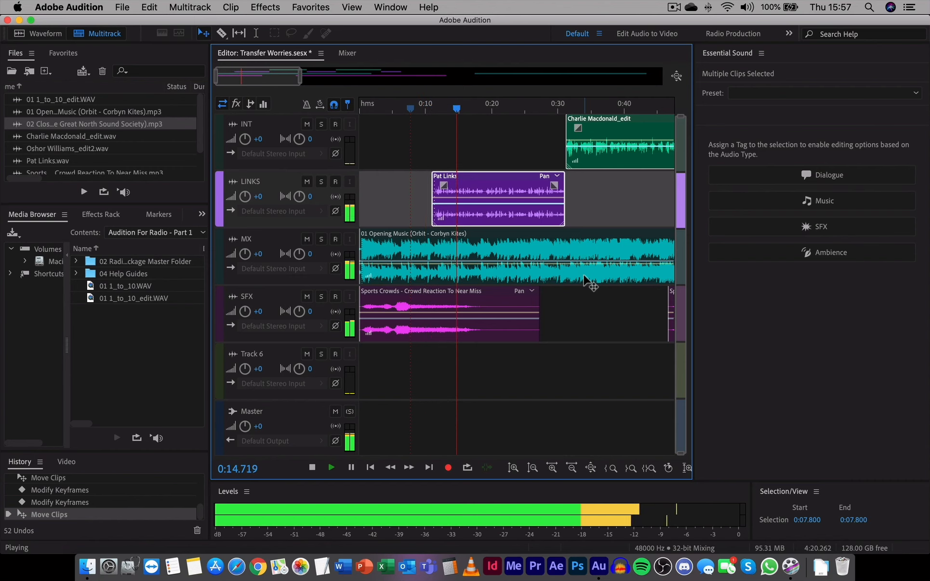
key(space)
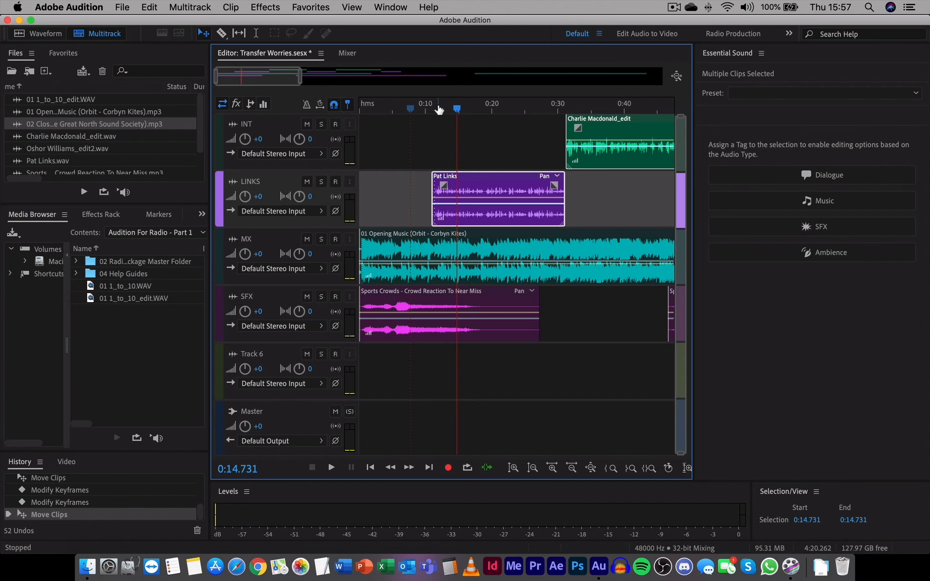
- Enlarge the MX track and add volume keyframes to the opening music at 0:11.018 and about 0:10
drag(439, 110, 433, 113)
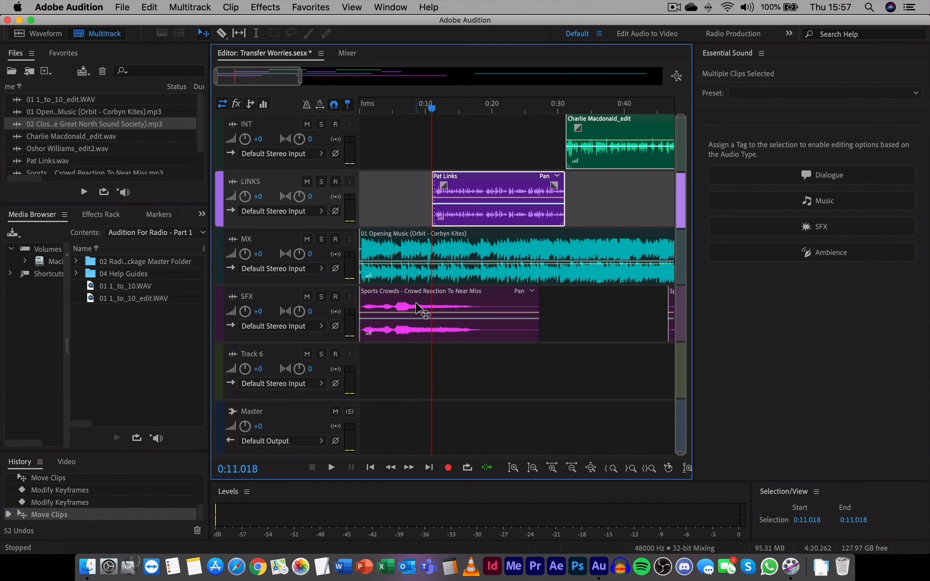
click(402, 249)
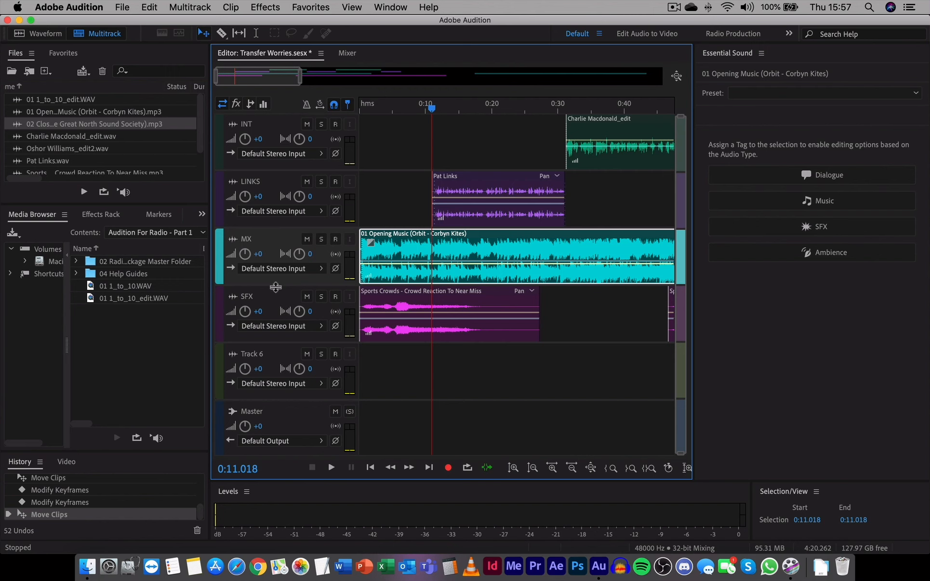
drag(275, 287, 260, 410)
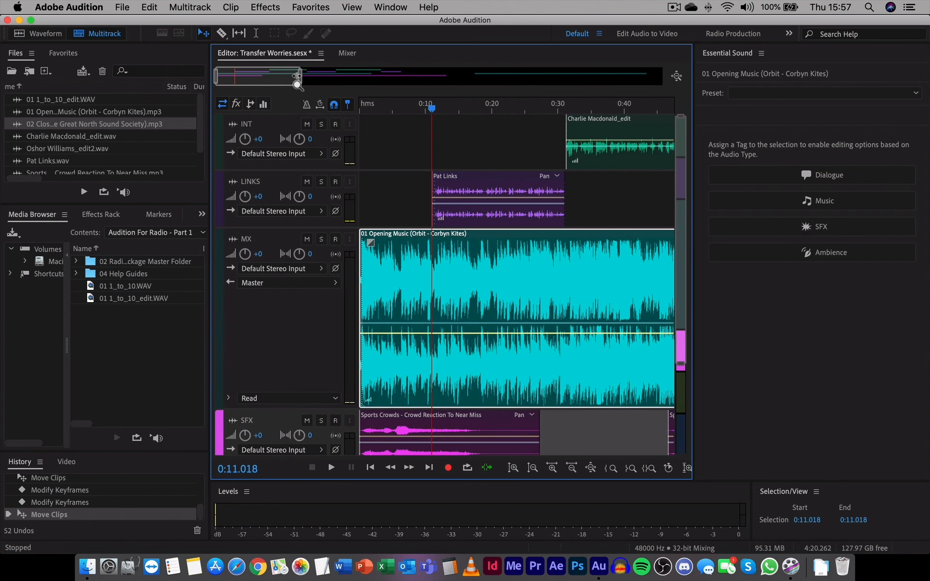
drag(301, 77, 234, 81)
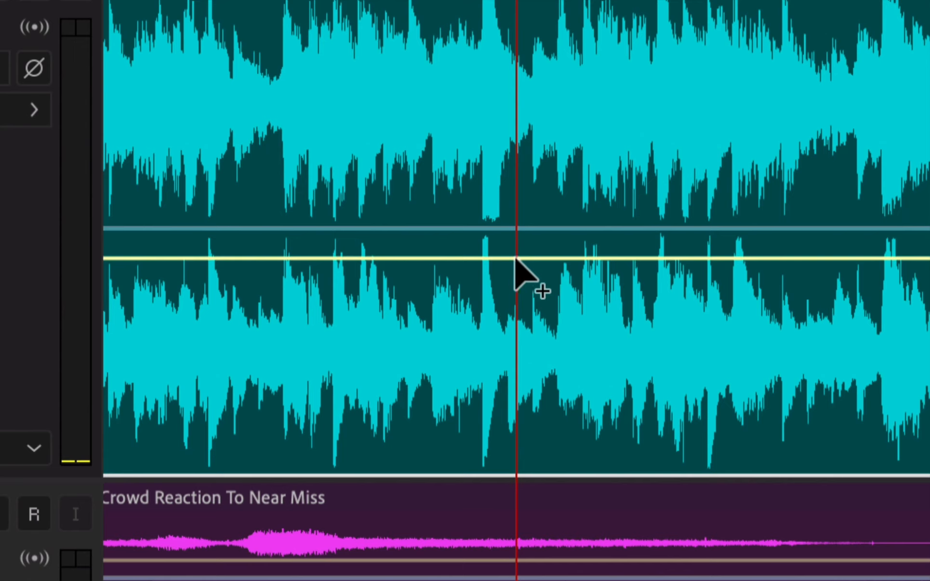
ctrl+click(514, 258)
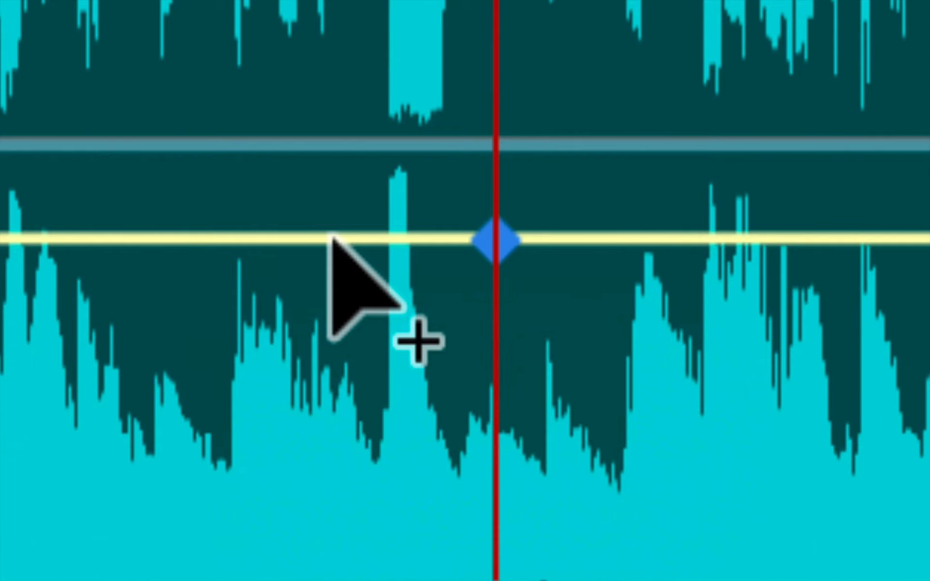
click(329, 236)
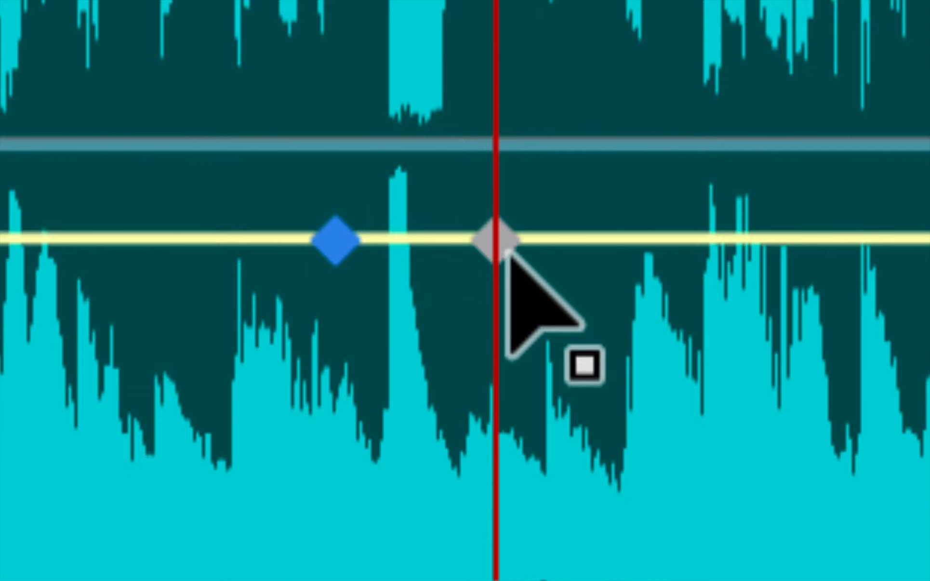
- Lower the opening music's 0:11 volume keyframe and audition the dip from about 0:09 with MX soloed
click(496, 237)
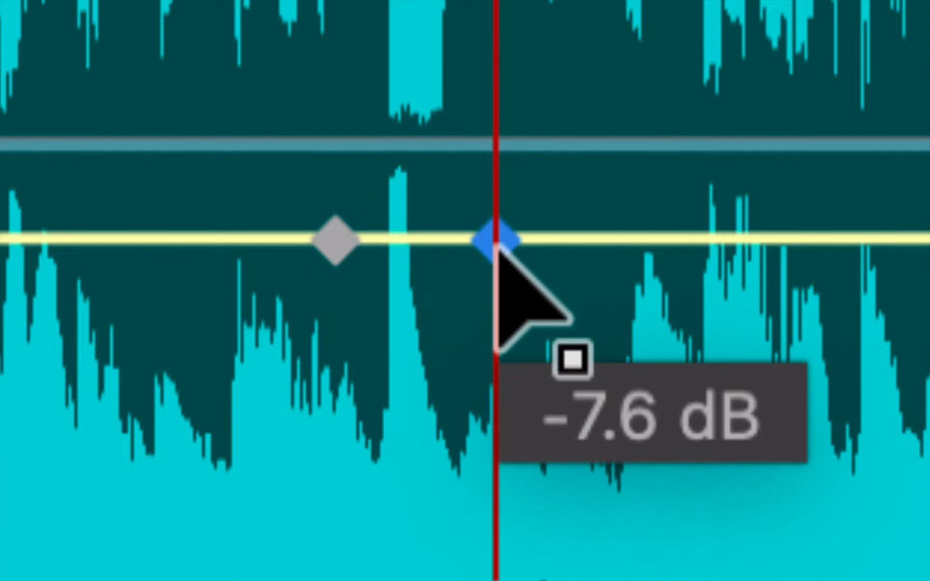
drag(497, 237, 489, 412)
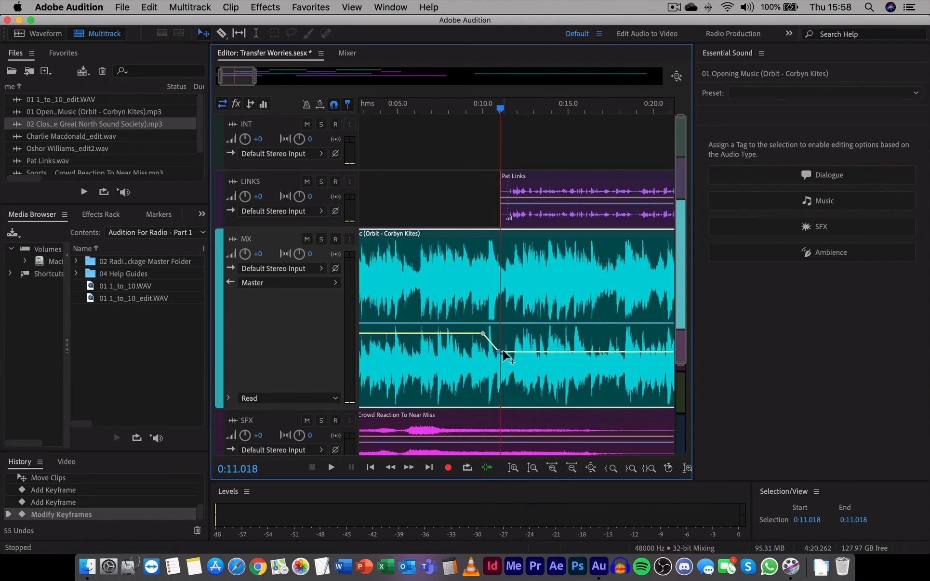
click(321, 239)
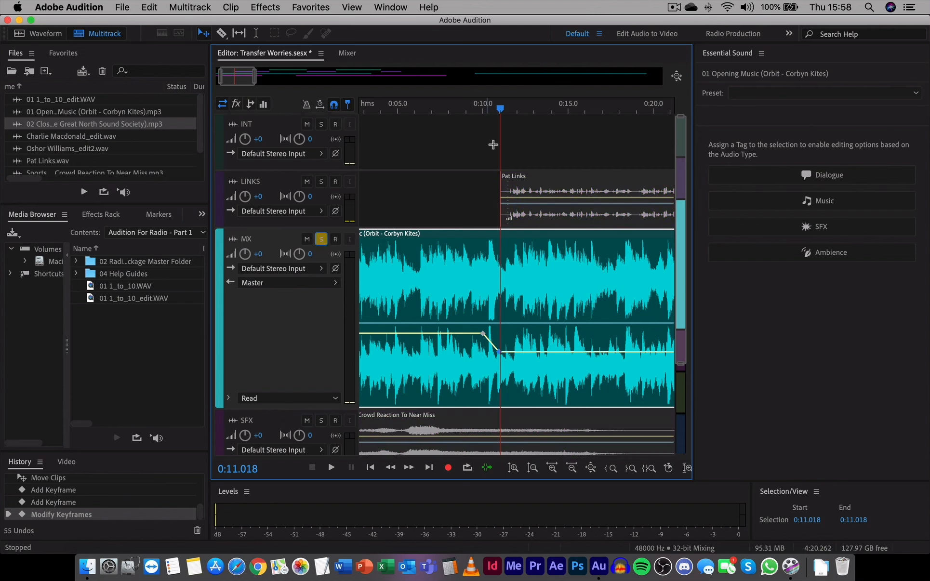
click(470, 108)
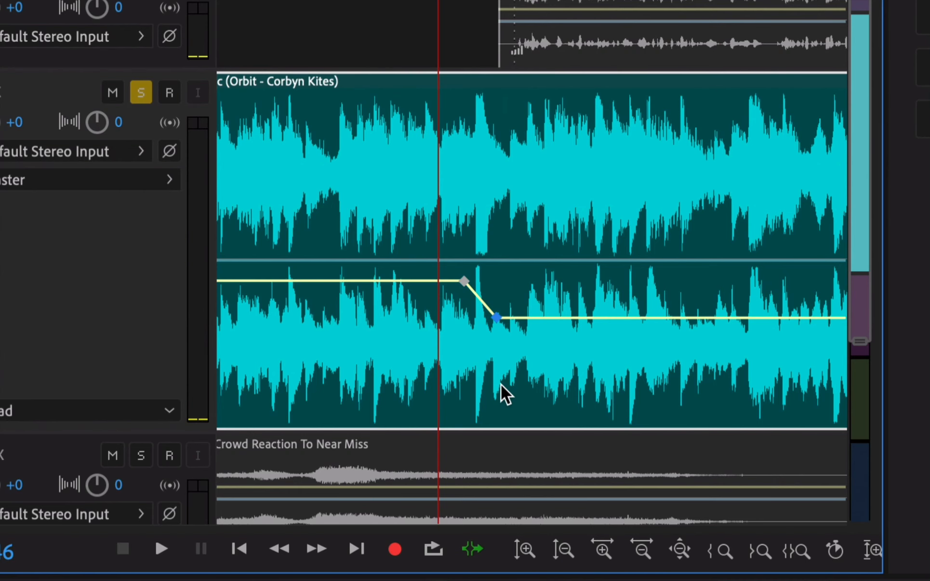
key(space)
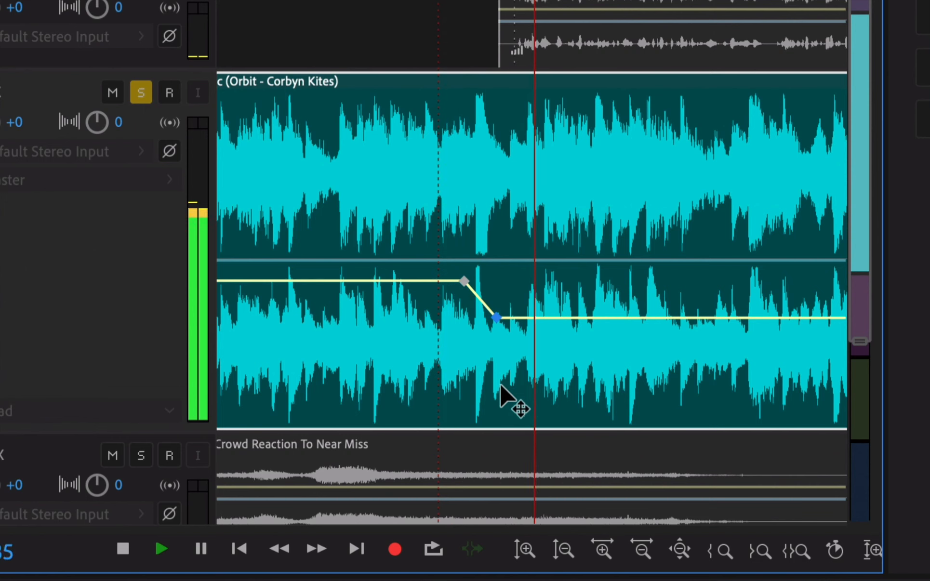
key(space)
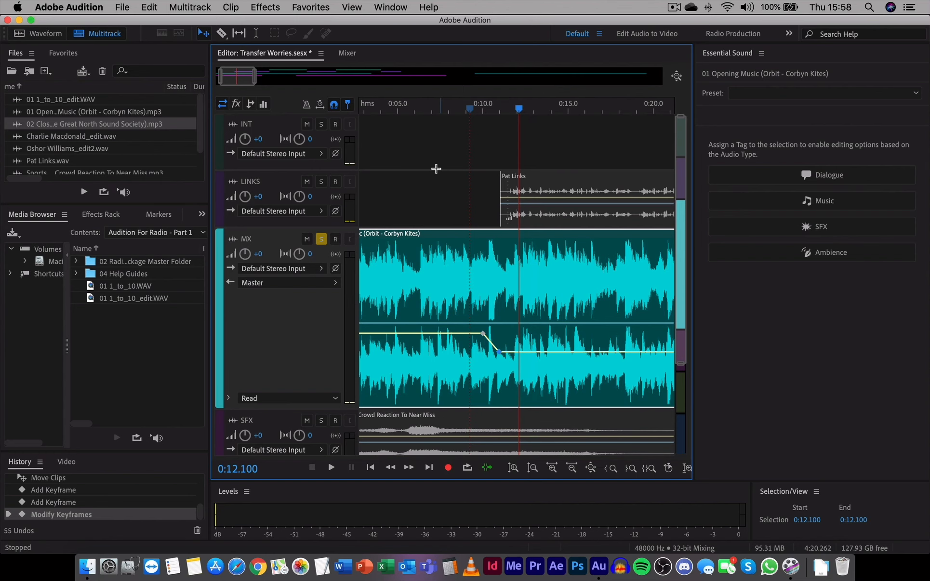
- Lower the opening music's 0:11 keyframe further and play the soloed MX track from about 0:06 to 0:13
click(414, 107)
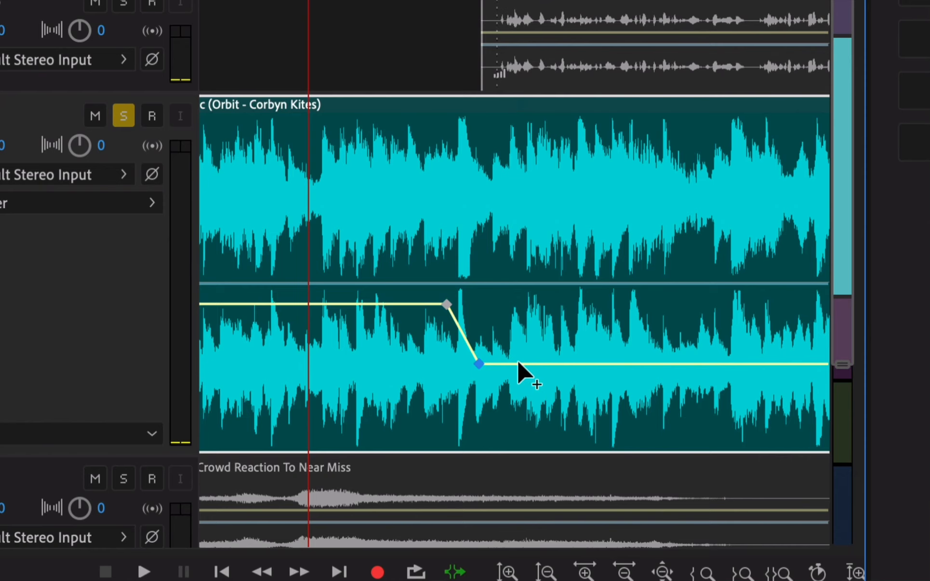
key(space)
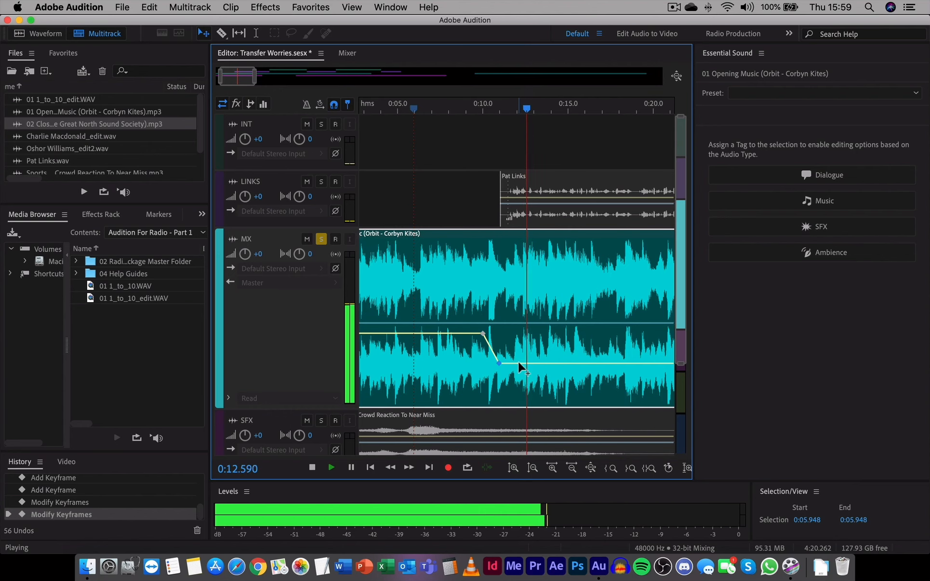
key(space)
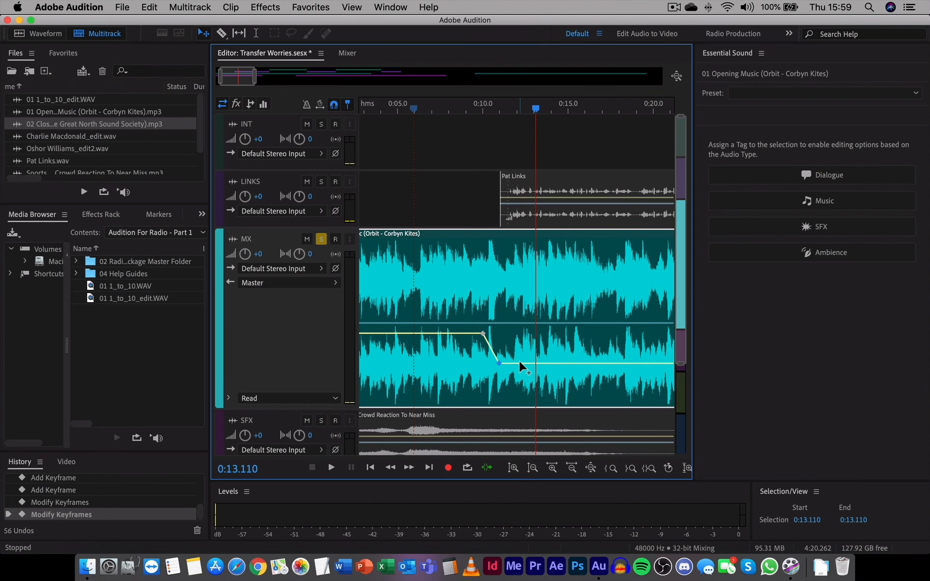
- Turn off solo on the MX track and play the full mix from about 0:09 to 0:13.5
click(321, 239)
click(465, 109)
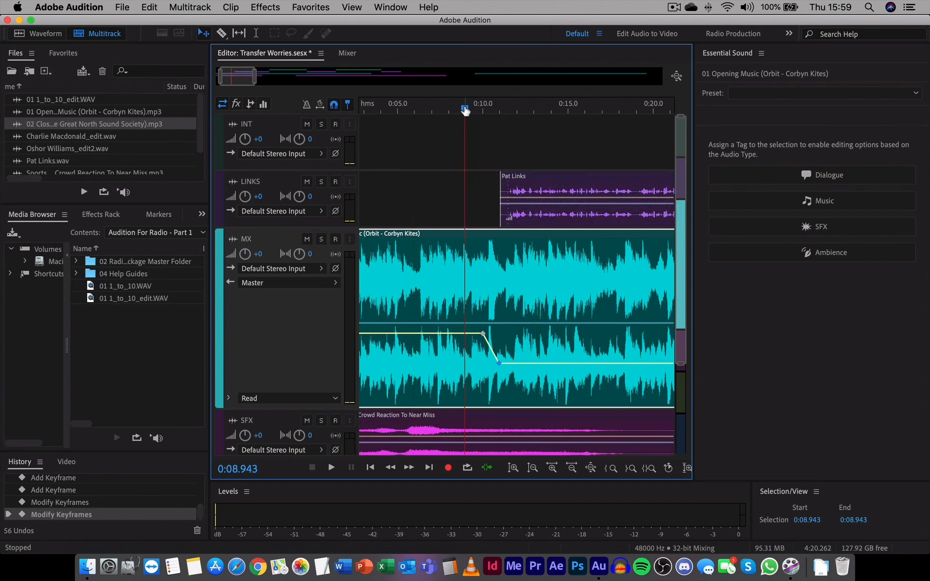
key(space)
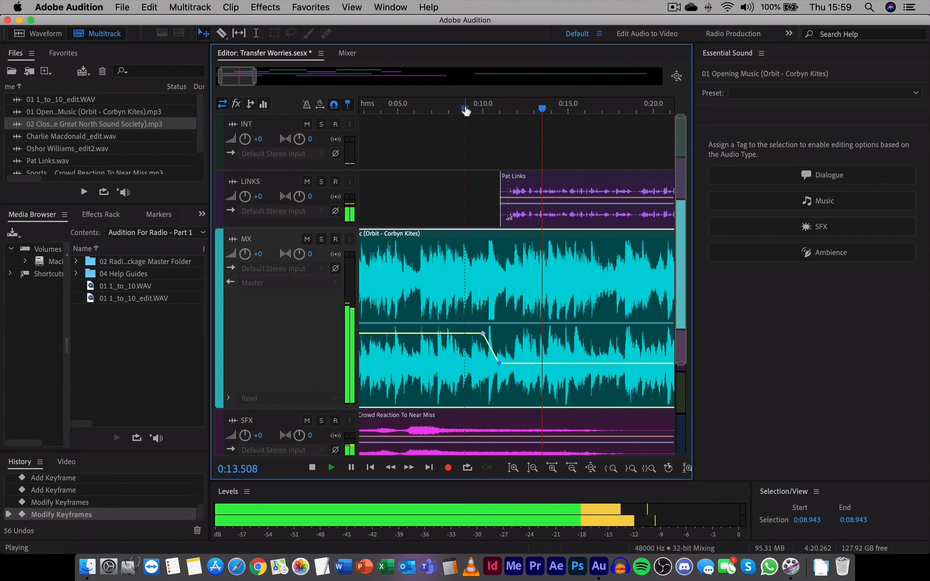
key(space)
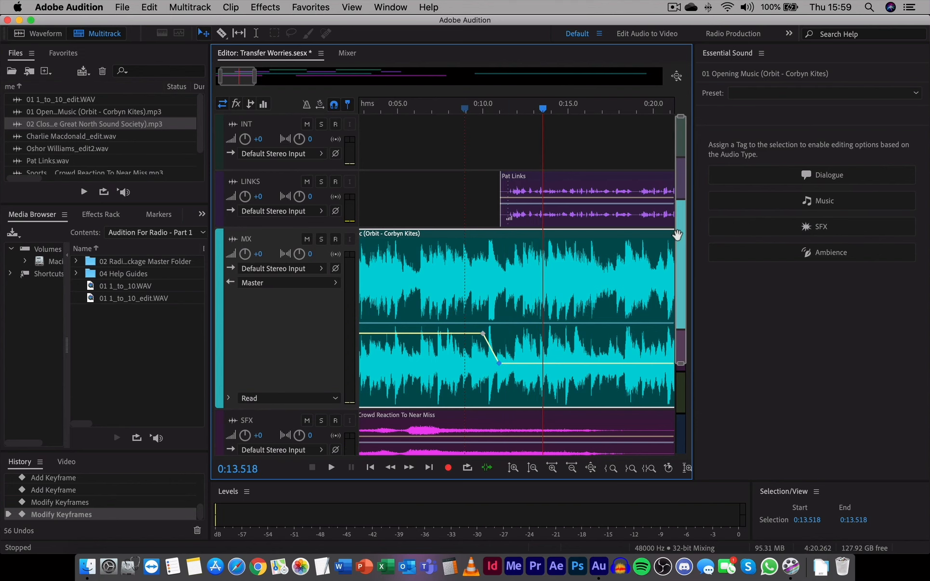
- Enlarge the SFX track so the crowd reaction clip's volume envelope can be edited precisely
drag(681, 230, 688, 301)
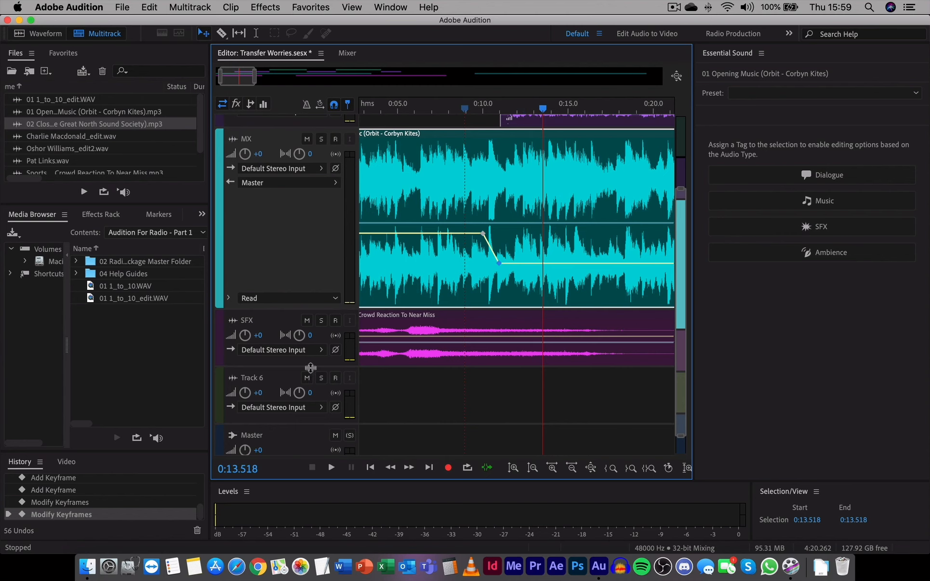
drag(311, 368, 310, 436)
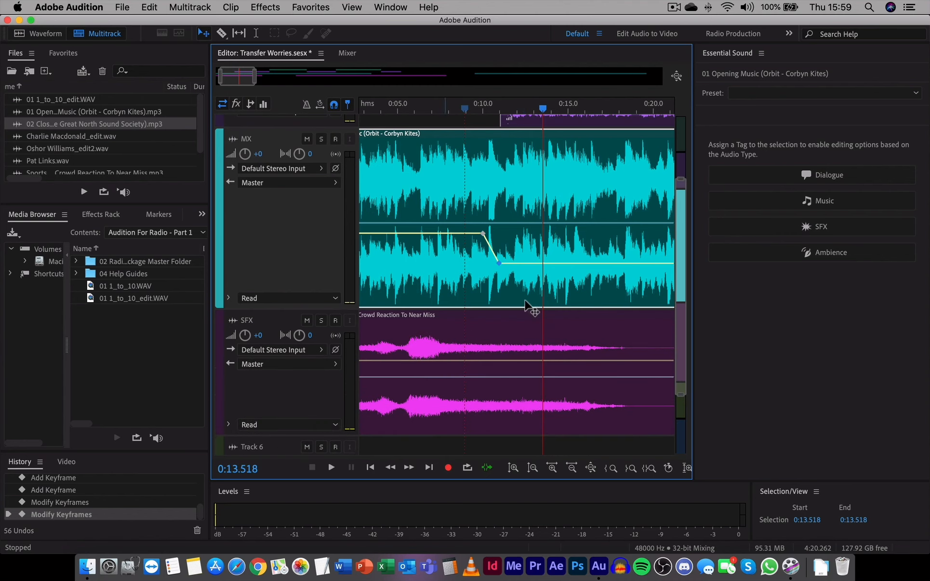
drag(681, 229, 681, 280)
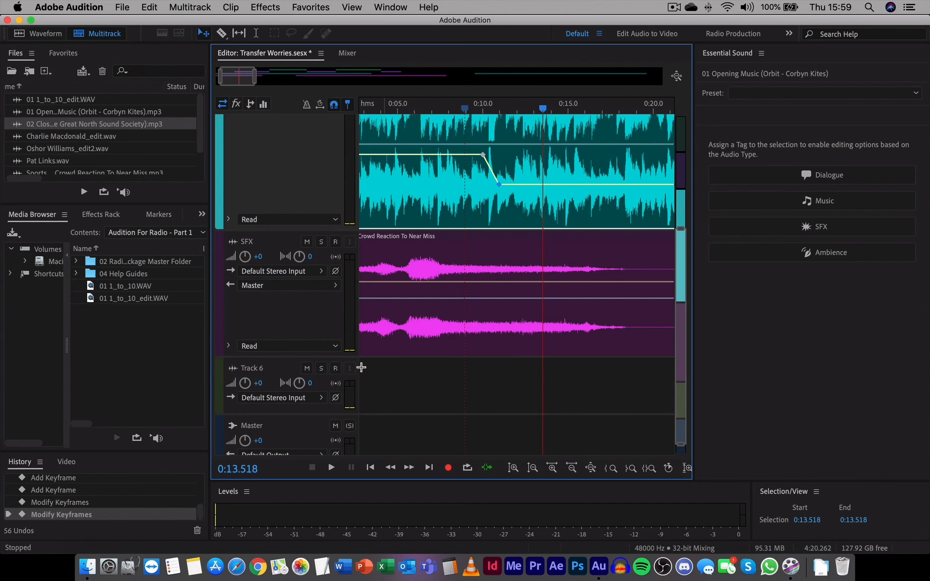
drag(323, 358, 324, 409)
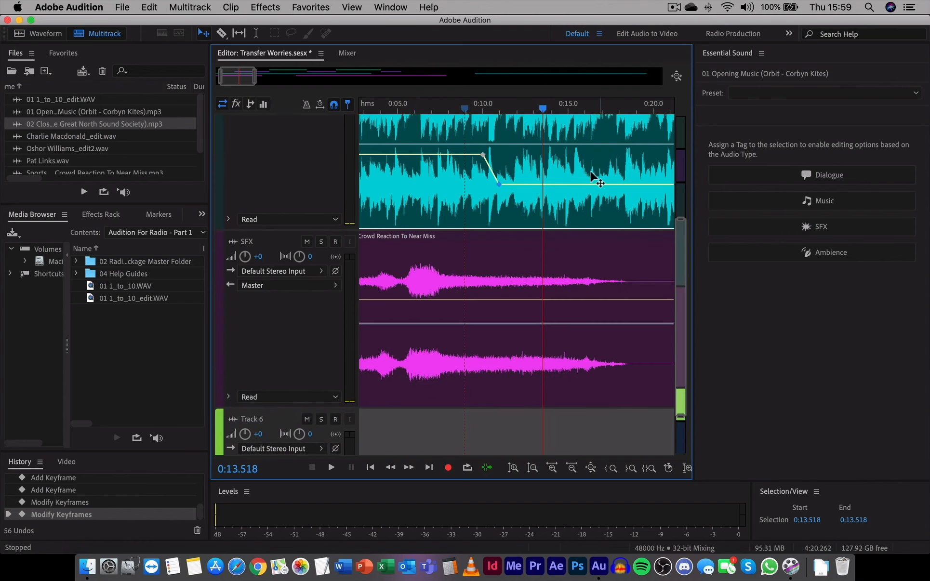
- Add volume keyframes to the Crowd Reaction To Near Miss clip at about 0:10 and 0:10.6, and lower the second one
drag(544, 111, 483, 111)
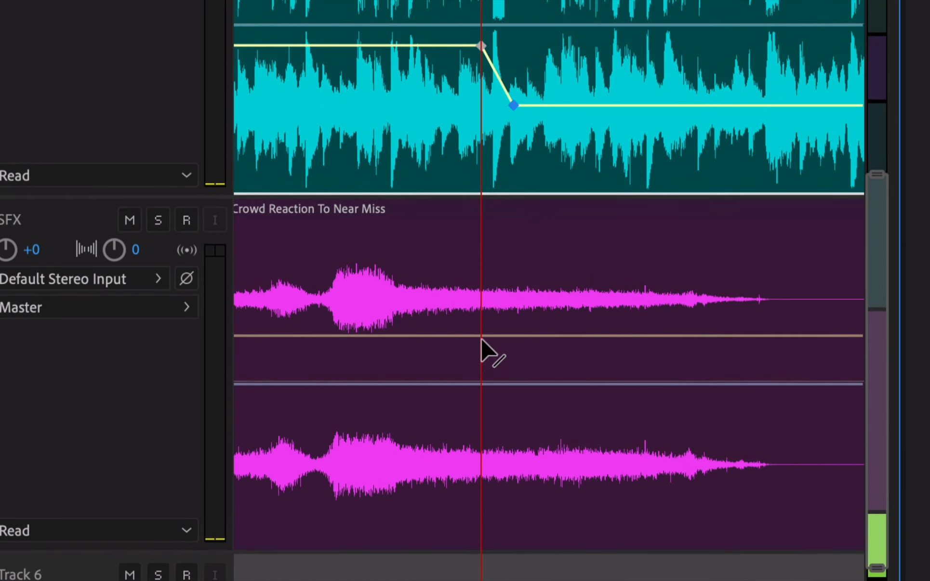
click(511, 275)
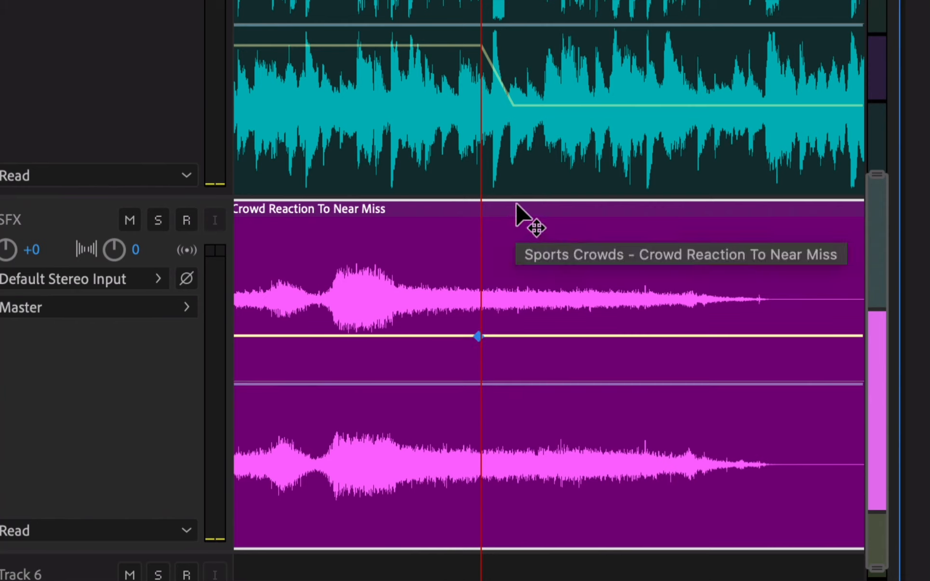
click(505, 336)
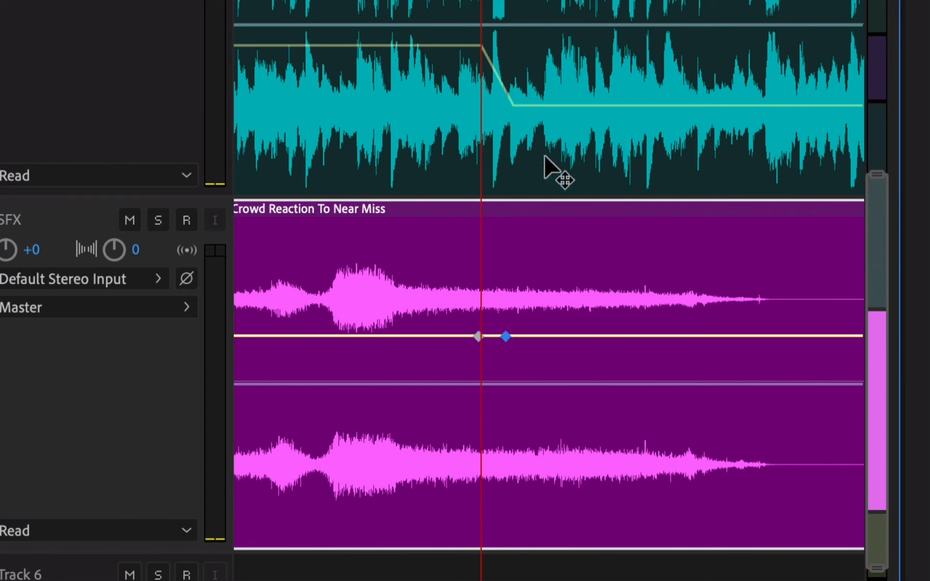
drag(505, 337, 504, 410)
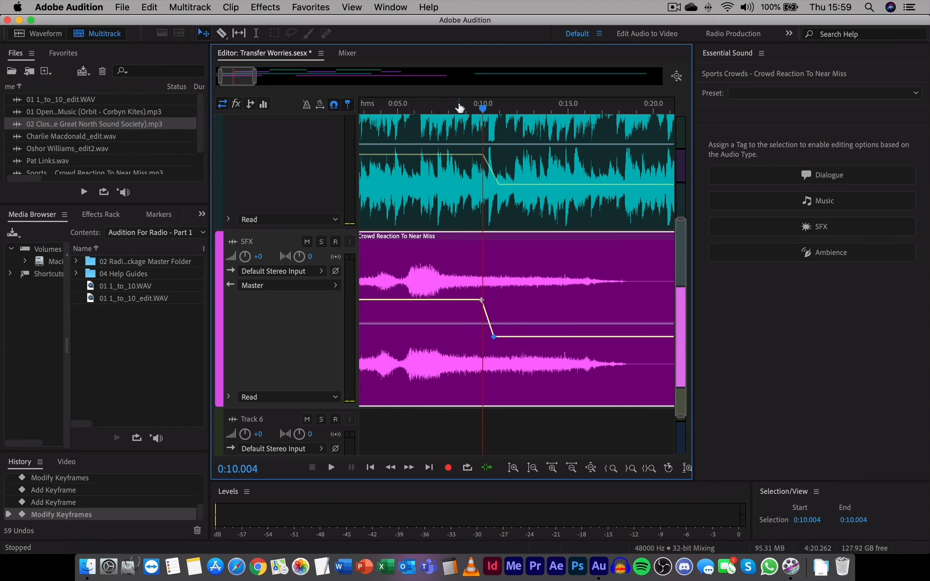
- Play the mix from about 0:08.6 to 0:12.4 to audition the crowd effect's dip
click(459, 107)
key(space)
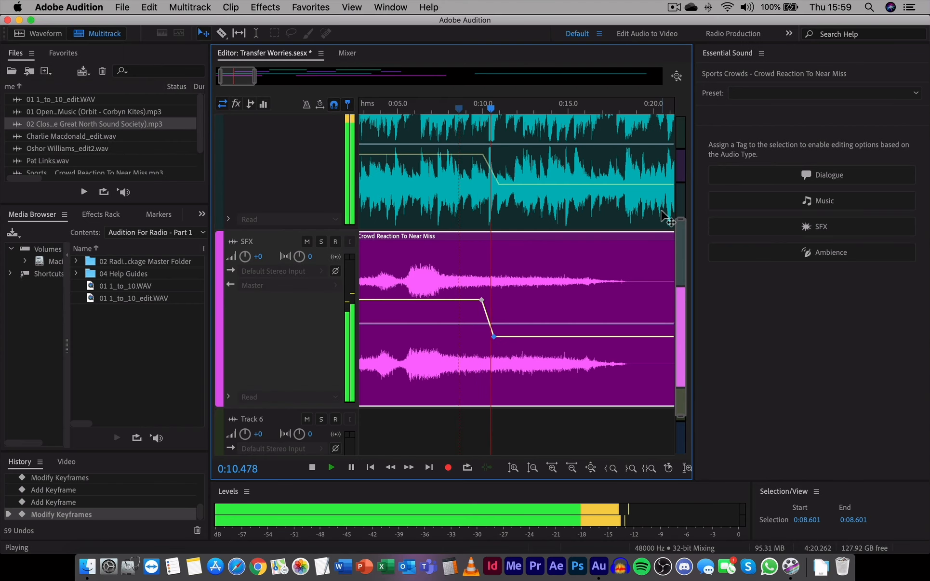
key(space)
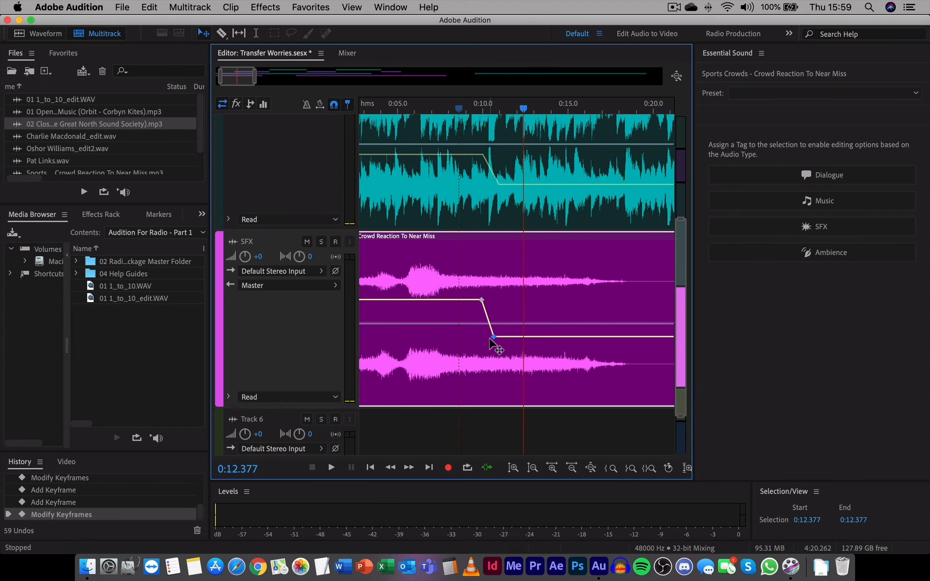
- Stretch the crowd effect's volume dip to run from about 0:09.6 to 0:12, lower its end slightly, and audition it from about 0:08
drag(494, 337, 507, 339)
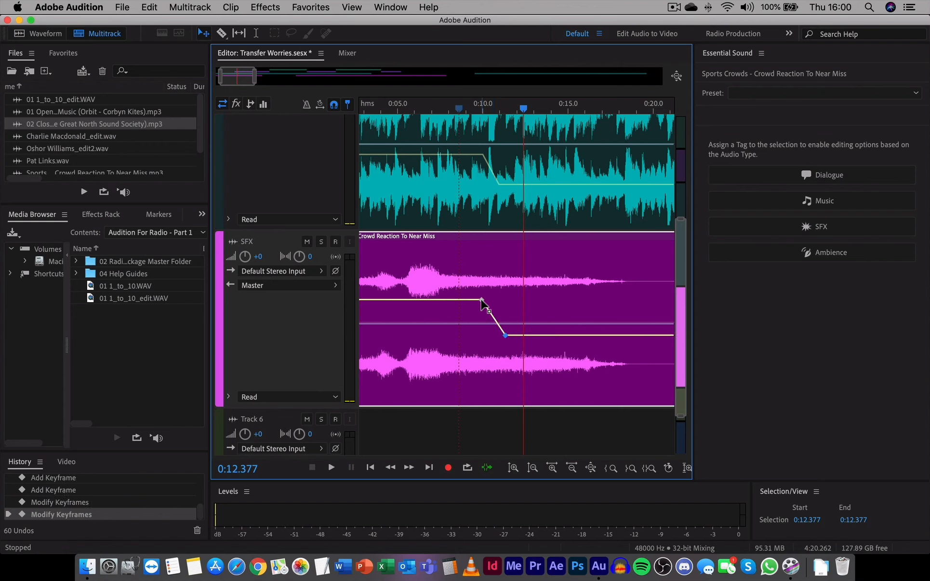
mouse_move(504, 340)
mouse_down()
mouse_move(480, 338)
mouse_move(517, 344)
mouse_up()
click(449, 101)
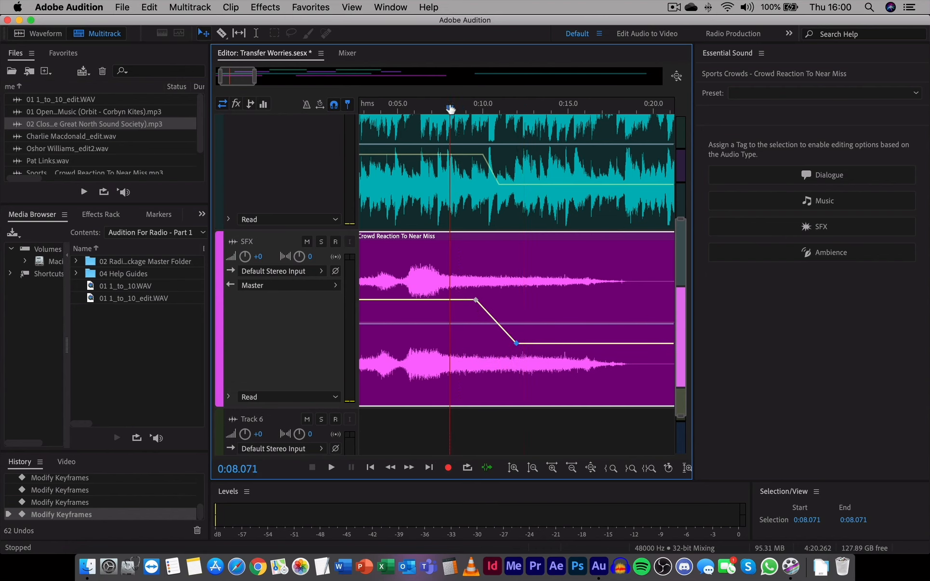
key(space)
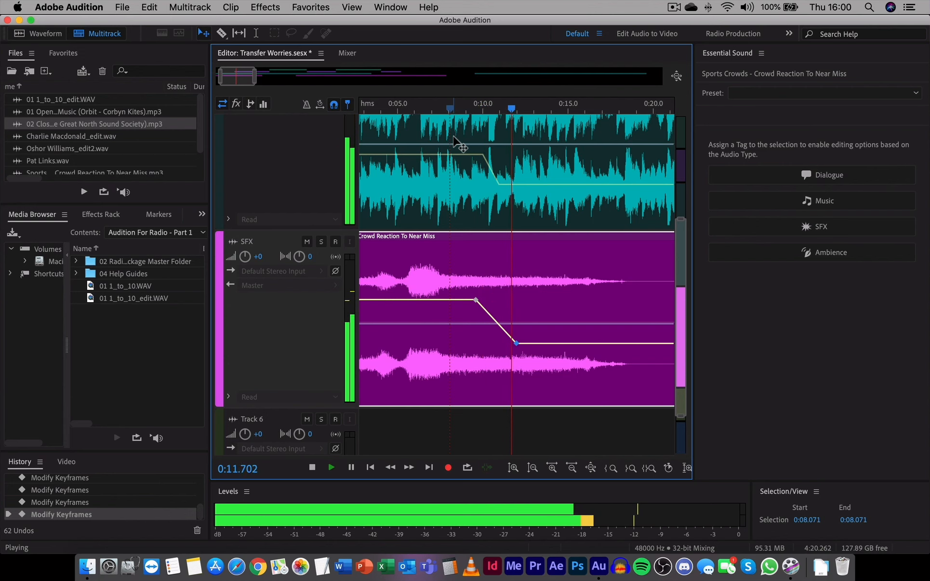
key(space)
- Move the opening music's lower volume keyframe to about 0:11.5 and audition the gentler dip from about 0:08.3
click(465, 185)
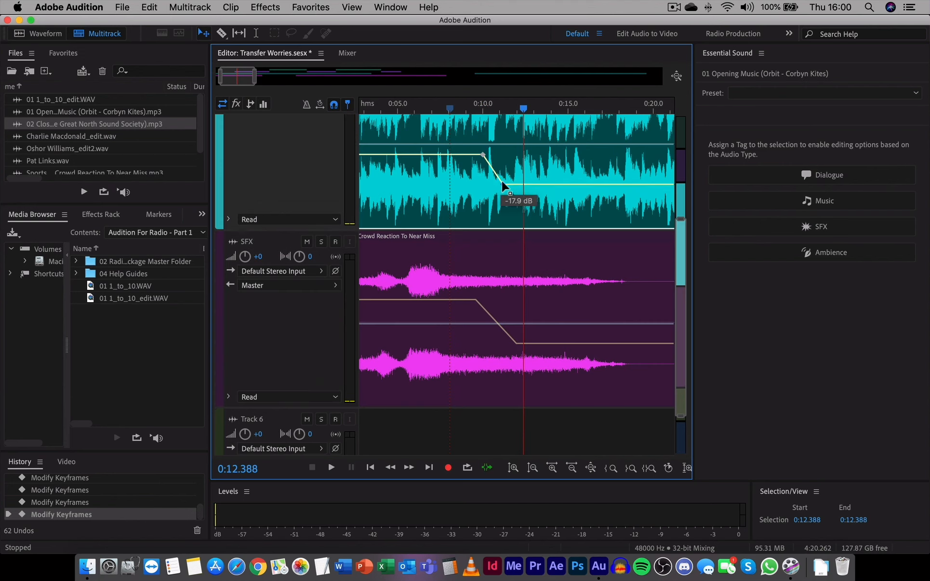
click(453, 107)
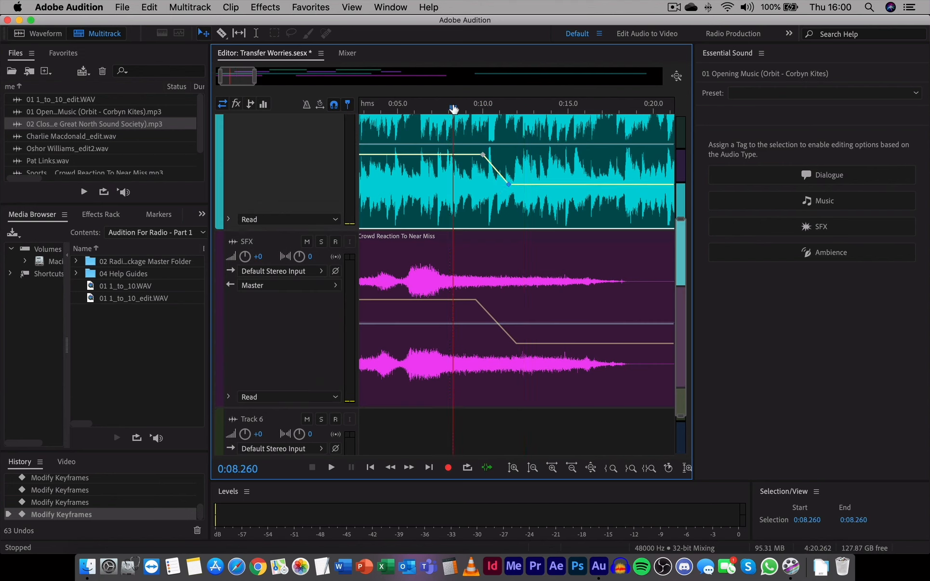
key(space)
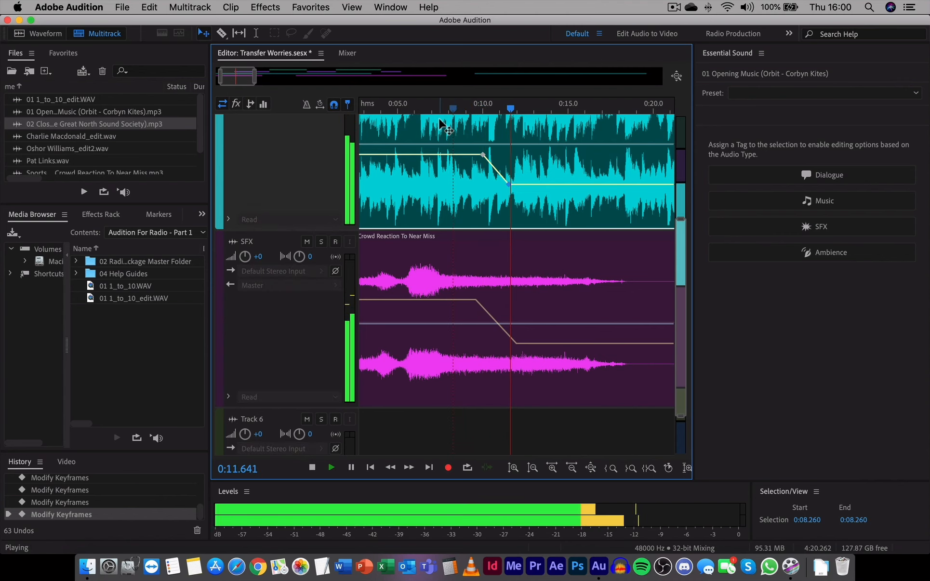
key(space)
- Fit the whole session in view and trim the opening music's end back to the end of the first LINKS clip
drag(256, 76, 347, 77)
click(677, 76)
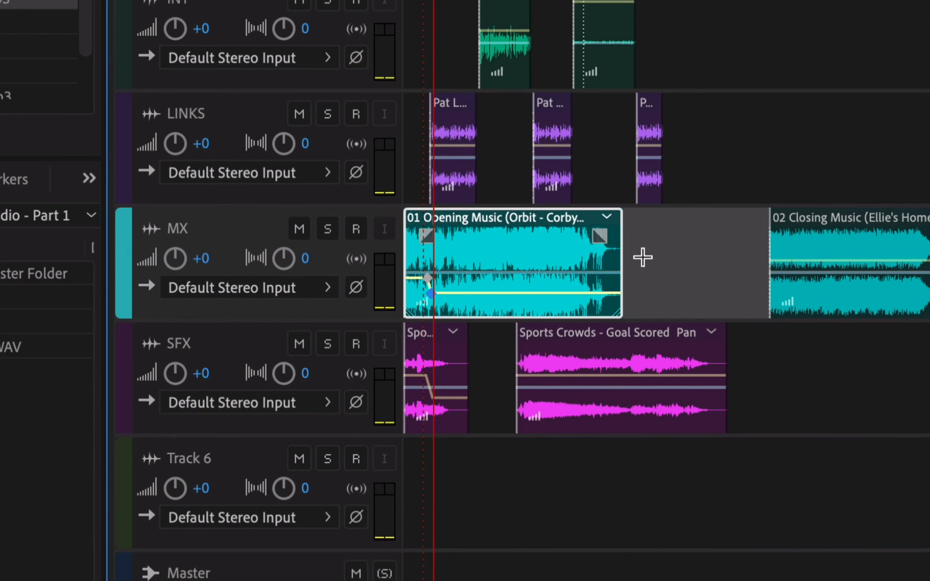
drag(619, 244, 480, 251)
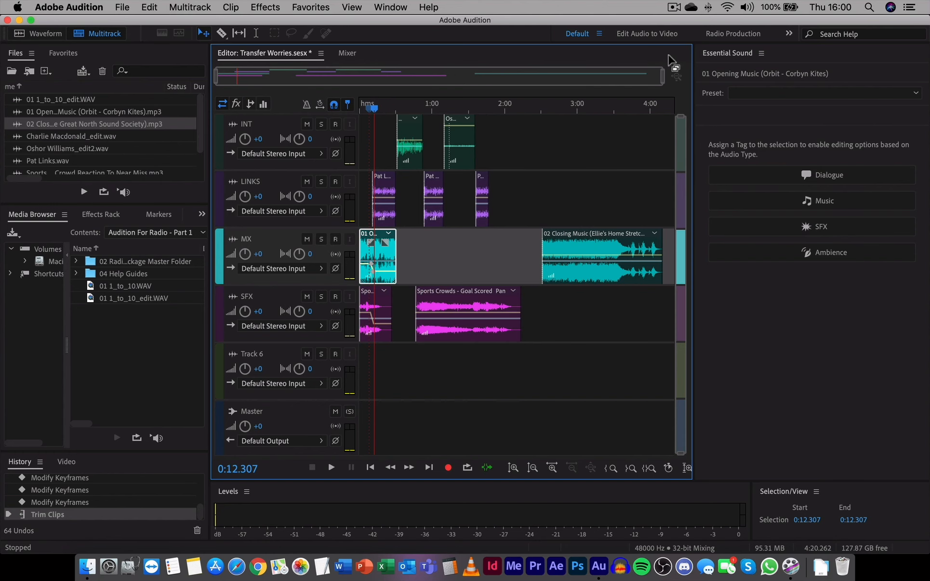
- Select the crowd effect and opening music clips in turn to examine their fade-in and fade-out handles
drag(660, 76, 277, 79)
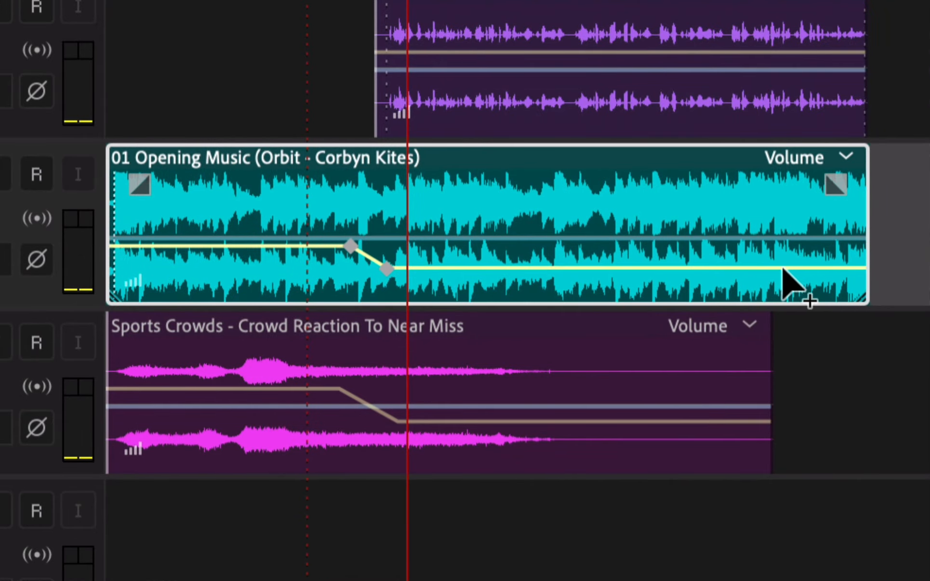
click(613, 349)
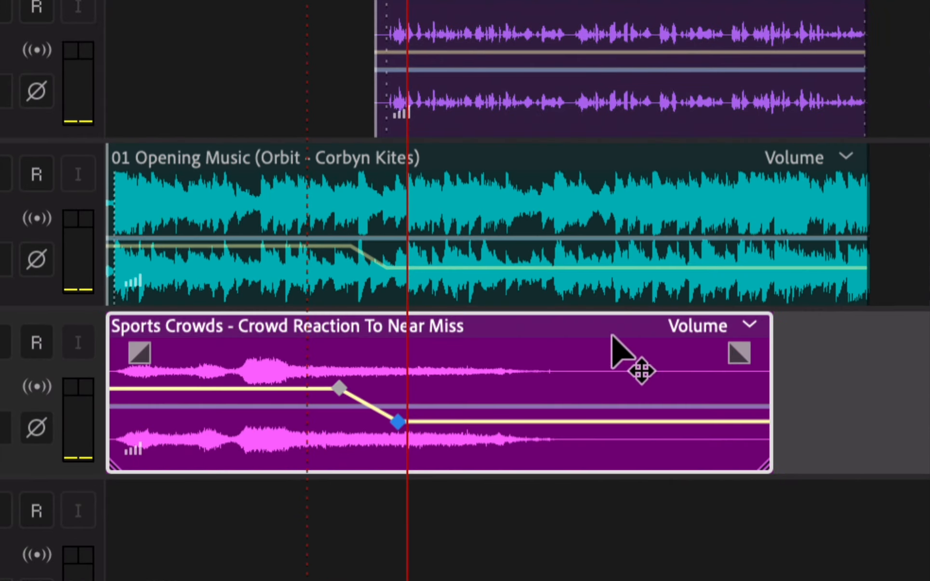
click(607, 200)
click(614, 129)
click(608, 344)
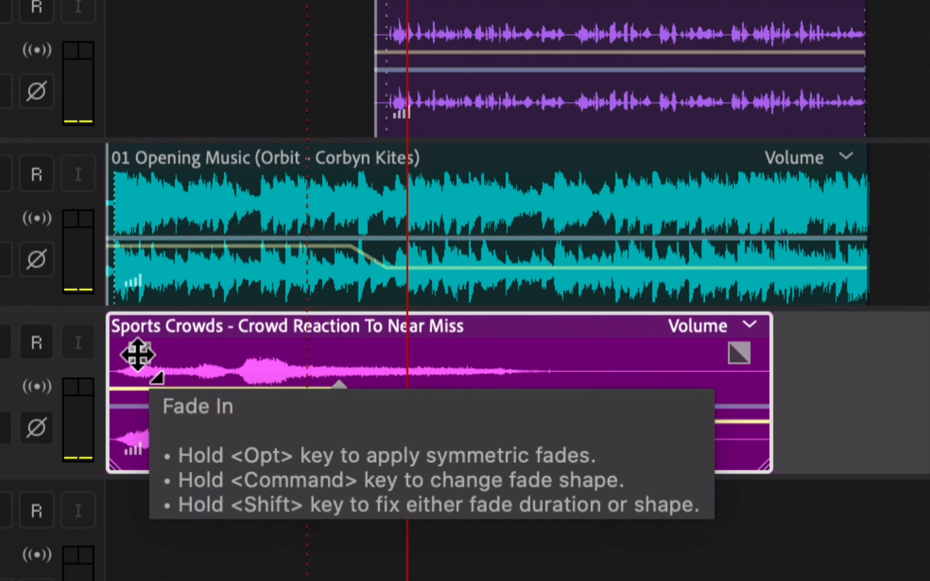
click(271, 208)
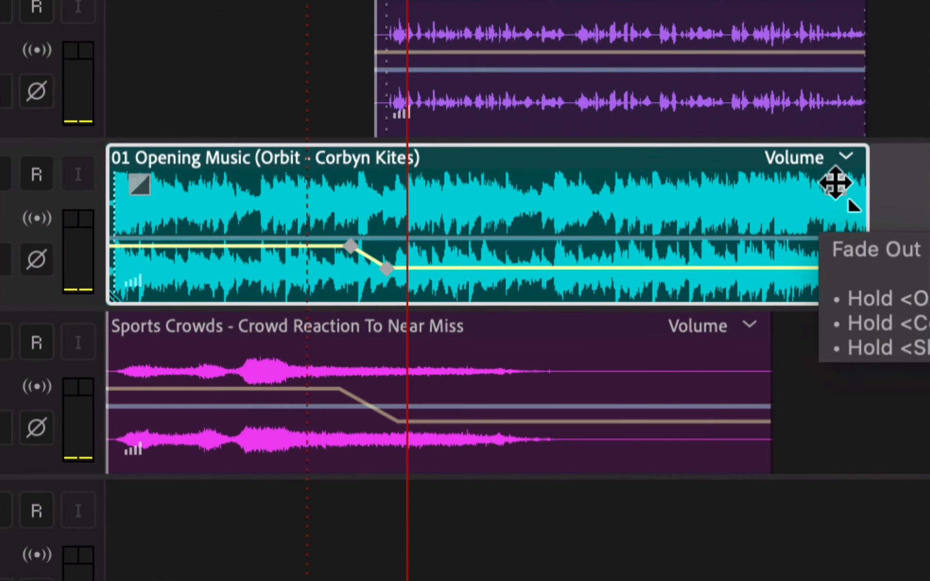
- Try a long linear fade-out and a curved fade-in on the opening music, and remove the fade-in again
drag(837, 182, 858, 187)
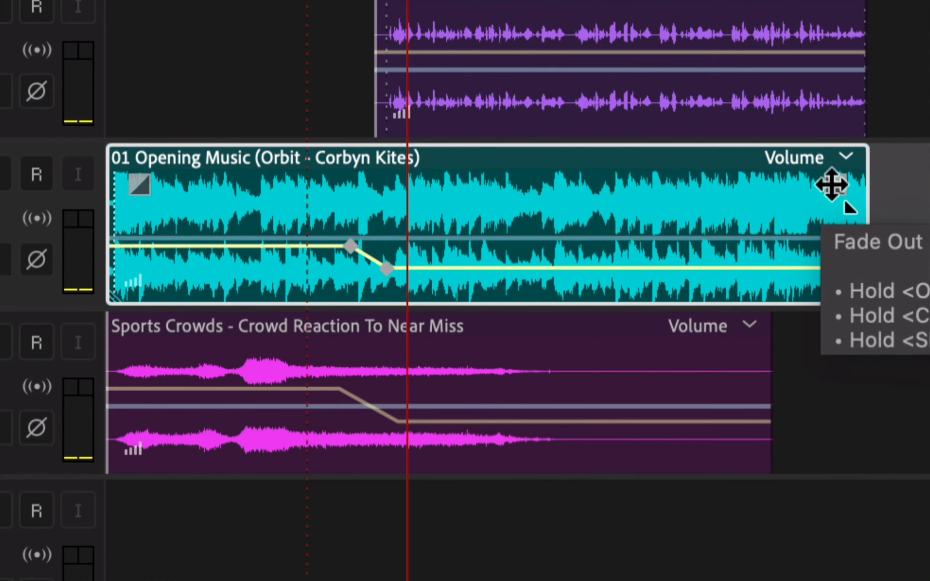
drag(834, 183, 653, 196)
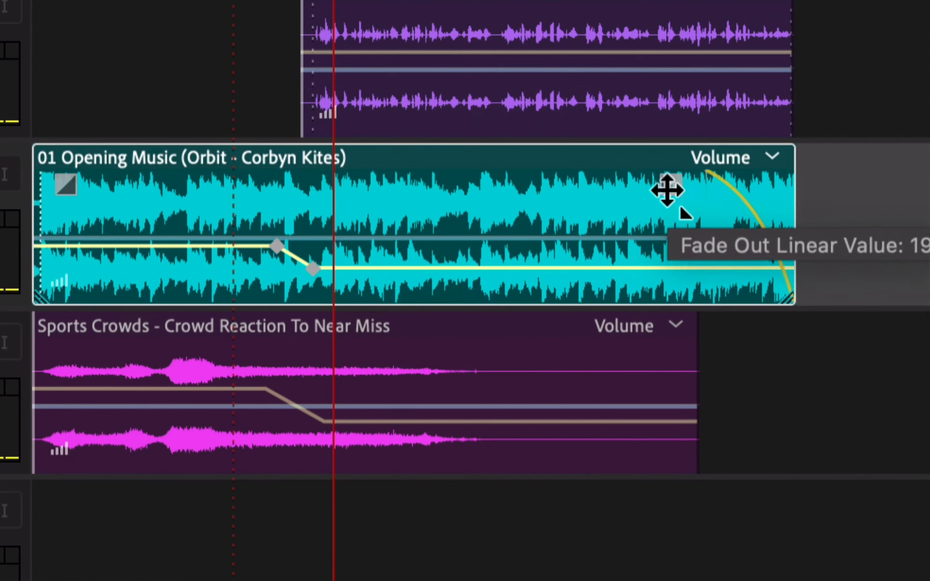
drag(578, 196, 515, 220)
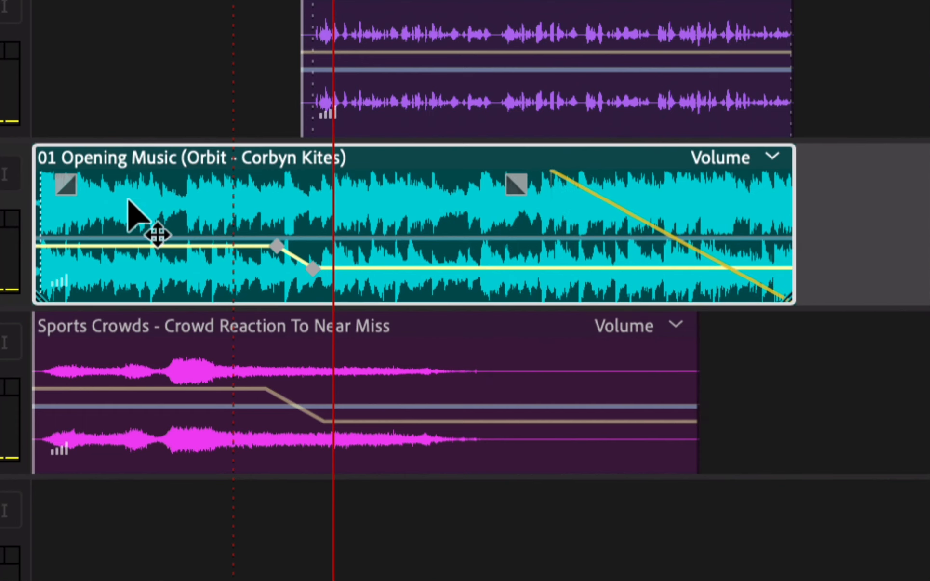
drag(67, 186, 248, 191)
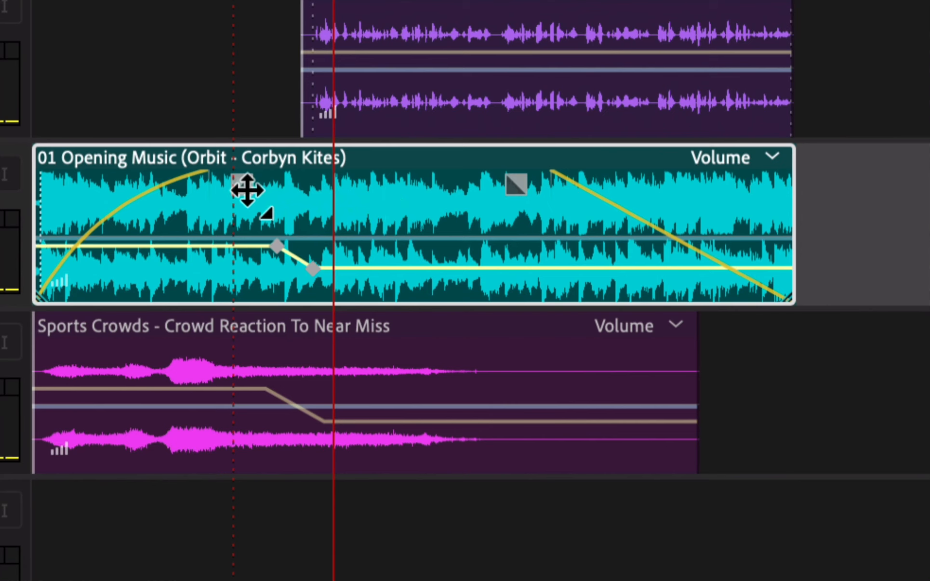
drag(244, 188, 46, 183)
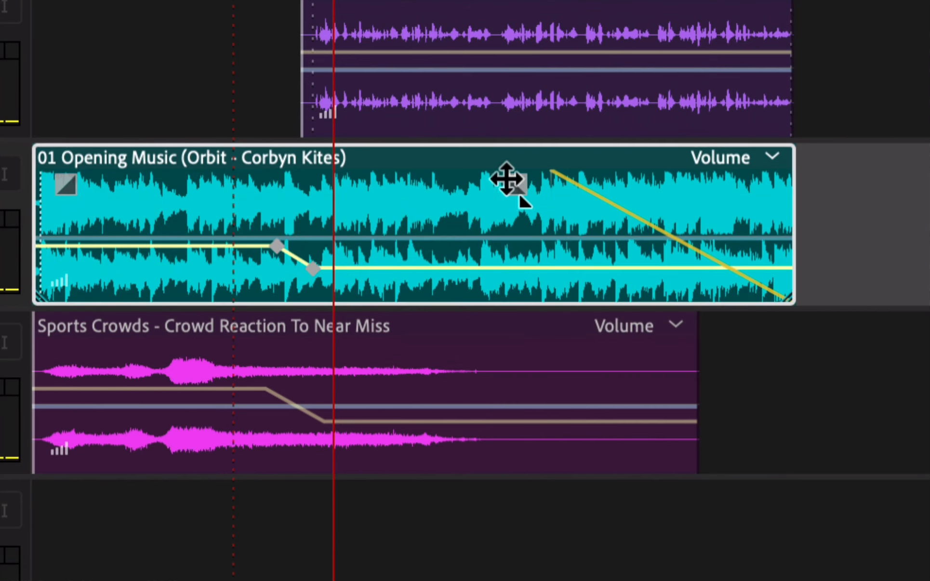
- Reshape the opening music's fade-out into a steep downward curve and trim the clip's end to about 0:19
drag(506, 181, 758, 177)
drag(772, 177, 404, 267)
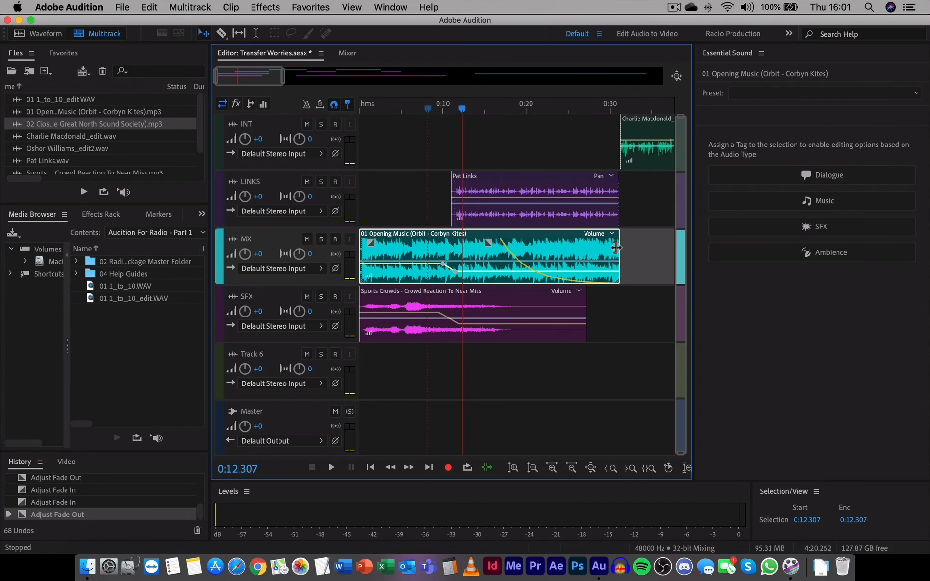
drag(616, 247, 450, 243)
- Solo the MX track, shorten the opening music's fade-out to start at about 0:13.5, and play it through to the clip's end
click(321, 240)
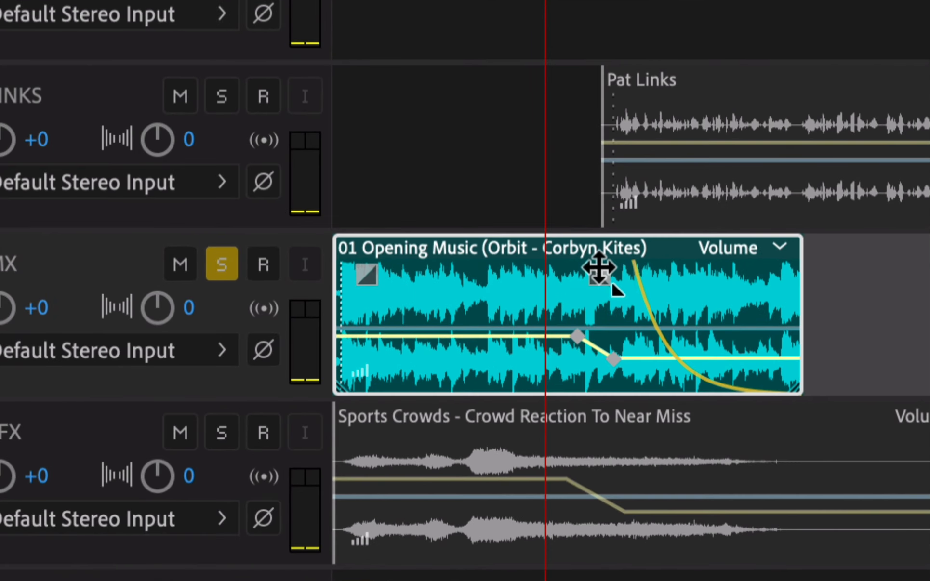
drag(599, 268, 628, 241)
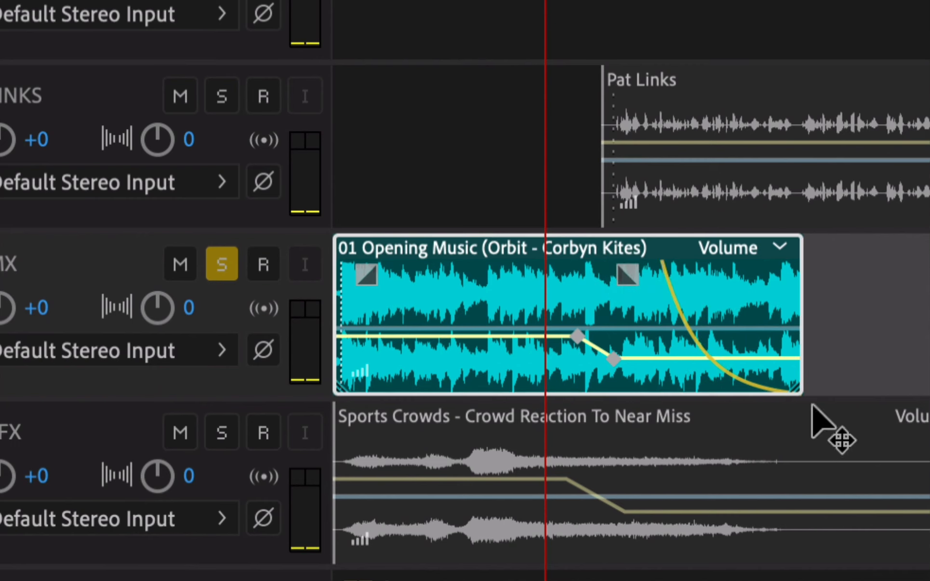
key(space)
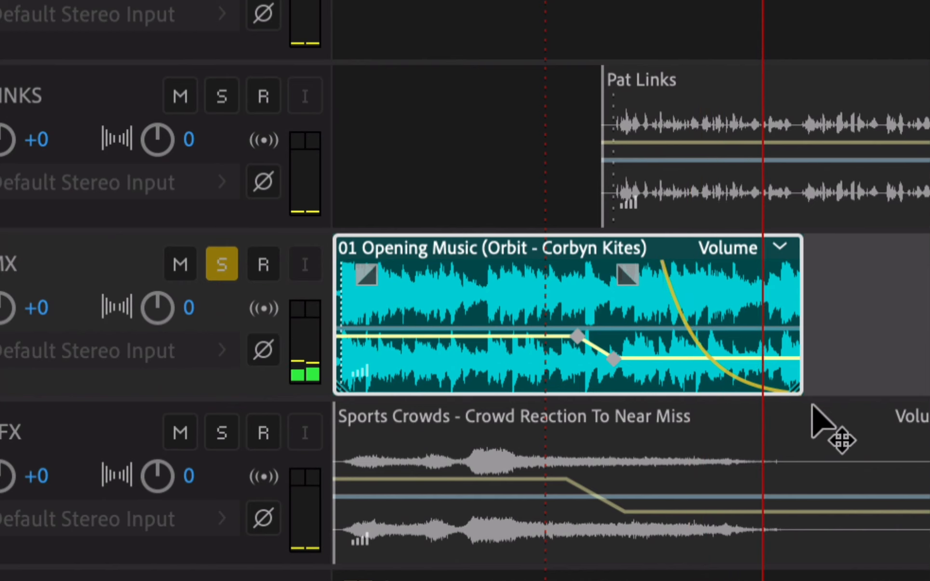
key(space)
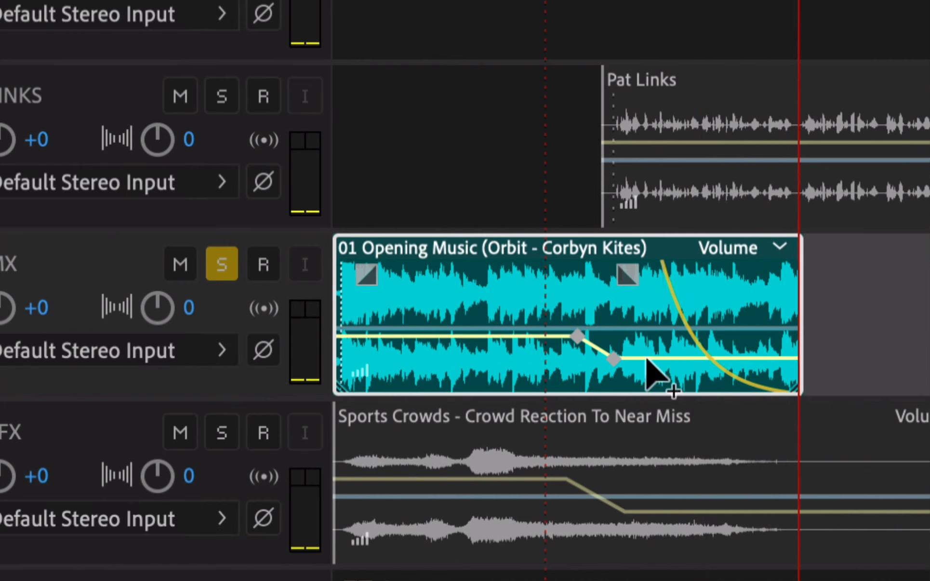
- Turn off solo on the MX track and play the full mix from about 0:08.3 to 0:18.4
click(222, 265)
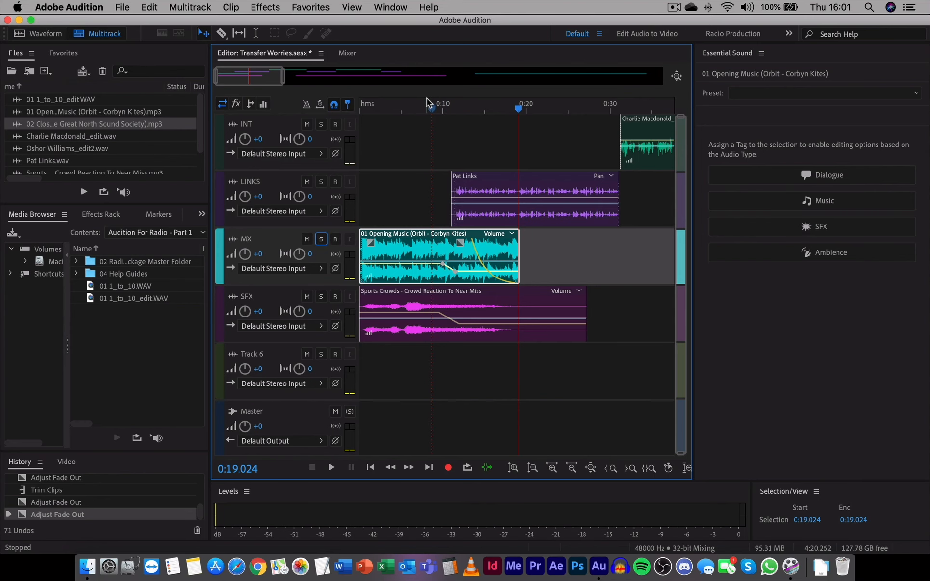
key(space)
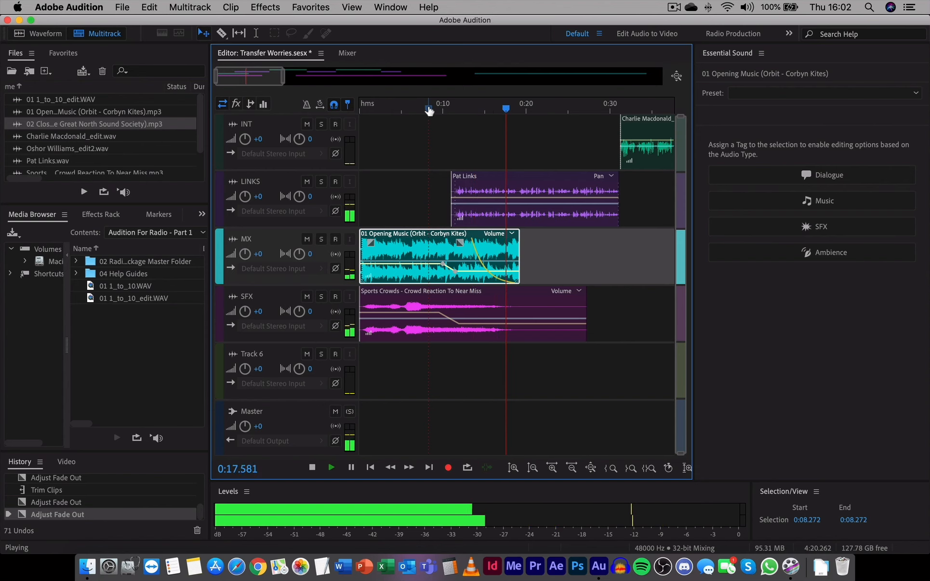
key(space)
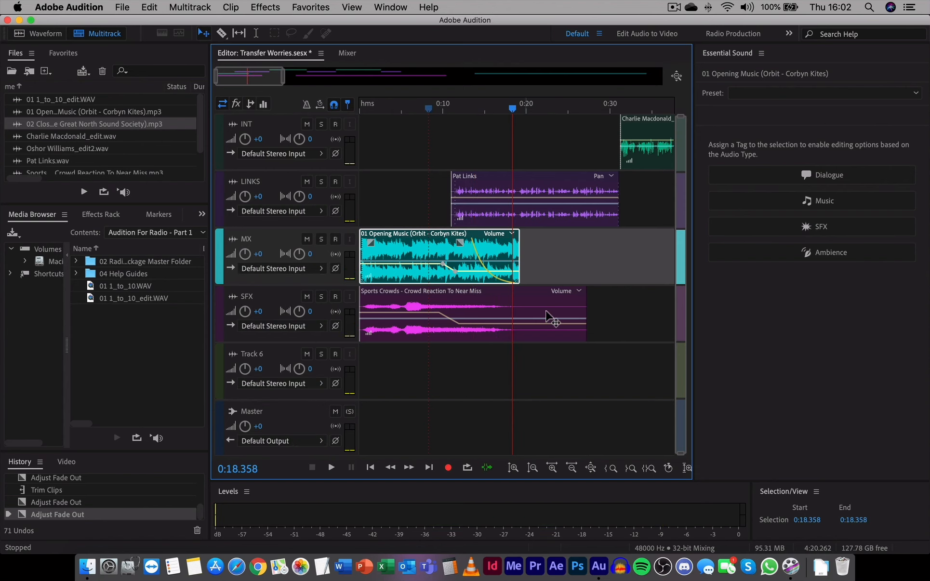
- Trim the near-miss crowd effect to end at about 0:19 with a curved fade-out, and play the mix from about 0:10.2 to 0:18
mouse_move(585, 311)
mouse_down()
mouse_move(519, 311)
mouse_move(463, 320)
mouse_move(462, 332)
mouse_up()
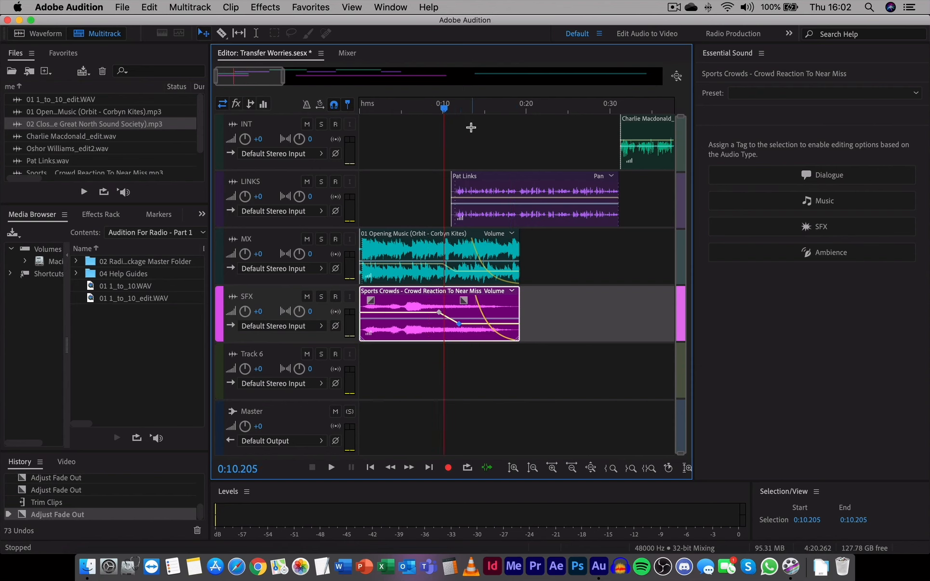
key(space)
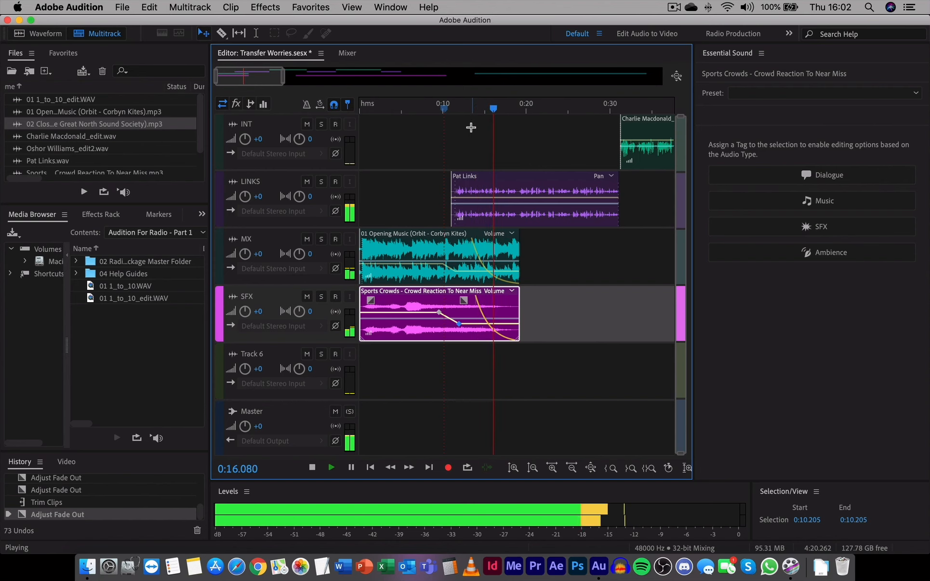
key(space)
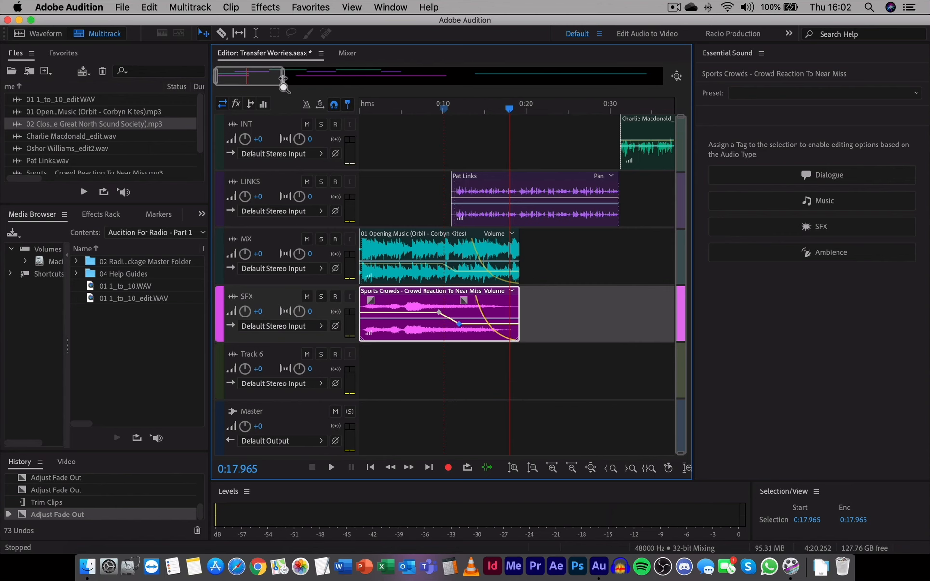
- Move the closing music clip on the MX track to start at about 1:40, beneath the last voice link
drag(284, 79, 410, 77)
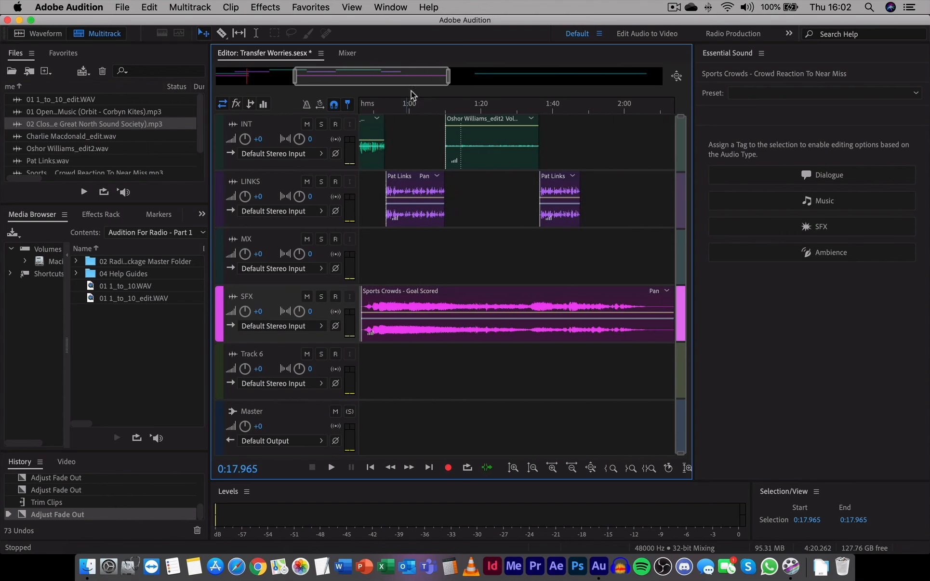
click(559, 182)
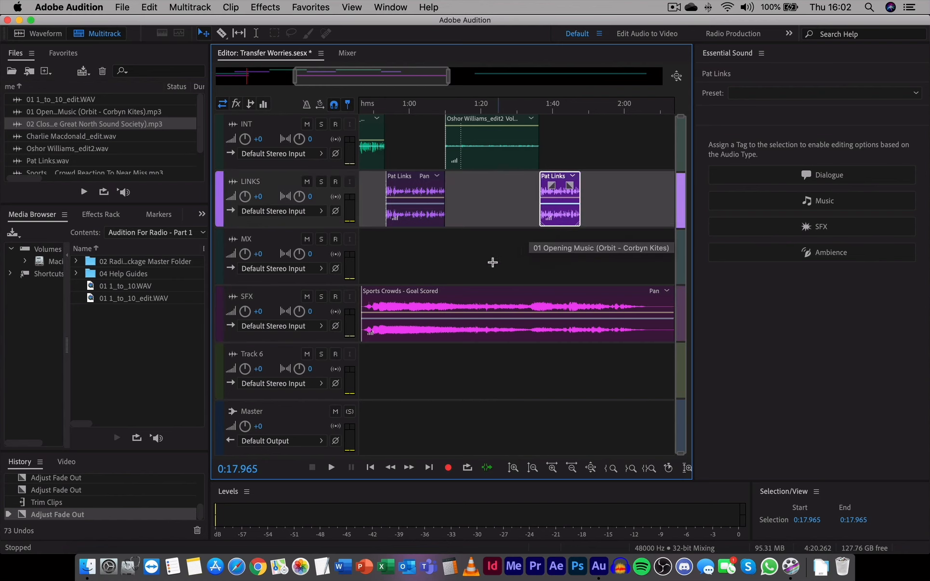
click(466, 295)
drag(368, 79, 427, 80)
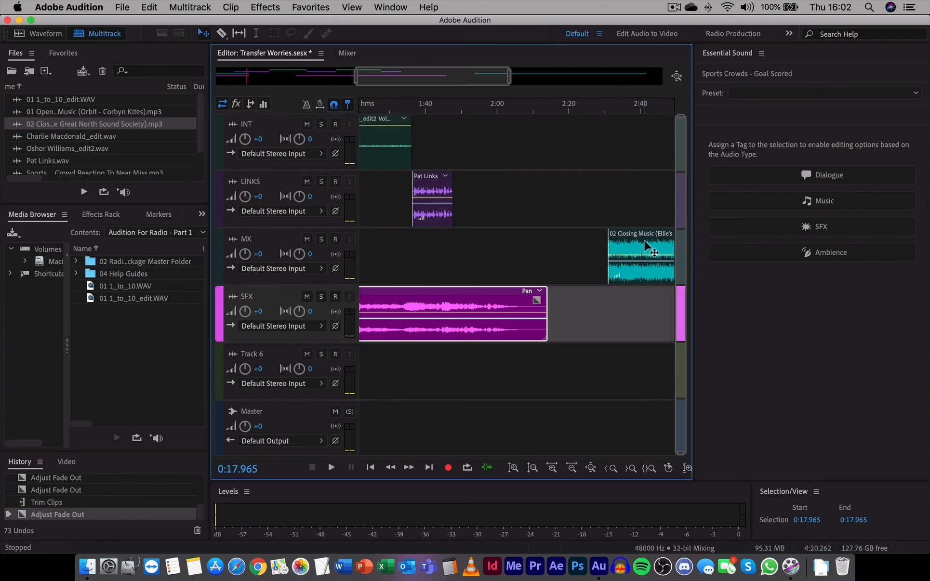
drag(645, 248, 461, 249)
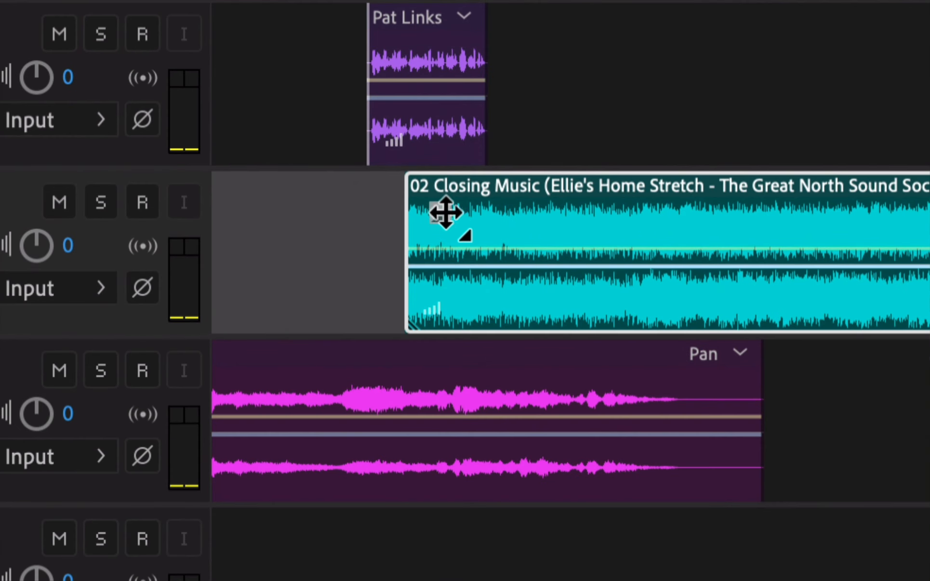
- Add a short curved fade-in to the closing music and volume keyframes that raise it from a low level around the last link's end
drag(446, 213, 492, 273)
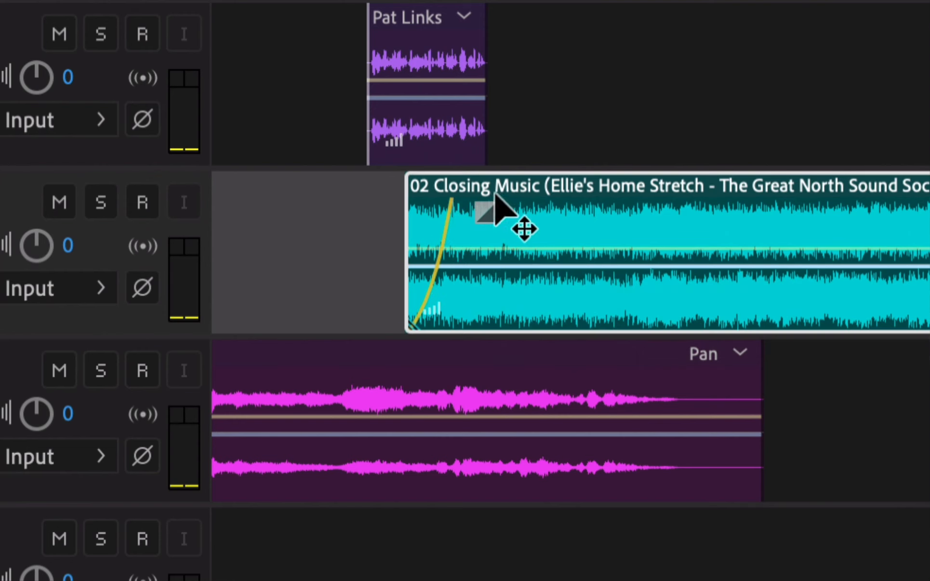
click(492, 250)
click(480, 250)
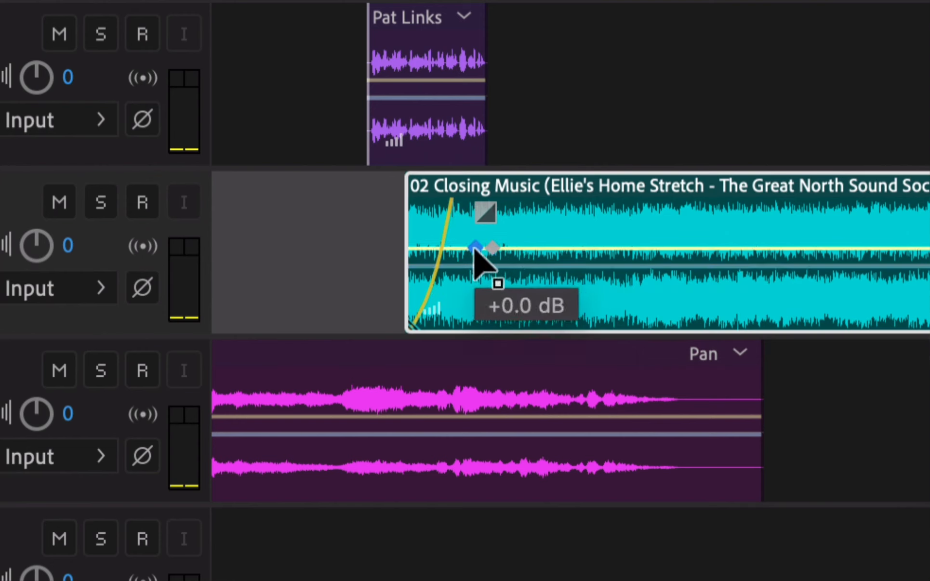
drag(477, 250, 504, 248)
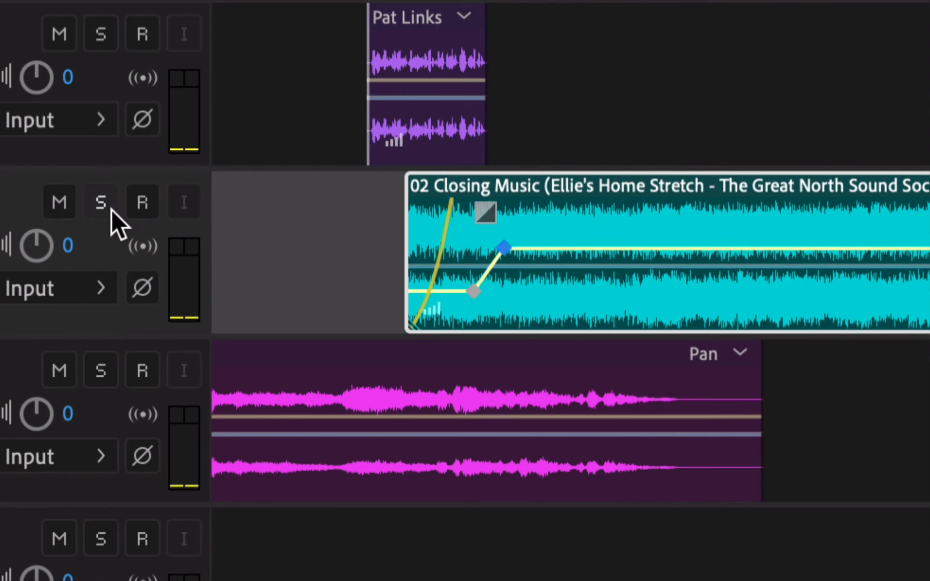
- Mute the SFX track, play from about 1:41.5, and refine the closing music's fade-in and lower its opening volume keyframe
click(64, 368)
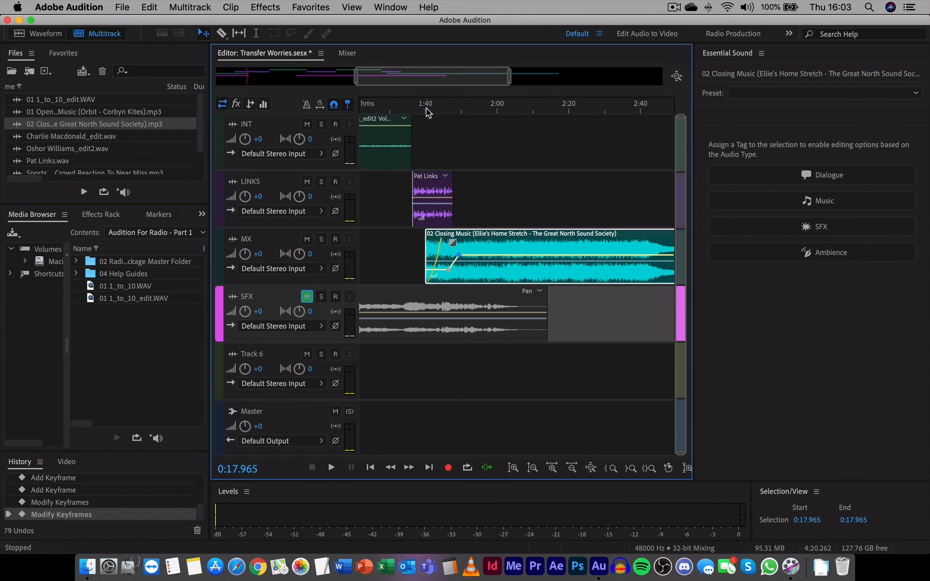
key(space)
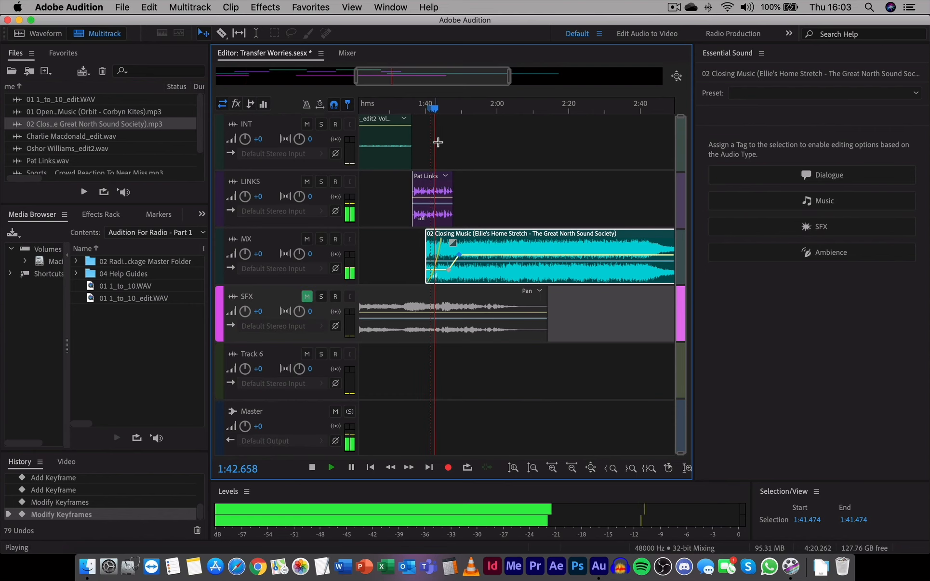
drag(446, 237, 452, 273)
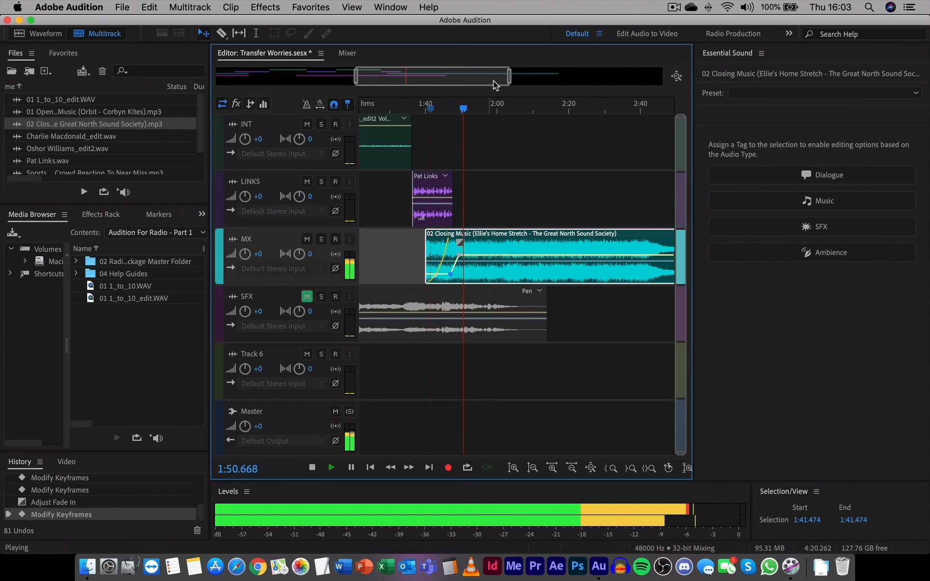
key(space)
- Place the playhead near the last voice link's end at about 1:47.9 and shorten the closing music's fade-in slightly
drag(509, 78, 440, 78)
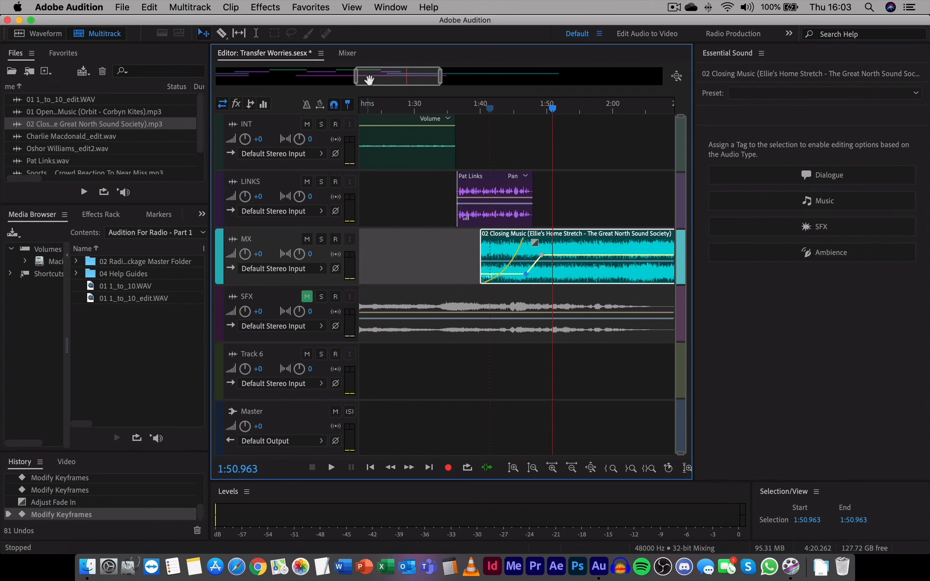
drag(359, 77, 387, 78)
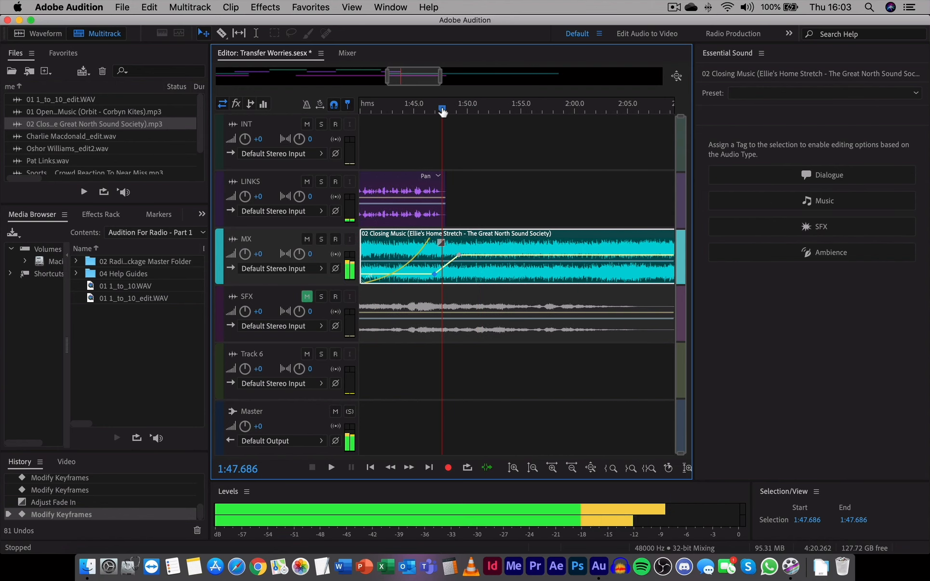
drag(437, 110, 444, 110)
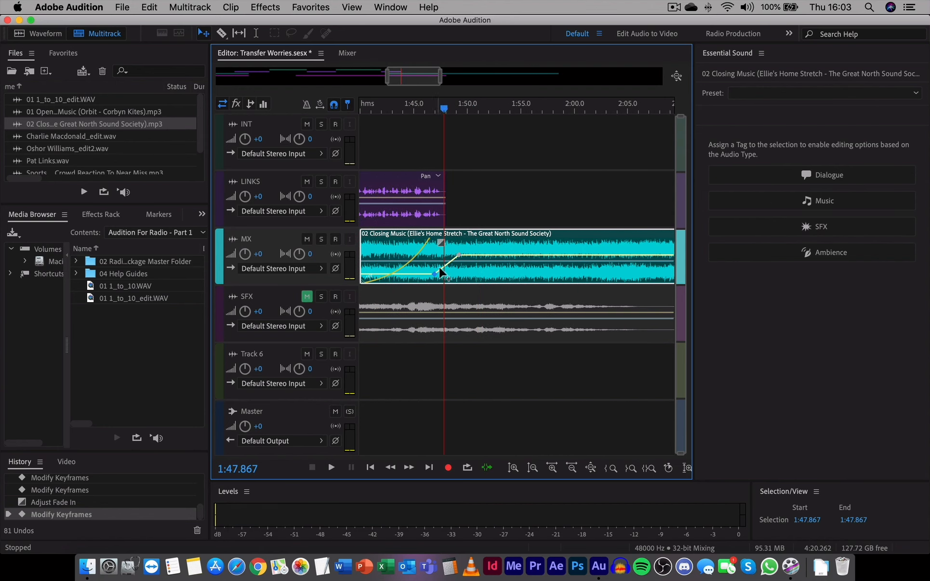
mouse_move(440, 245)
mouse_down()
mouse_move(416, 247)
mouse_move(433, 248)
mouse_up()
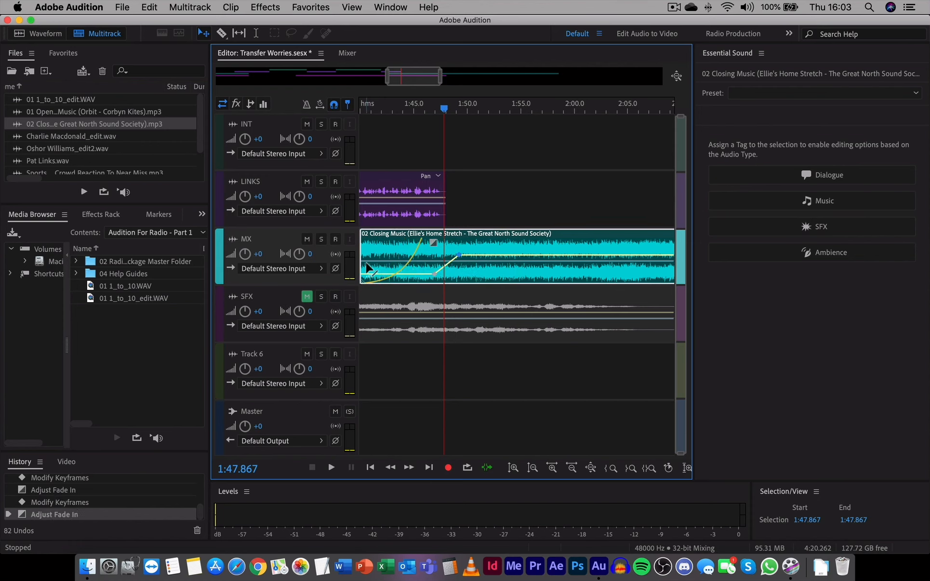
- Play from about 1:39 while trimming the closing music's start to about 1:42, nudging the clip slightly earlier and adjusting its volume keyframe
drag(368, 110, 357, 111)
key(space)
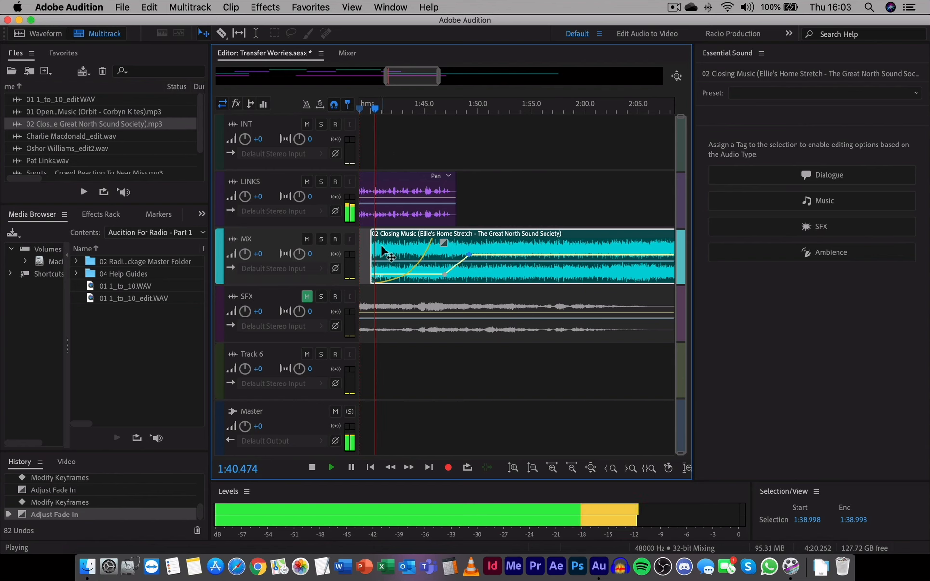
drag(371, 248, 398, 248)
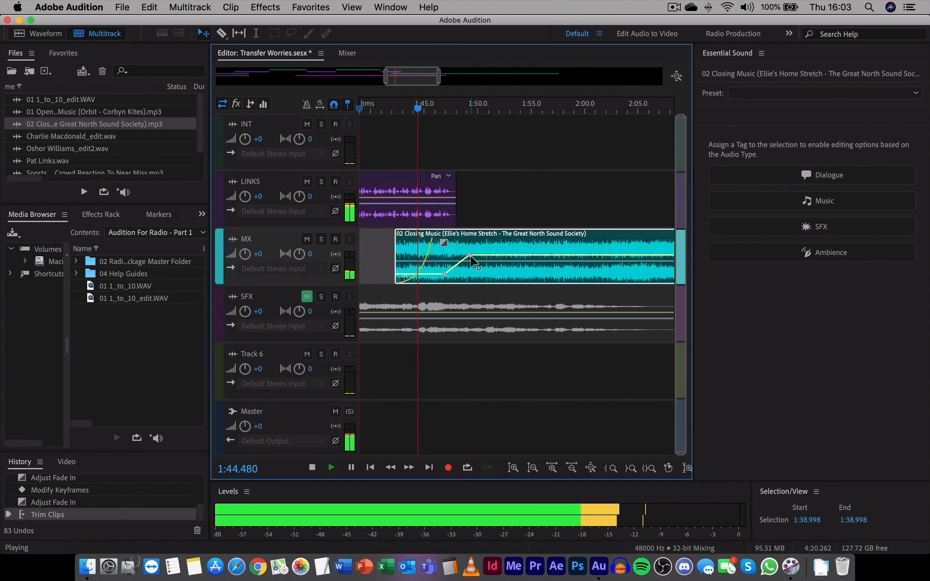
drag(467, 257, 463, 255)
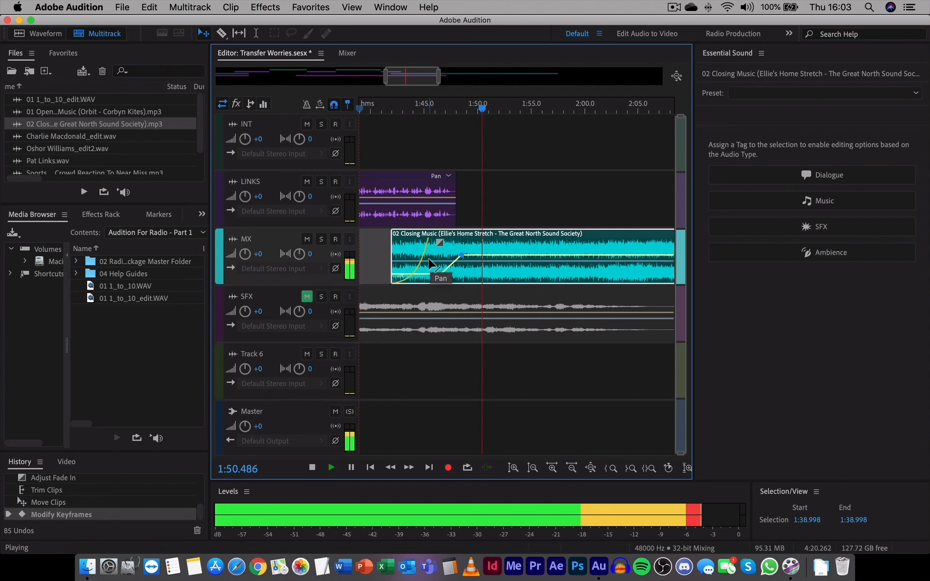
key(space)
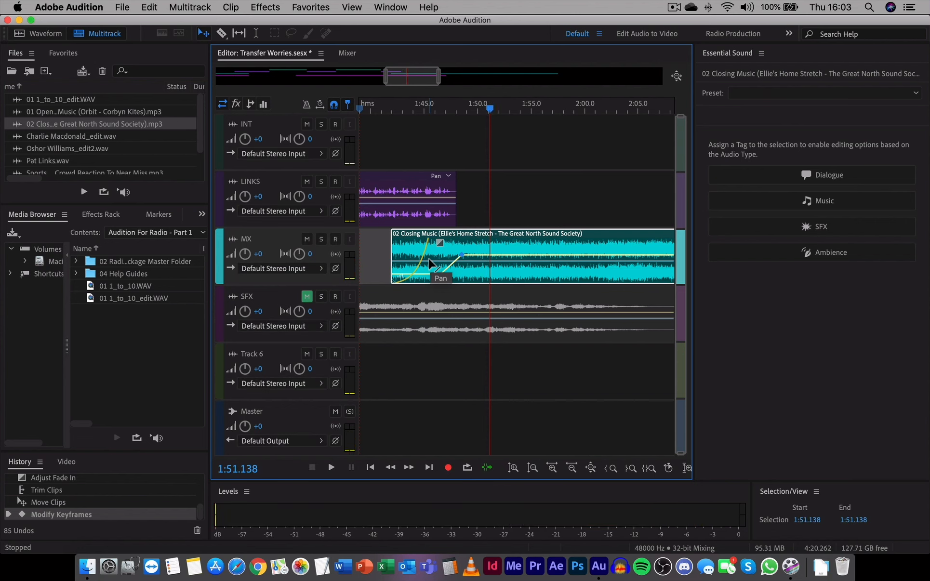
- Unmute and solo the SFX track, and play the Goal Scored crowd effect from about 0:47 to 0:52
click(311, 298)
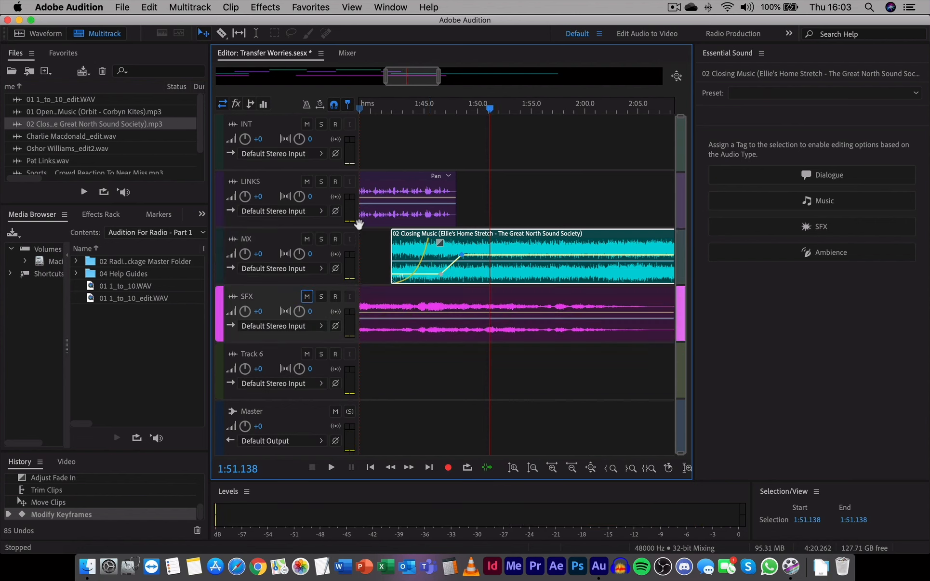
drag(386, 86, 340, 83)
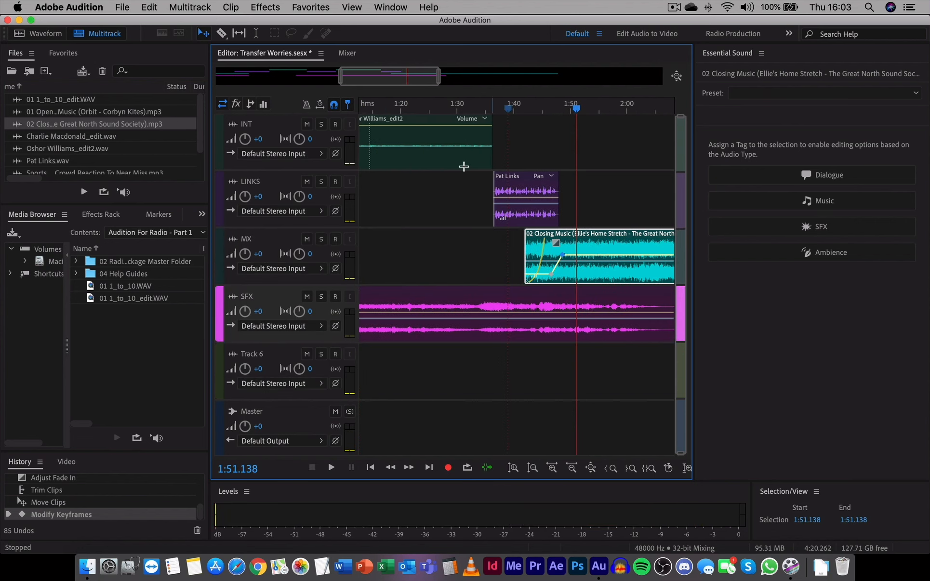
drag(397, 77, 303, 77)
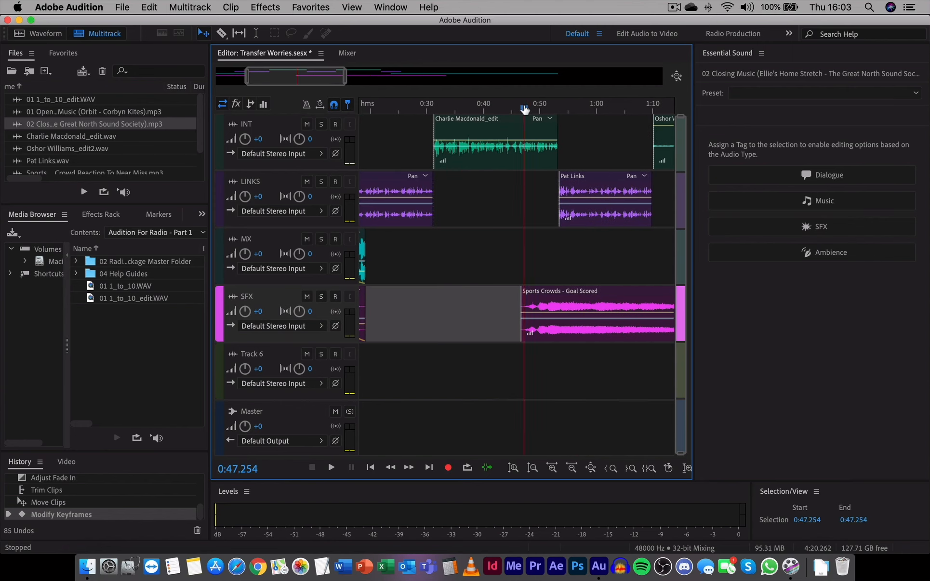
click(321, 298)
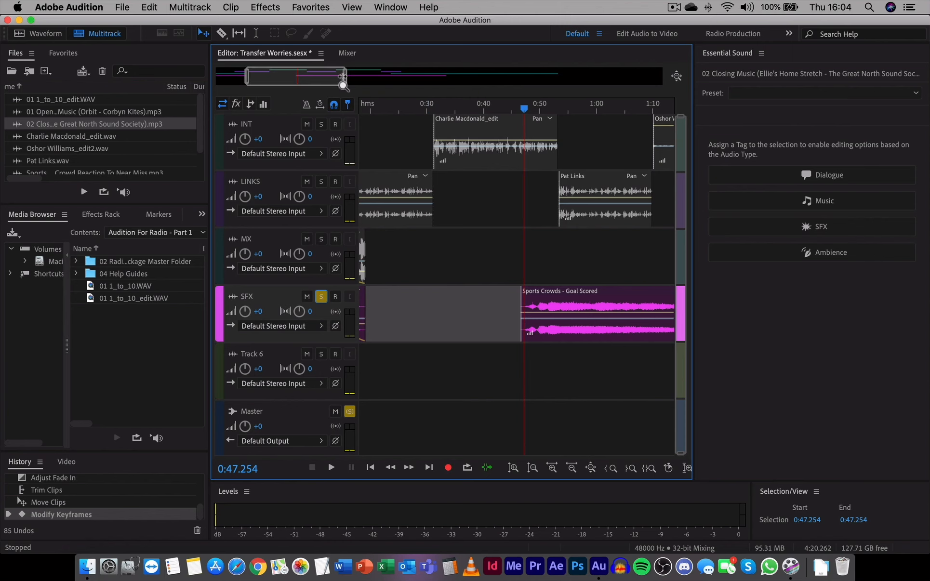
drag(343, 76, 453, 69)
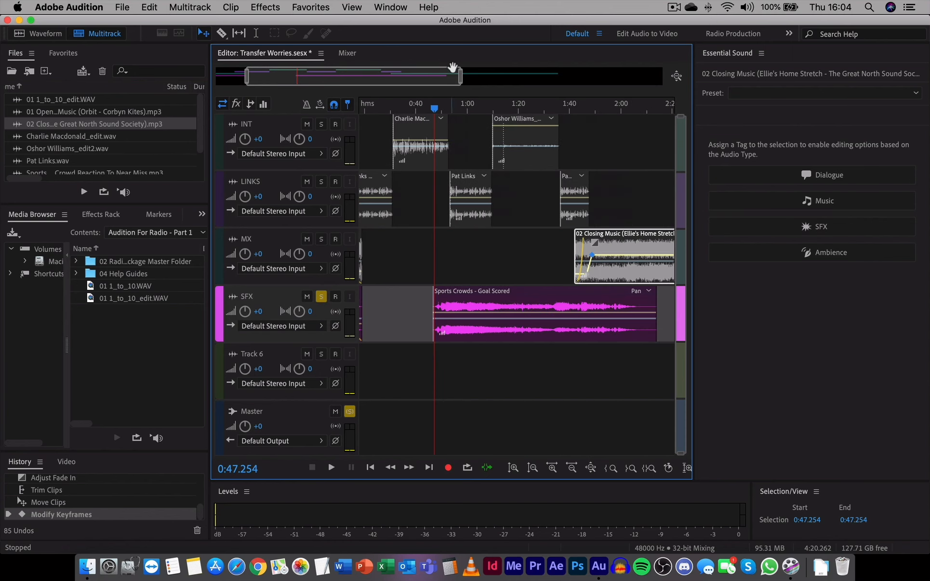
key(space)
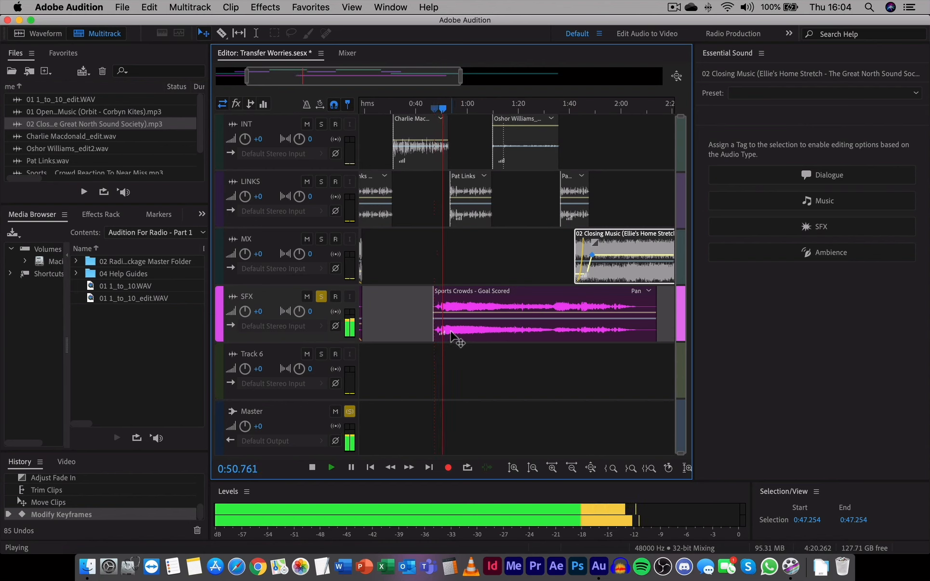
key(space)
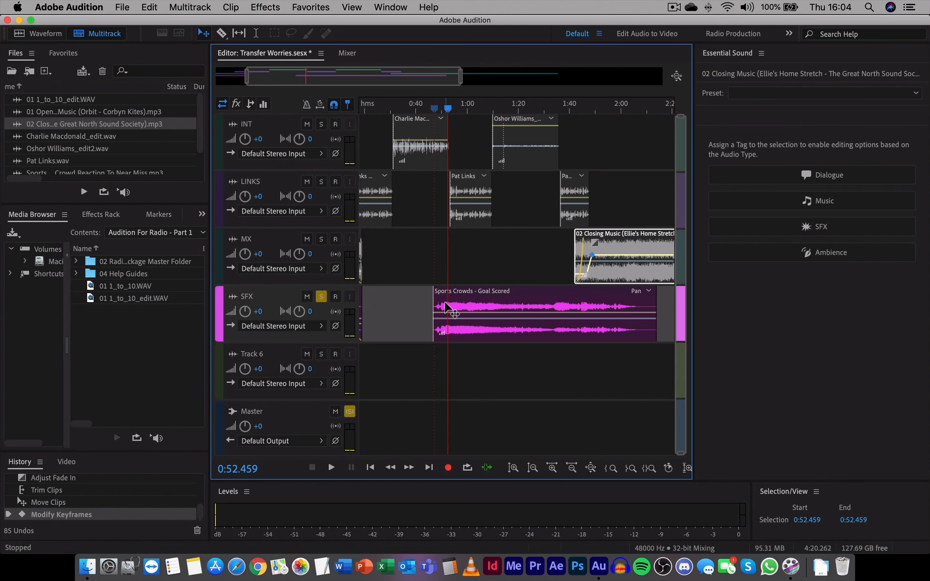
- Move the Goal Scored crowd effect to start at about 1:44.4 beneath the closing music, and place the playhead at the last link's end
click(445, 303)
drag(458, 307, 605, 307)
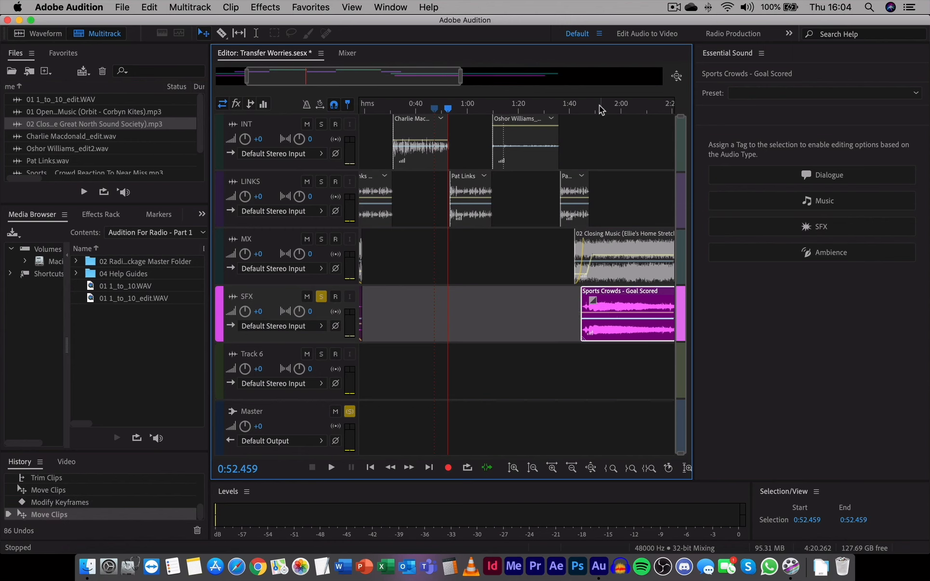
scroll(599, 105, right, 1)
click(585, 127)
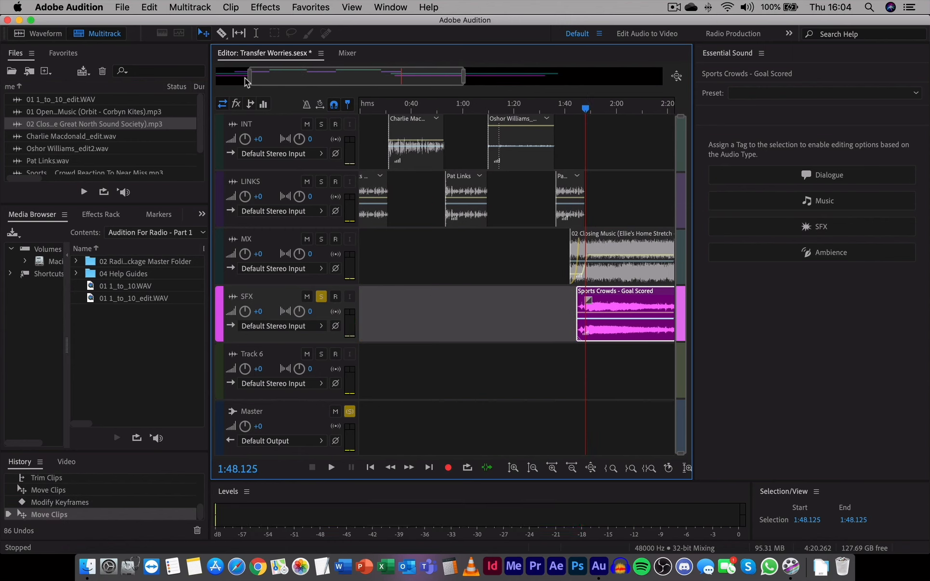
- Turn off solo on the SFX track and play the full mix from about 1:45.8 to 1:49.8
drag(249, 77, 387, 77)
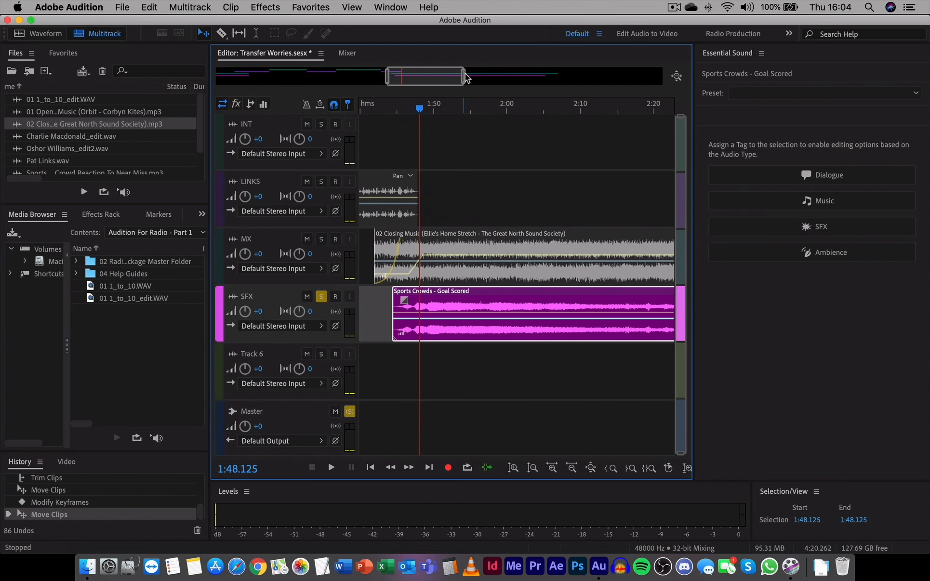
drag(466, 77, 419, 82)
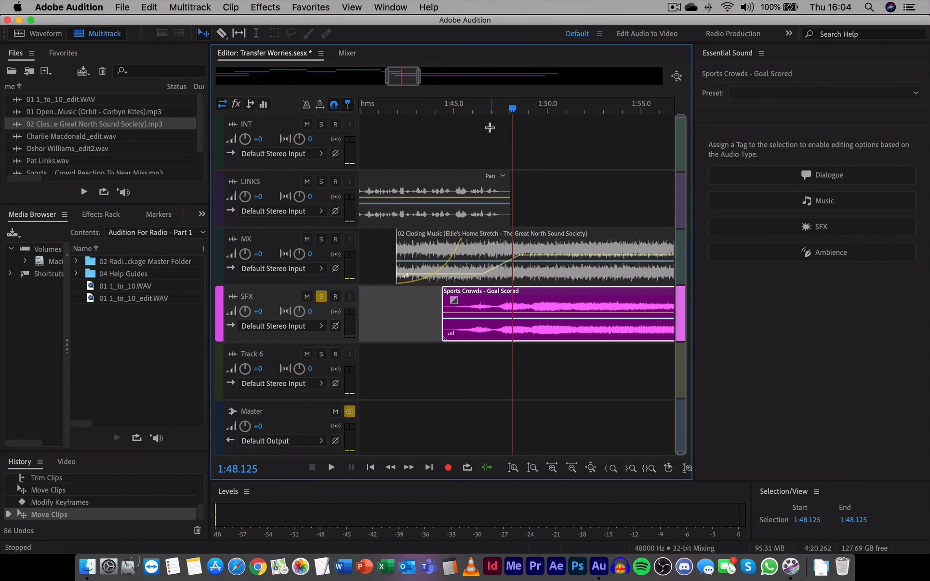
click(325, 298)
key(space)
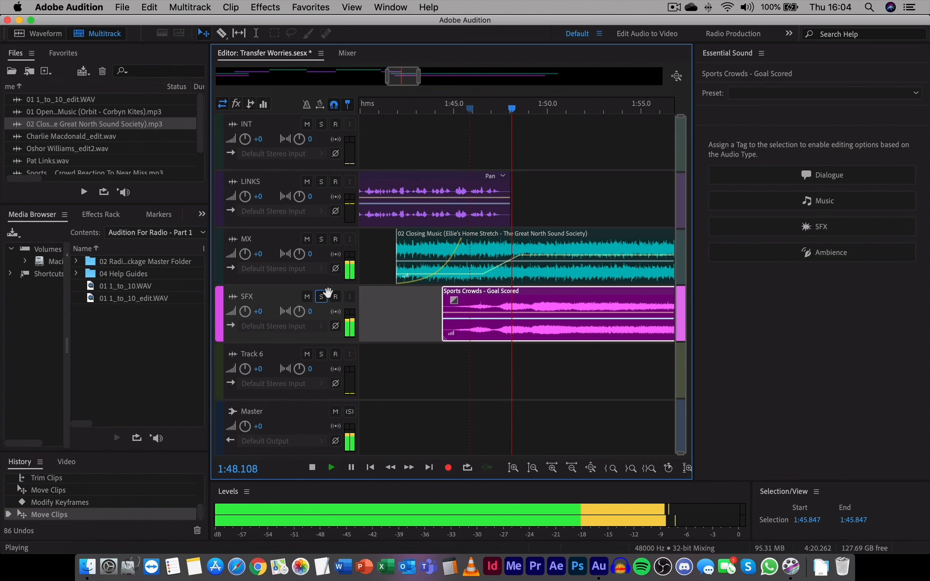
key(space)
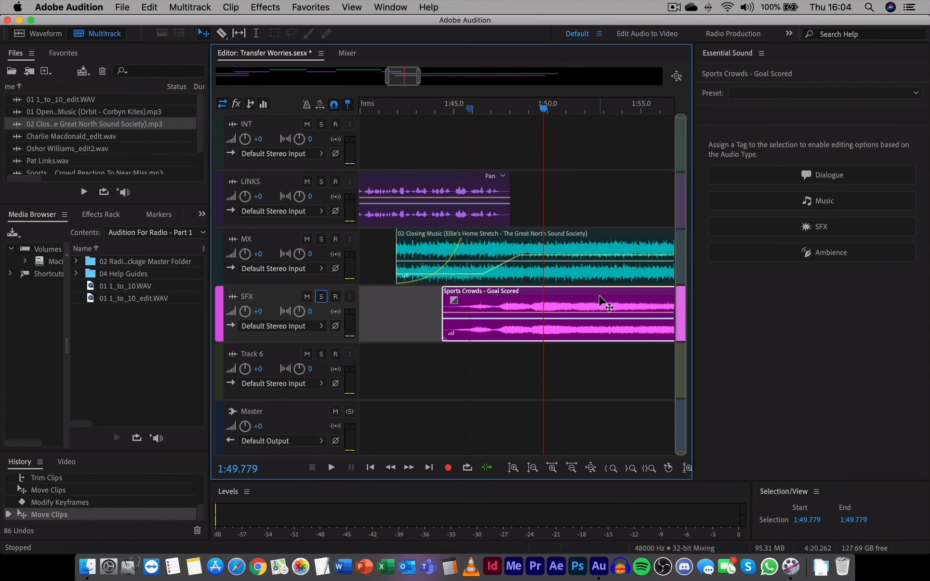
- Shift the Goal Scored crowd effect earlier to start at about 1:43.4, and play the mix from about 1:46.8
drag(602, 304, 585, 306)
click(489, 109)
key(space)
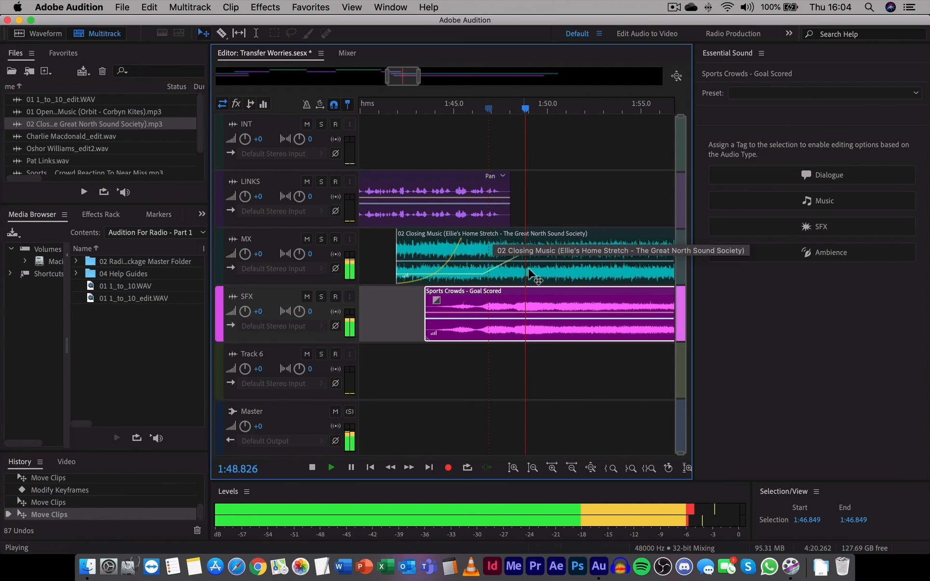
- Shift the Goal Scored crowd effect earlier to start at about 1:43, and play the mix from about 1:45
key(space)
drag(551, 305, 542, 304)
click(455, 108)
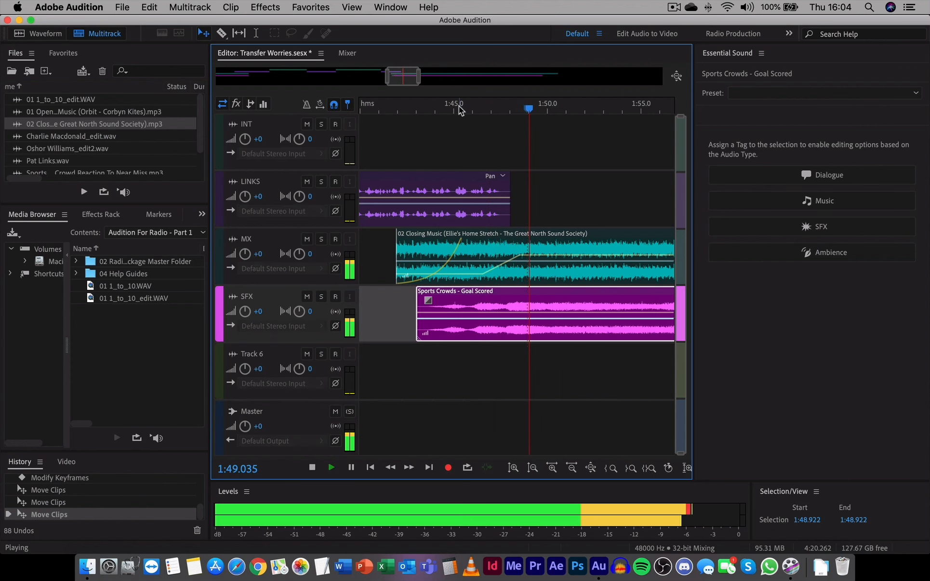
key(space)
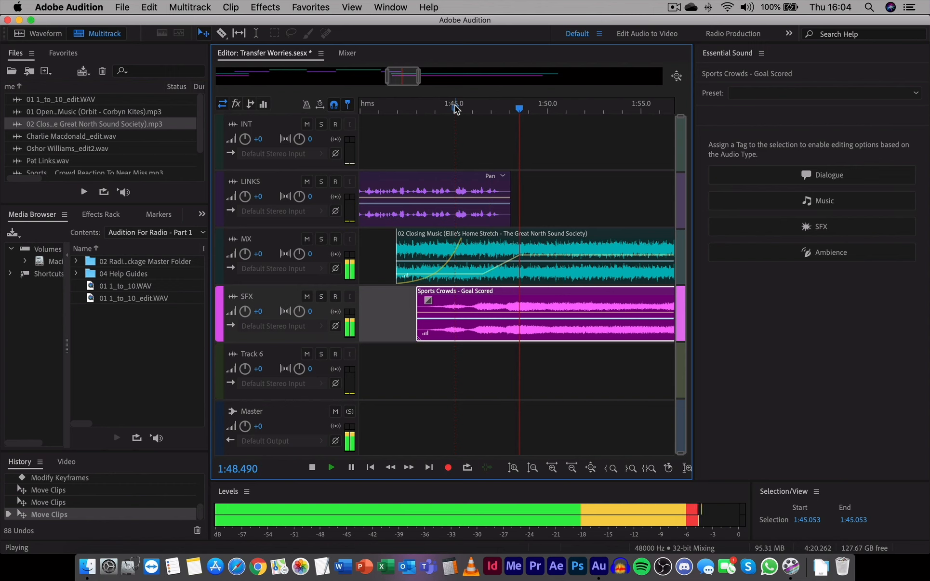
key(space)
- Fade in the Goal Scored effect over about 2 seconds and duck it beneath the last link, raising its volume between about 1:46.6 and 1:48
drag(428, 300, 466, 301)
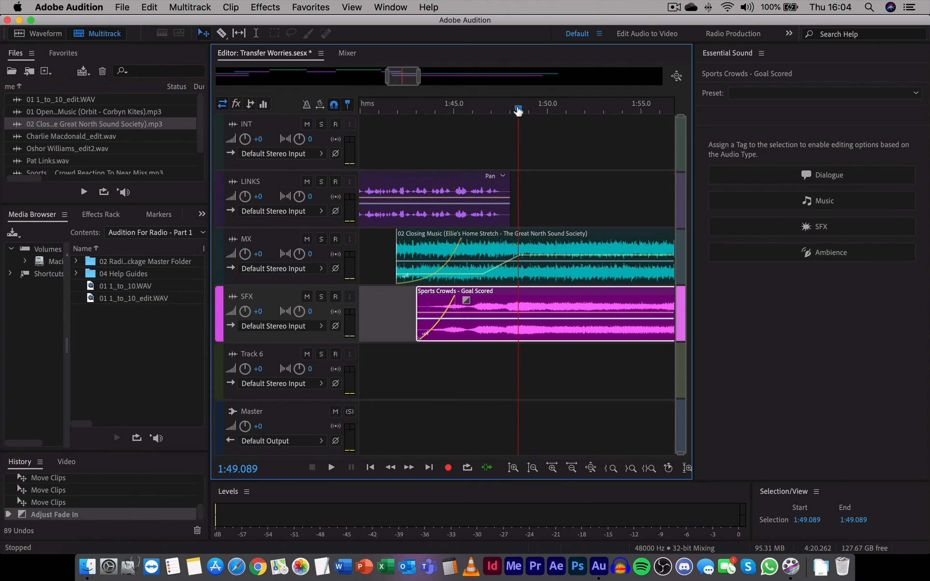
drag(518, 111, 510, 115)
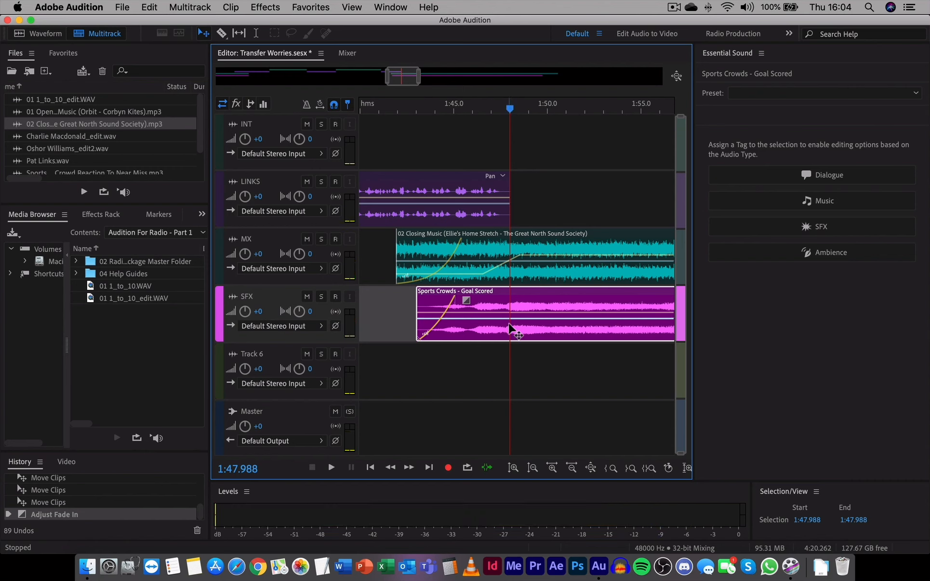
drag(336, 344, 345, 404)
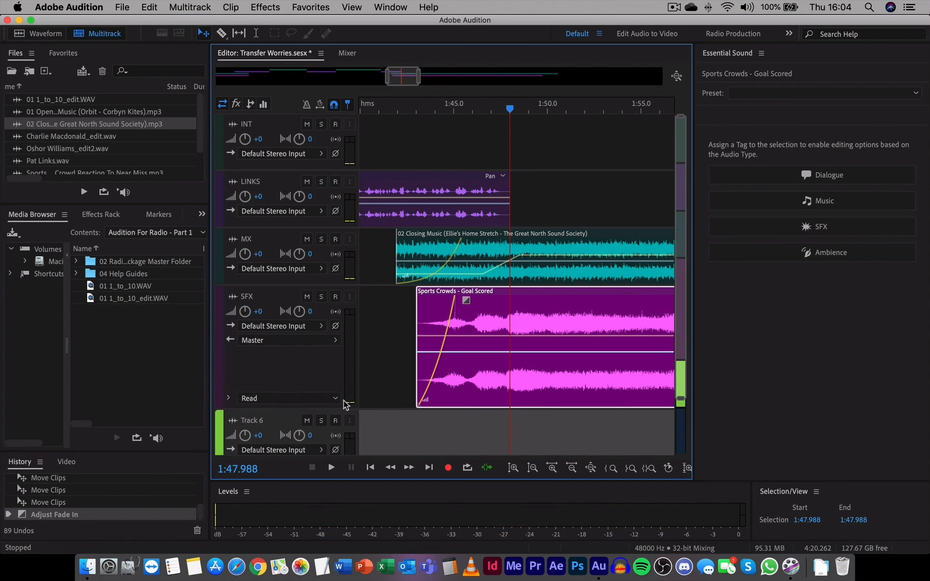
click(510, 335)
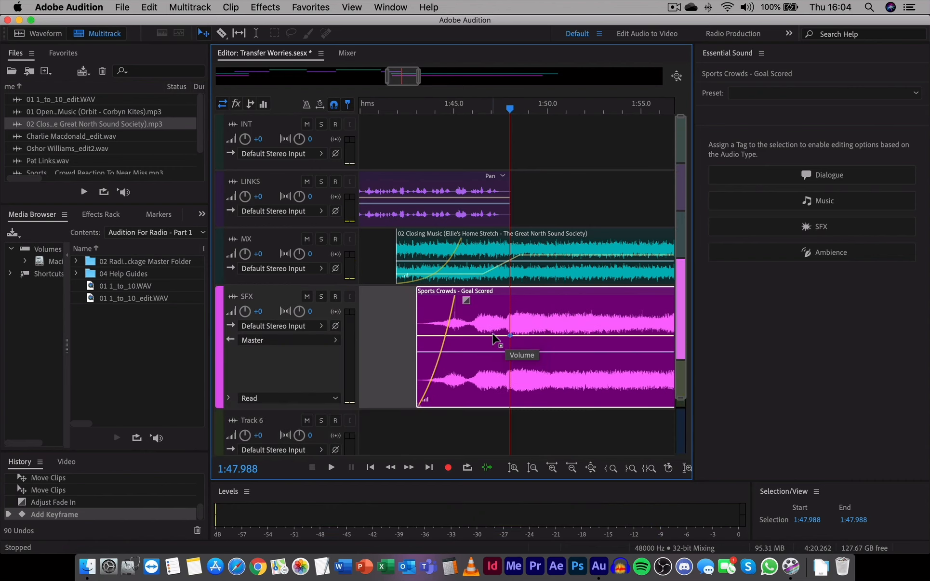
drag(492, 334, 484, 377)
key(space)
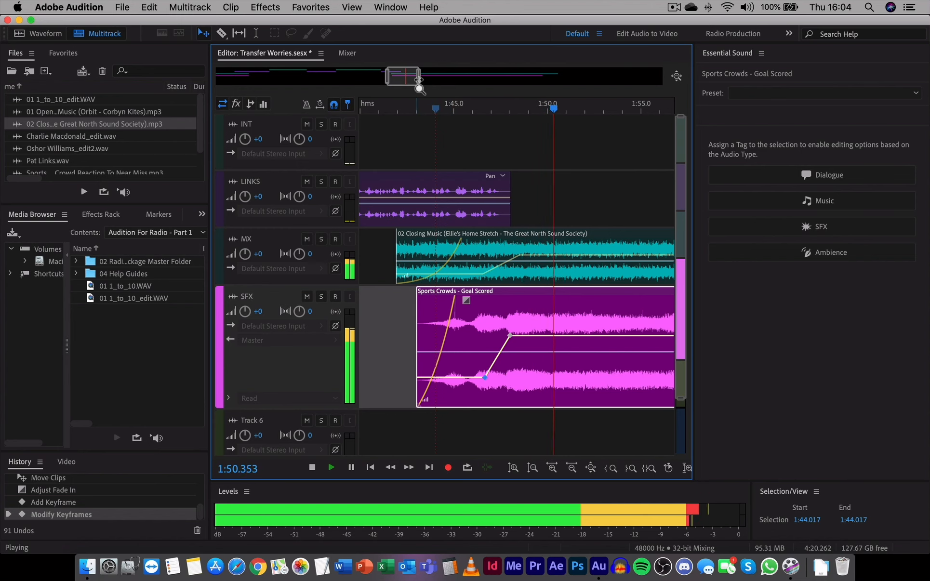
- Trim the closing music and the Goal Scored crowd effect so both end at about 1:59.3
drag(419, 78, 610, 77)
drag(602, 269, 413, 270)
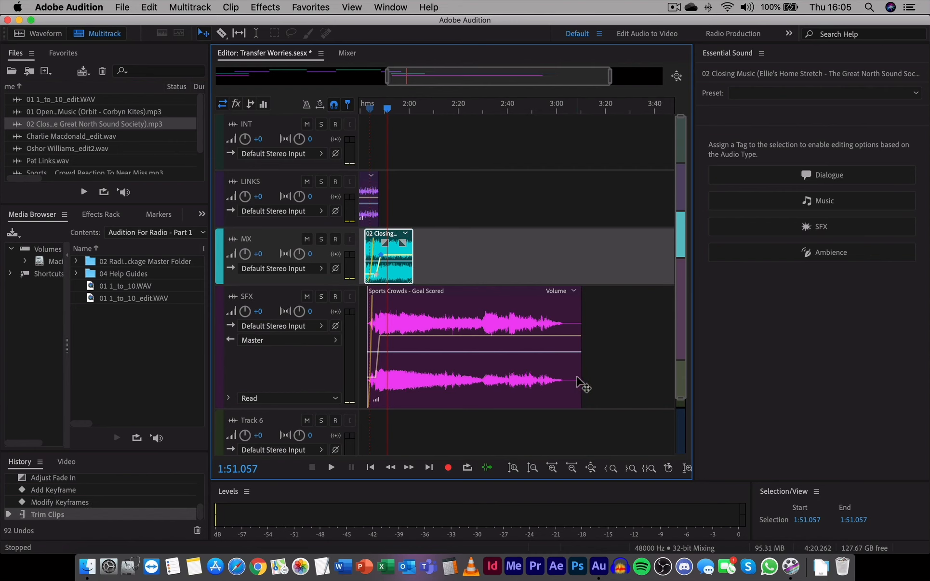
drag(580, 381, 421, 374)
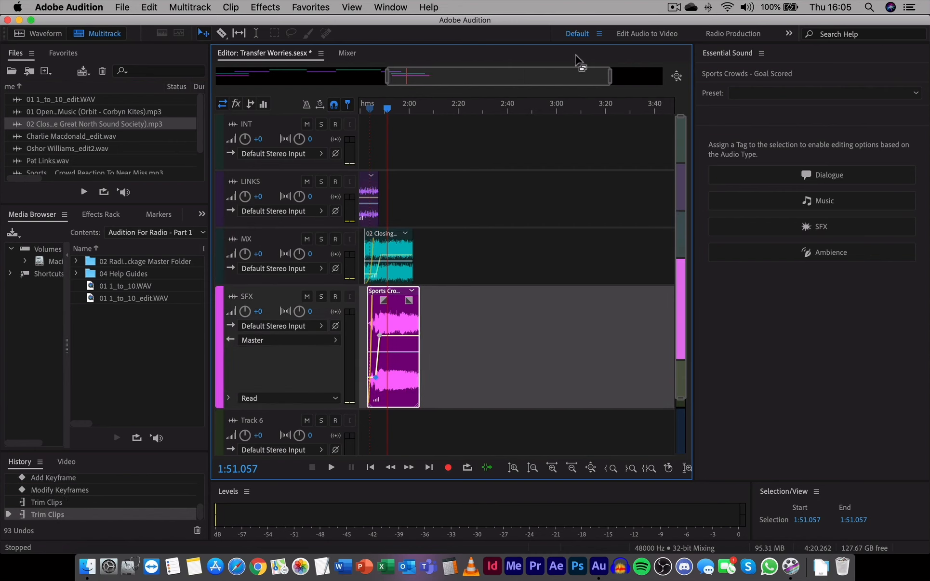
drag(610, 76, 451, 86)
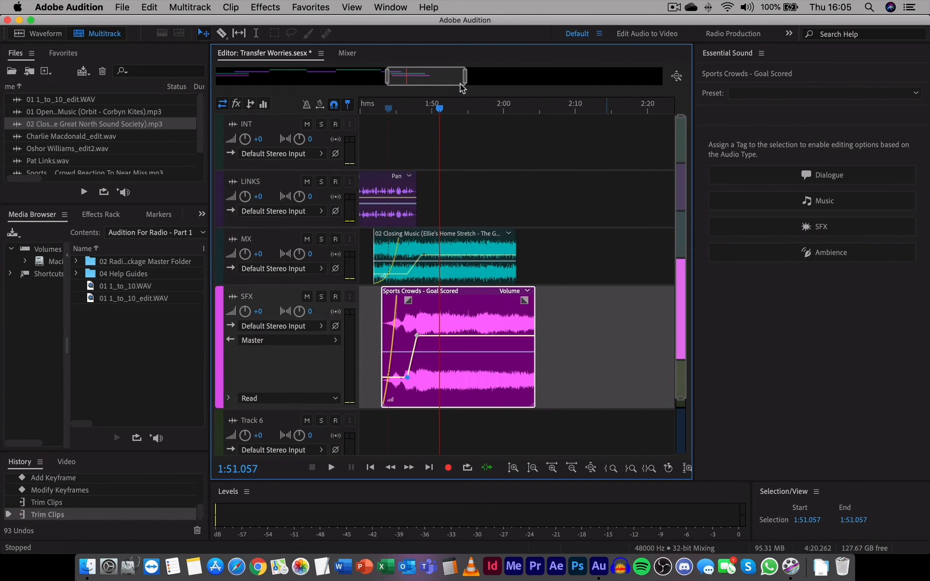
click(499, 107)
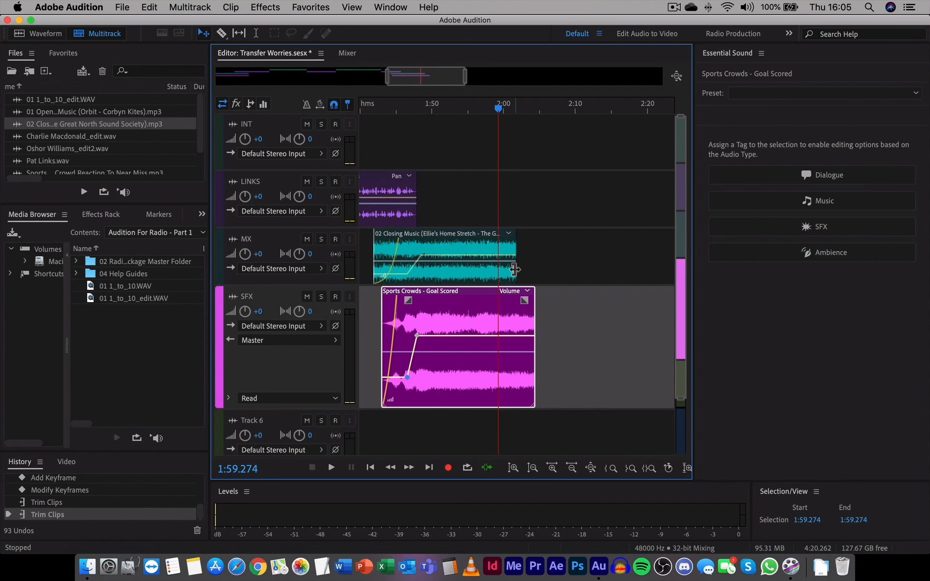
drag(514, 278, 497, 275)
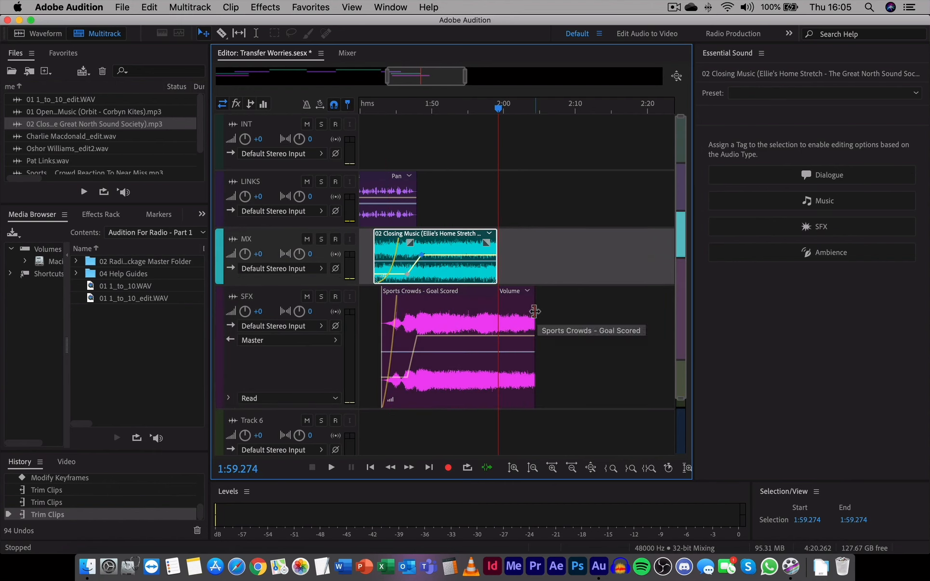
drag(537, 312, 497, 314)
- Lower the closing music's volume with keyframes from about 1:53.3 to 1:55.4, and fade out its end over about 2 seconds
click(456, 259)
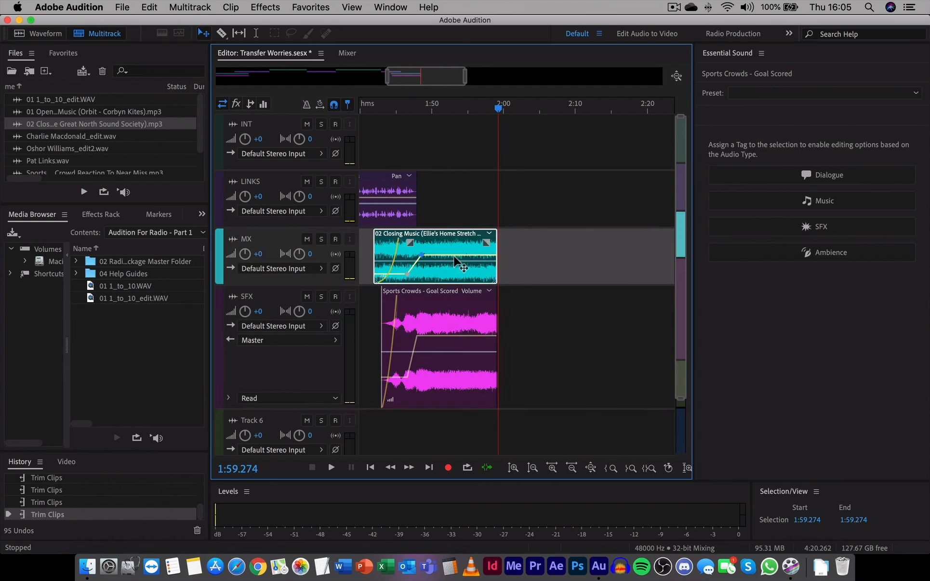
click(455, 254)
mouse_move(470, 255)
mouse_down()
mouse_move(470, 266)
mouse_move(482, 243)
mouse_up()
- Ramp the Goal Scored effect's volume down from about 1:54 to its end, and add a fade-out of about 2 seconds
click(462, 342)
click(462, 336)
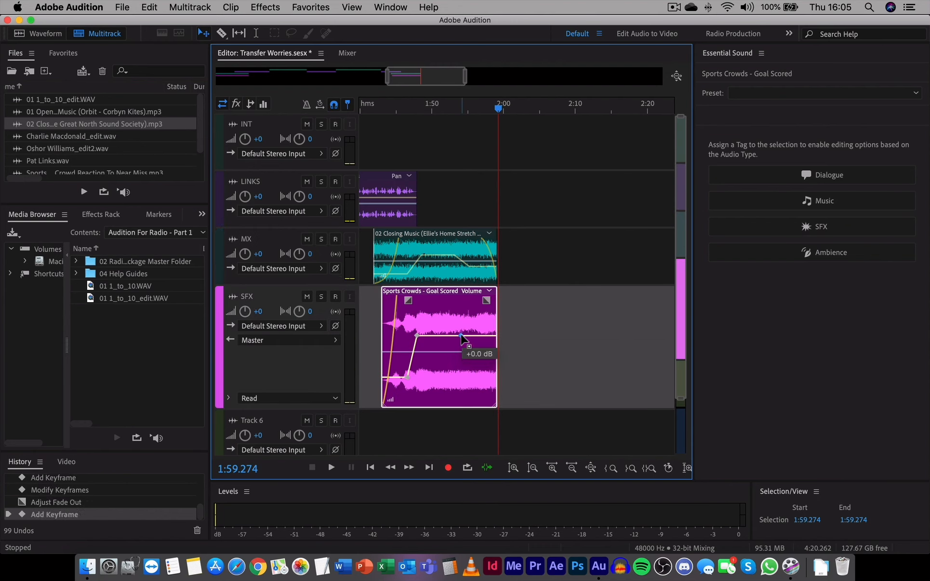
drag(468, 336, 497, 349)
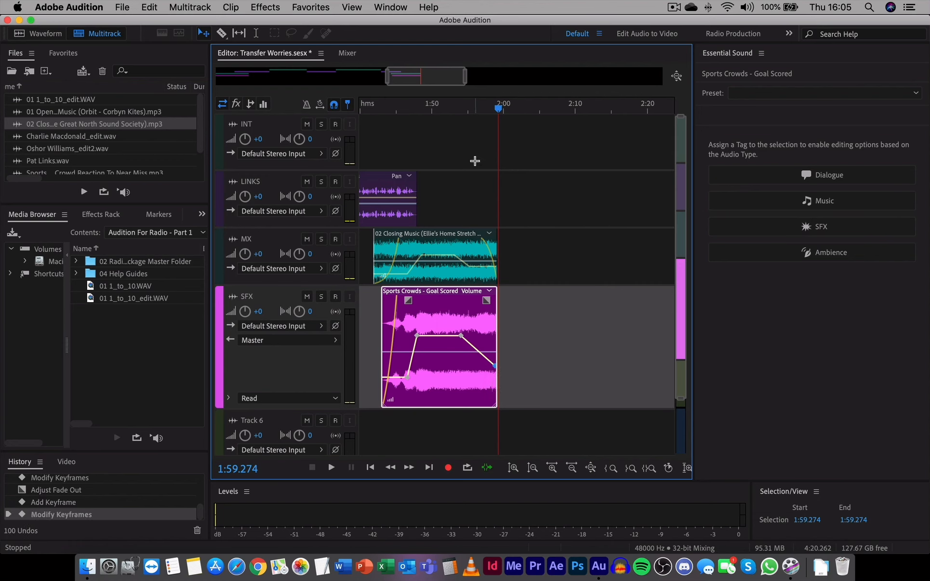
drag(486, 297, 469, 327)
- Lengthen the closing music's fade-out to about 3.5 seconds with a concave curve, and check the ending by playing from about 1:55.2
click(455, 108)
key(space)
key(space)
drag(468, 243, 461, 251)
click(469, 125)
key(space)
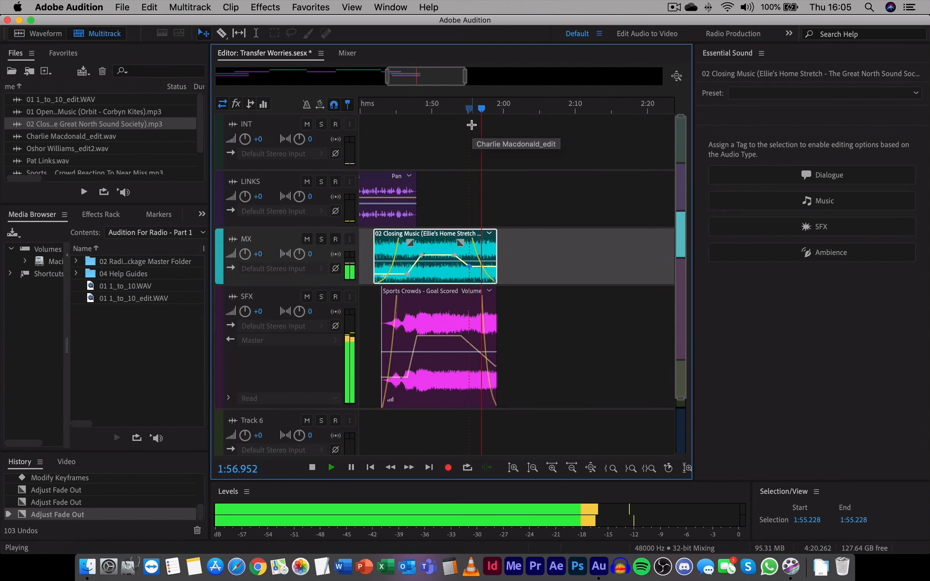
key(space)
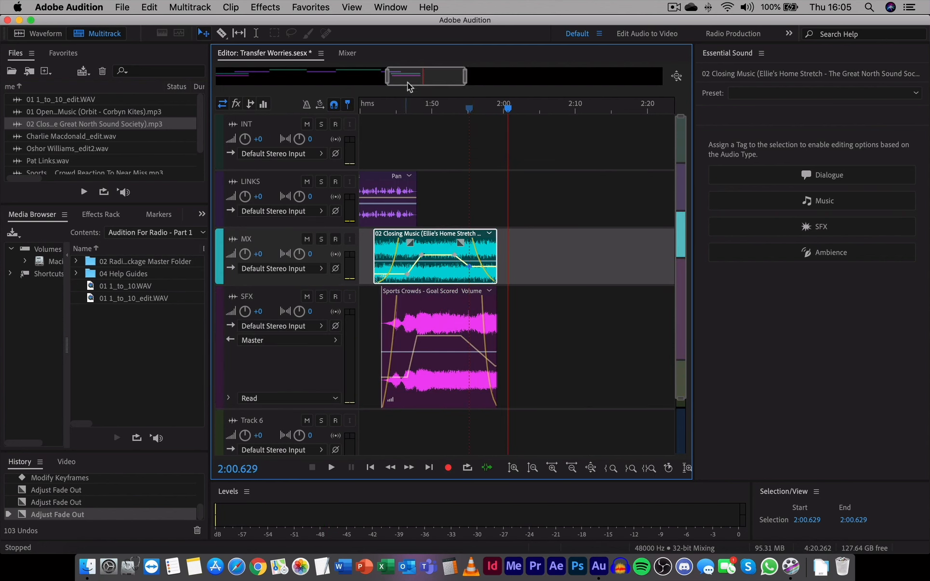
- Show the whole session in the timeline and return the playhead to 0:00
click(678, 78)
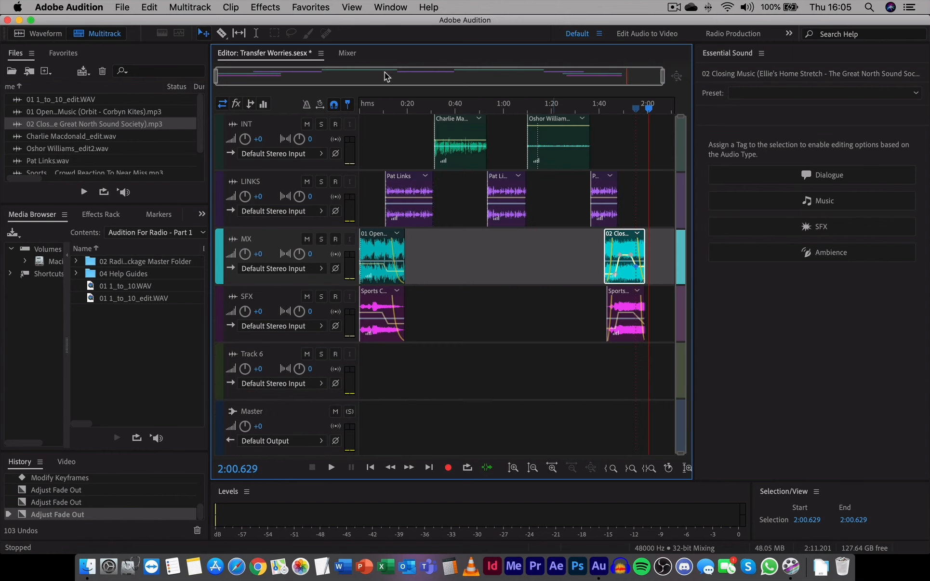
click(368, 104)
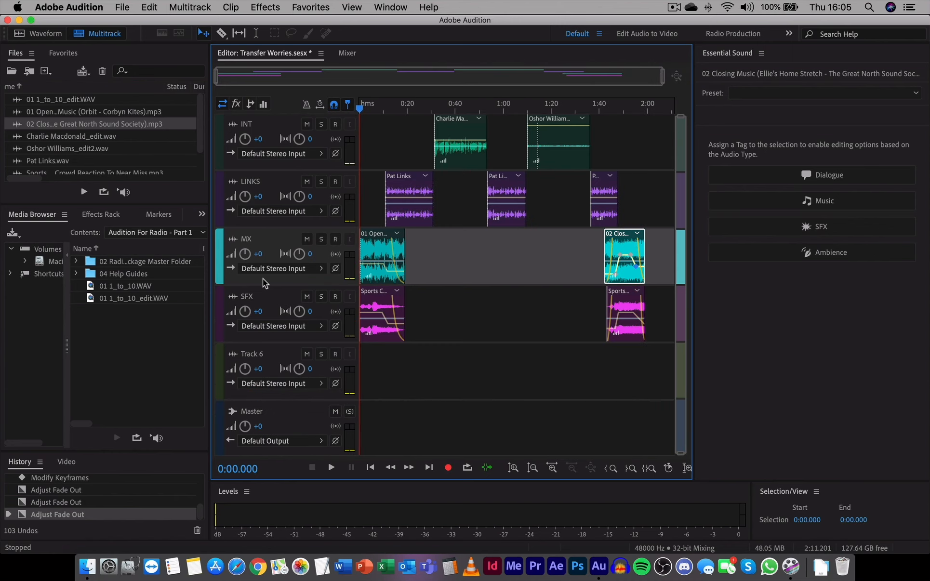